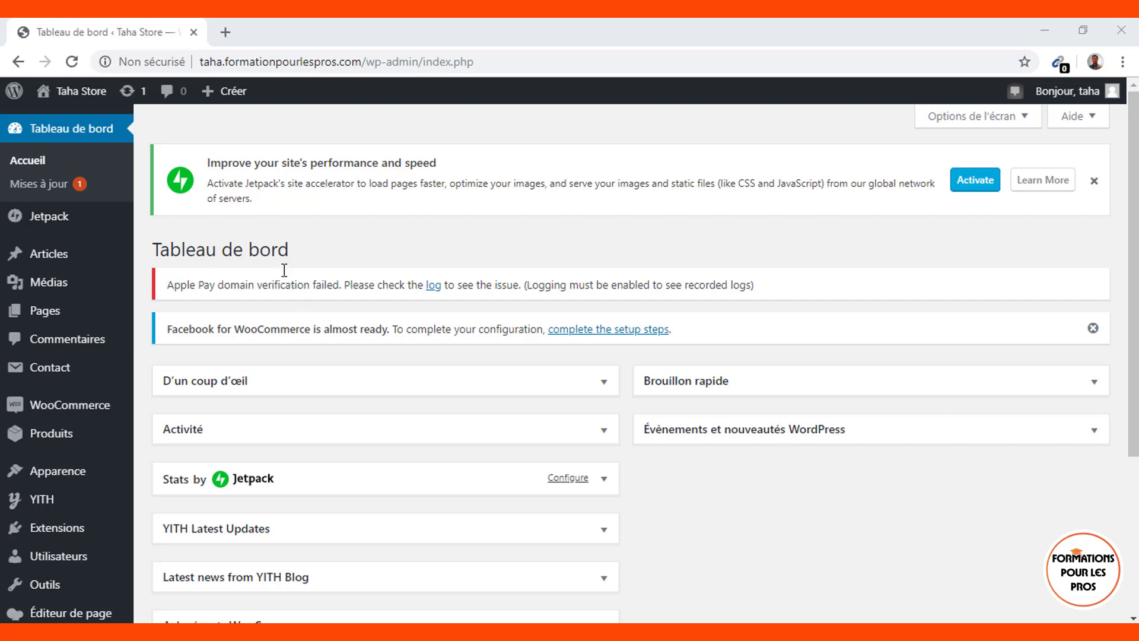
# Open the Taha Store shop page in a separate browser tab and look through its product listing.
pyautogui.moveTo(74, 92)
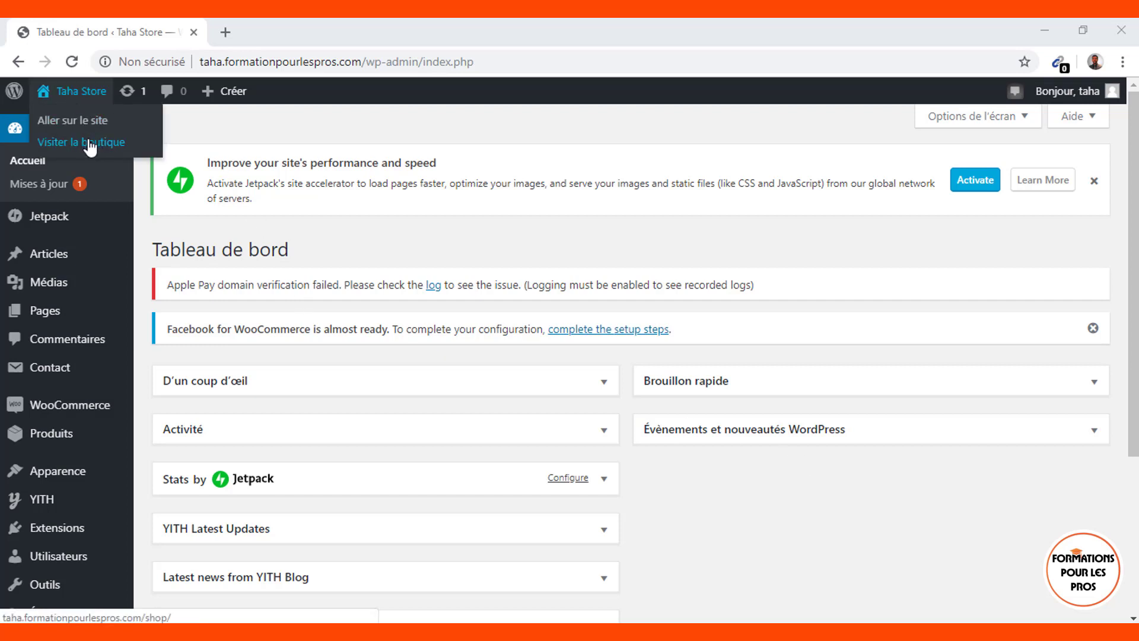
pyautogui.middleClick(85, 145)
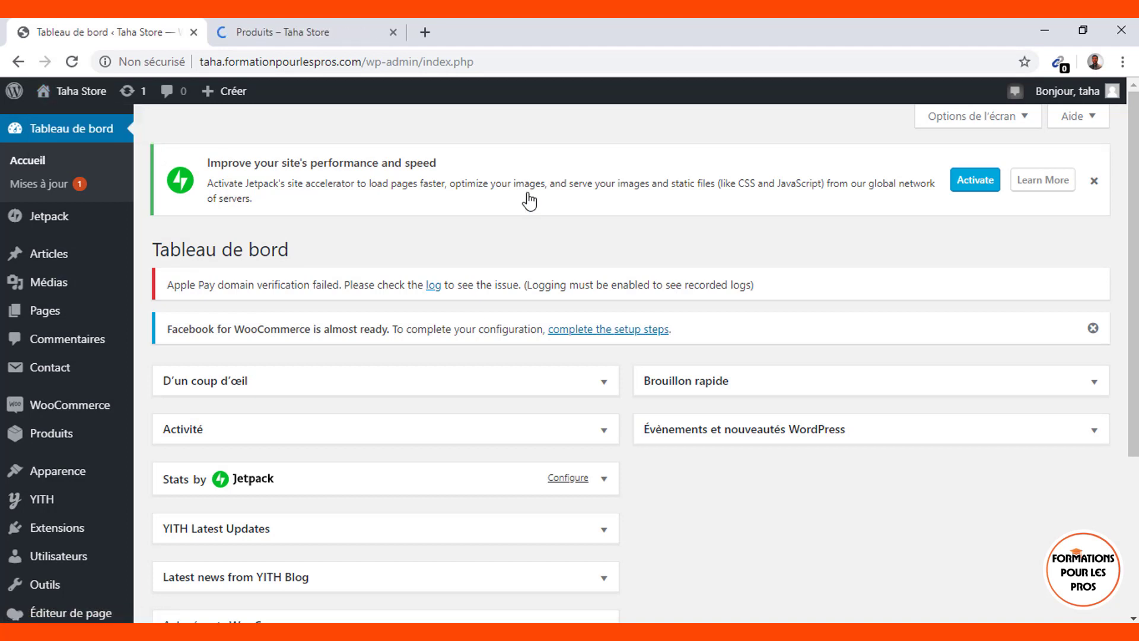
pyautogui.click(320, 38)
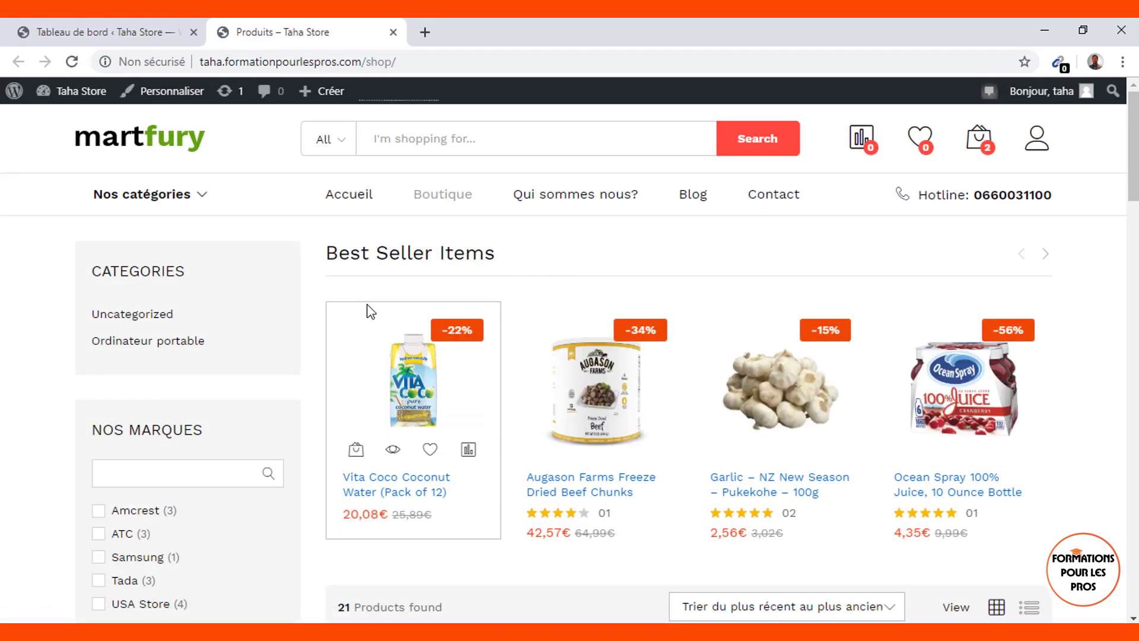
pyautogui.scroll(-1, 315, 394)
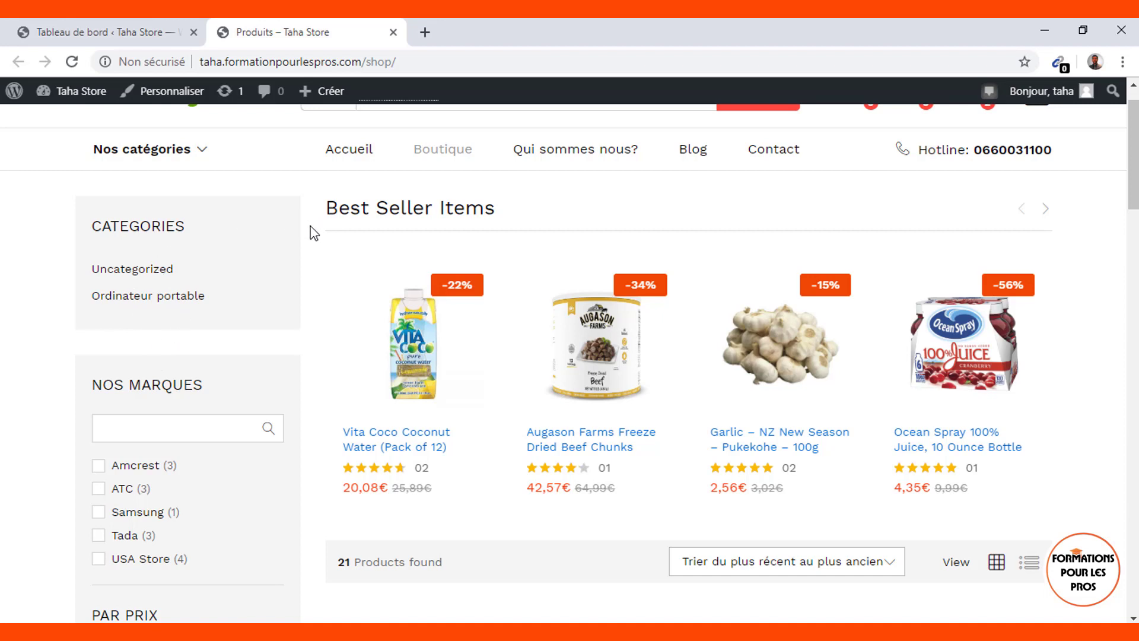
pyautogui.scroll(-5, 95, 373)
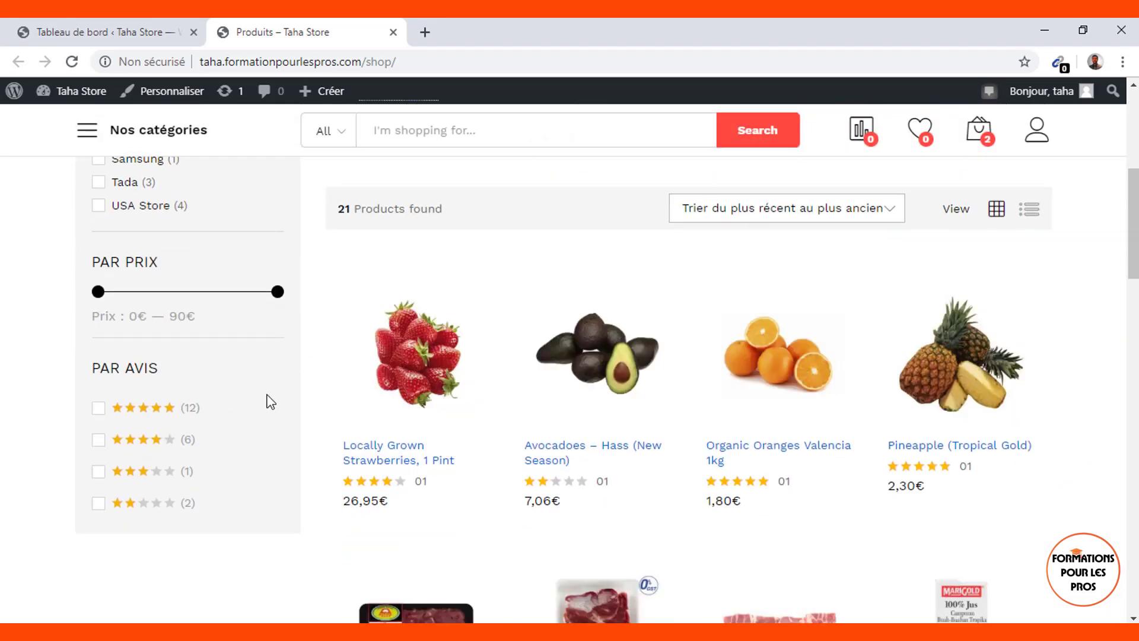
pyautogui.scroll(-5, 291, 456)
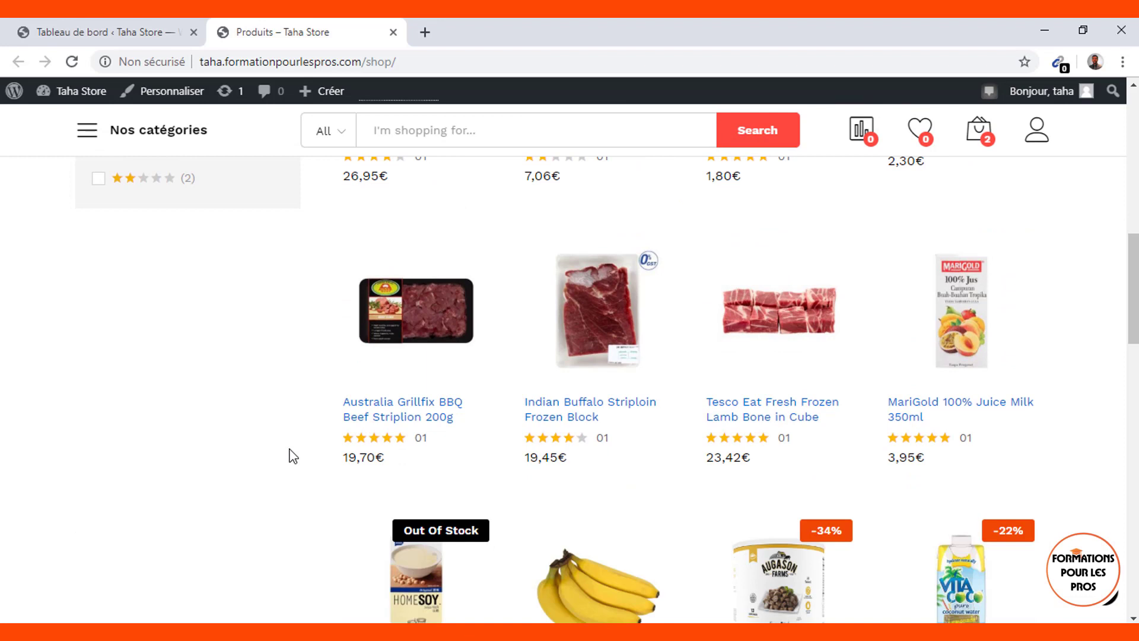
pyautogui.scroll(12, 293, 455)
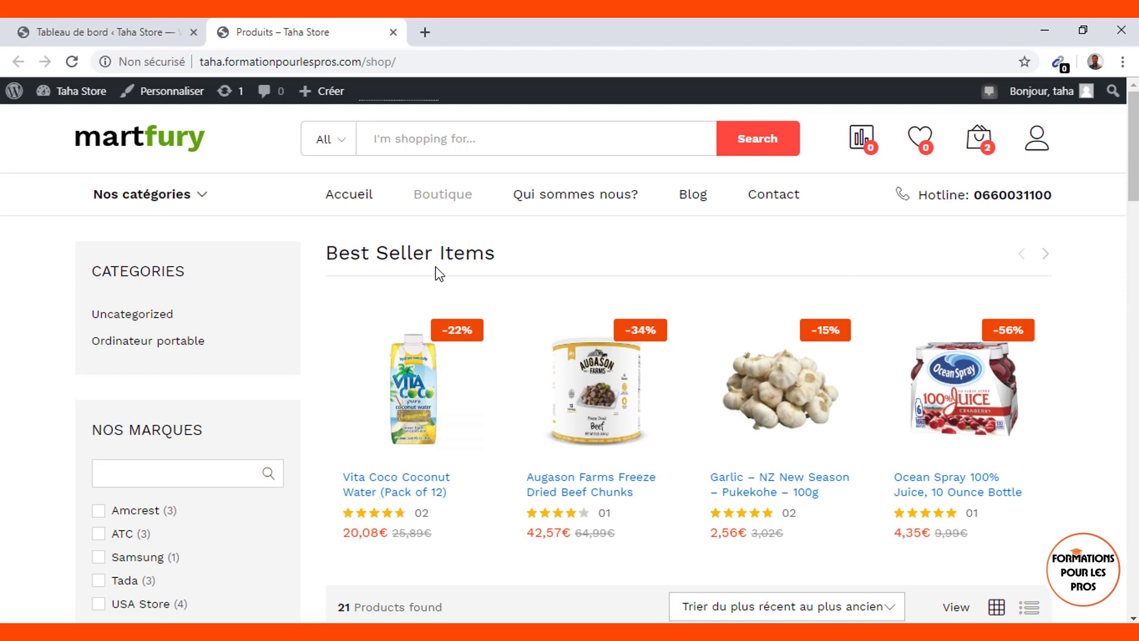
# Go to facebook.com in a new browser tab and open the managed page Formation en Marketing Digital.
pyautogui.click(425, 32)
pyautogui.write('facebook.com')
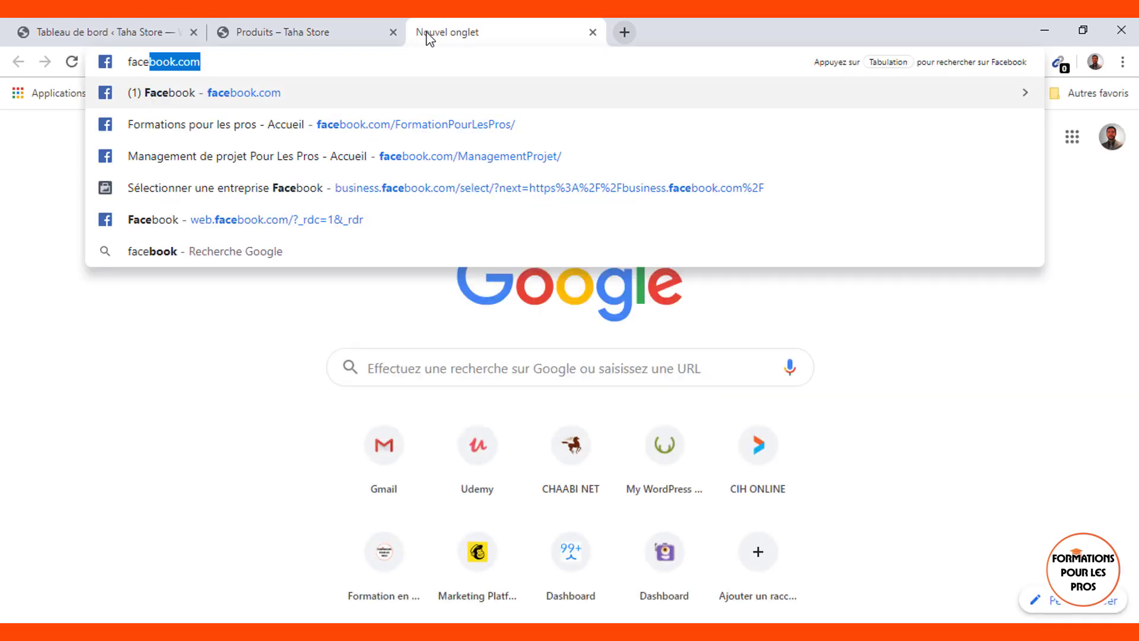
pyautogui.press('Return')
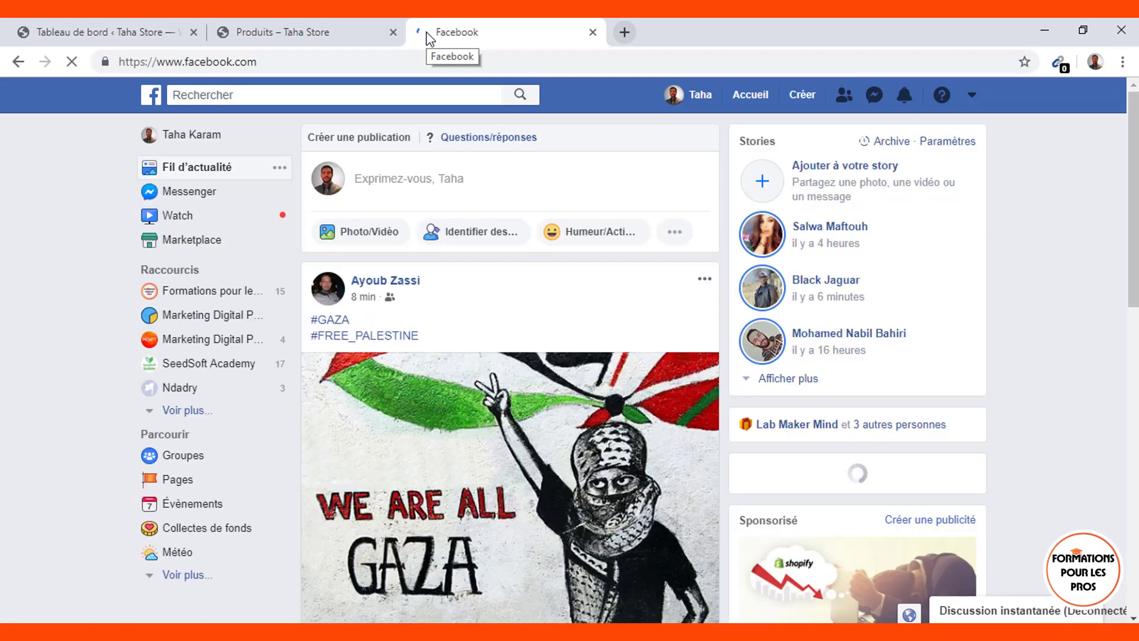
pyautogui.scroll(-5, 614, 349)
pyautogui.scroll(-5, 612, 343)
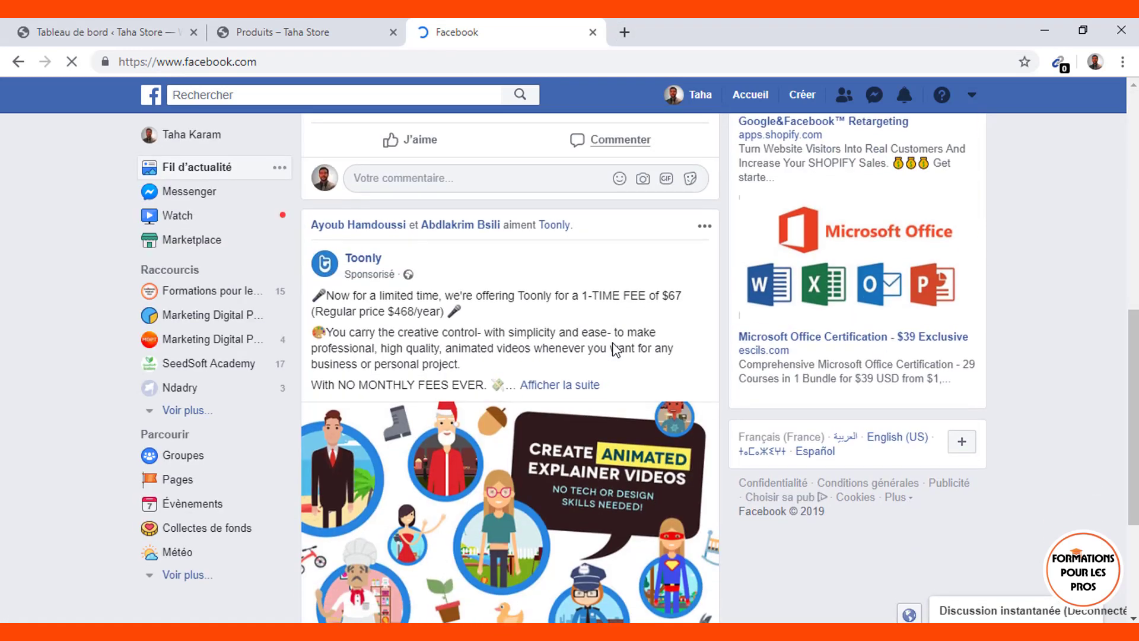
pyautogui.click(971, 95)
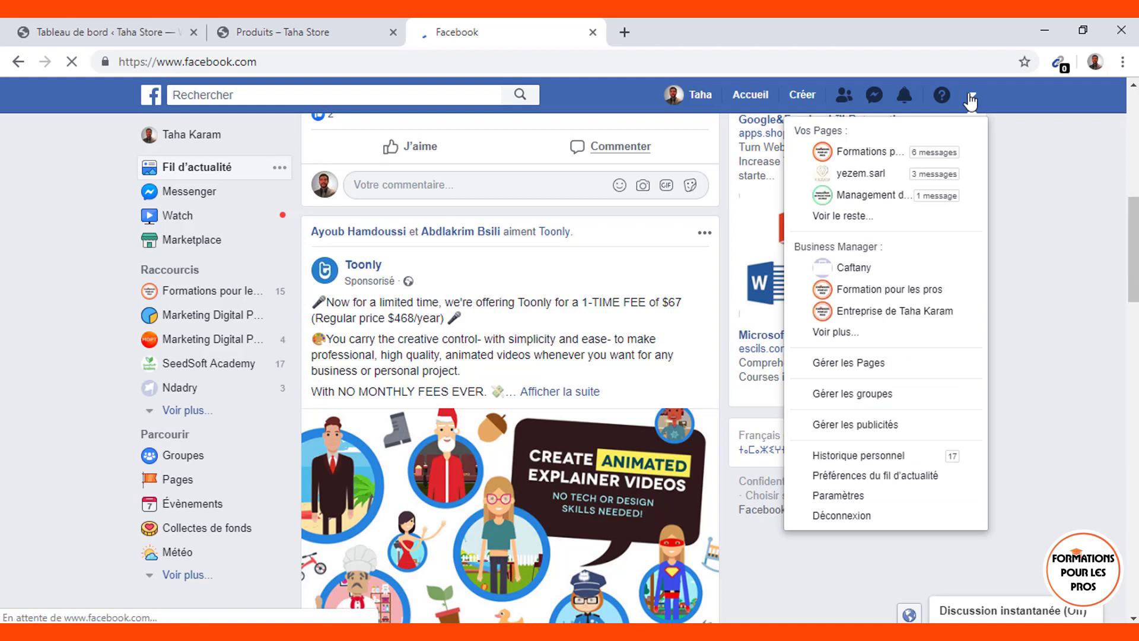
pyautogui.click(858, 218)
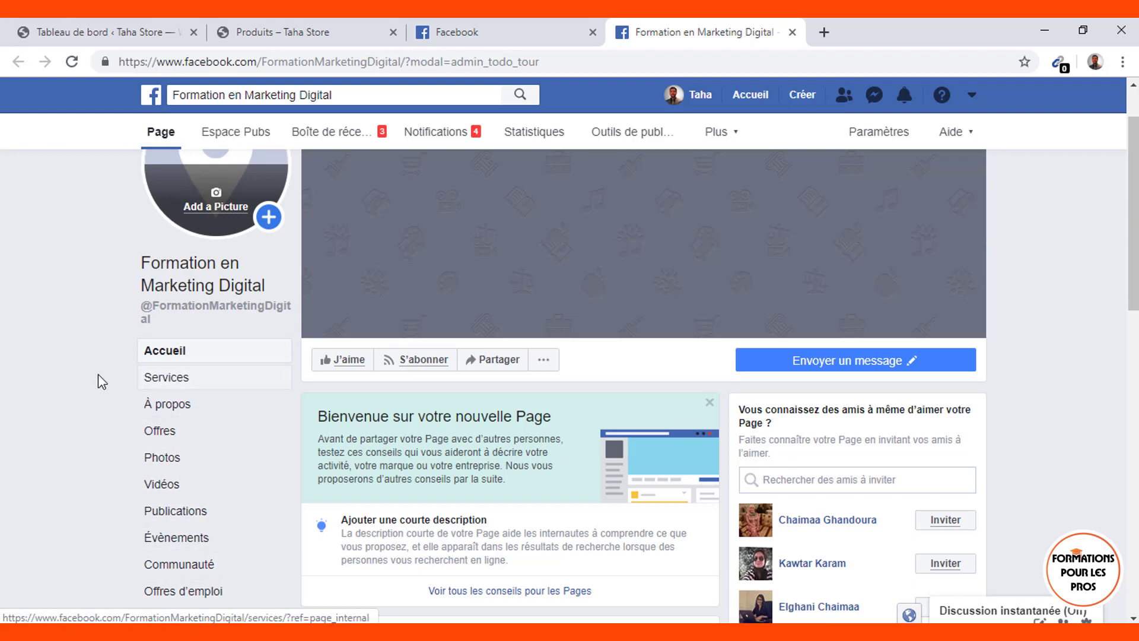
# Look over the page's existing sections and open the Modèles et onglets section of its settings.
pyautogui.scroll(-1, 93, 381)
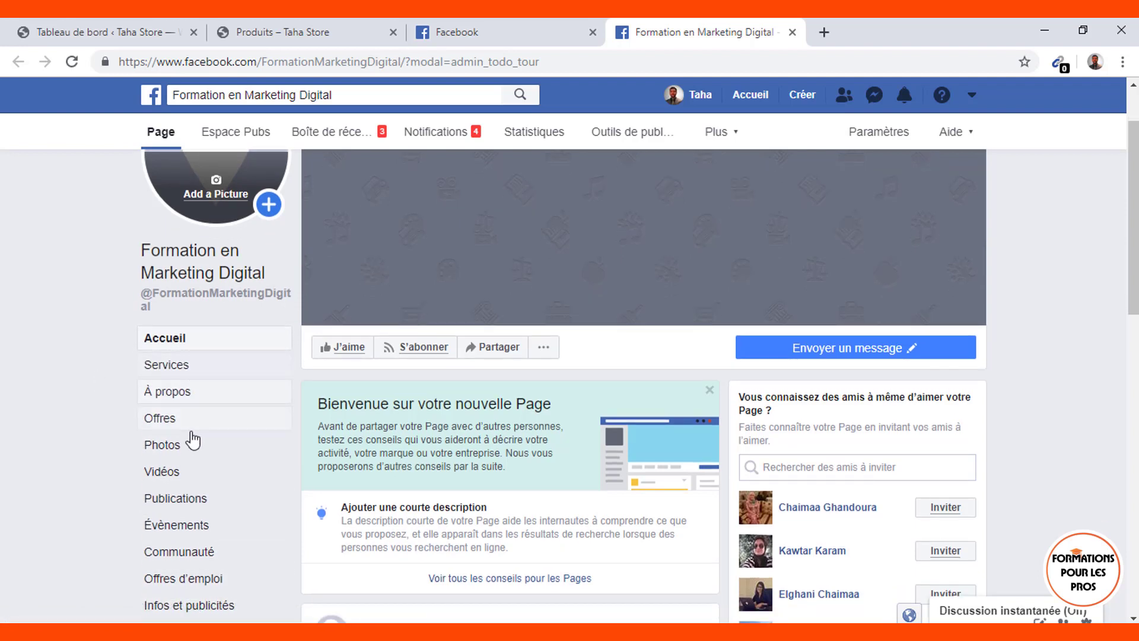
pyautogui.scroll(-1, 196, 551)
pyautogui.scroll(-1, 198, 565)
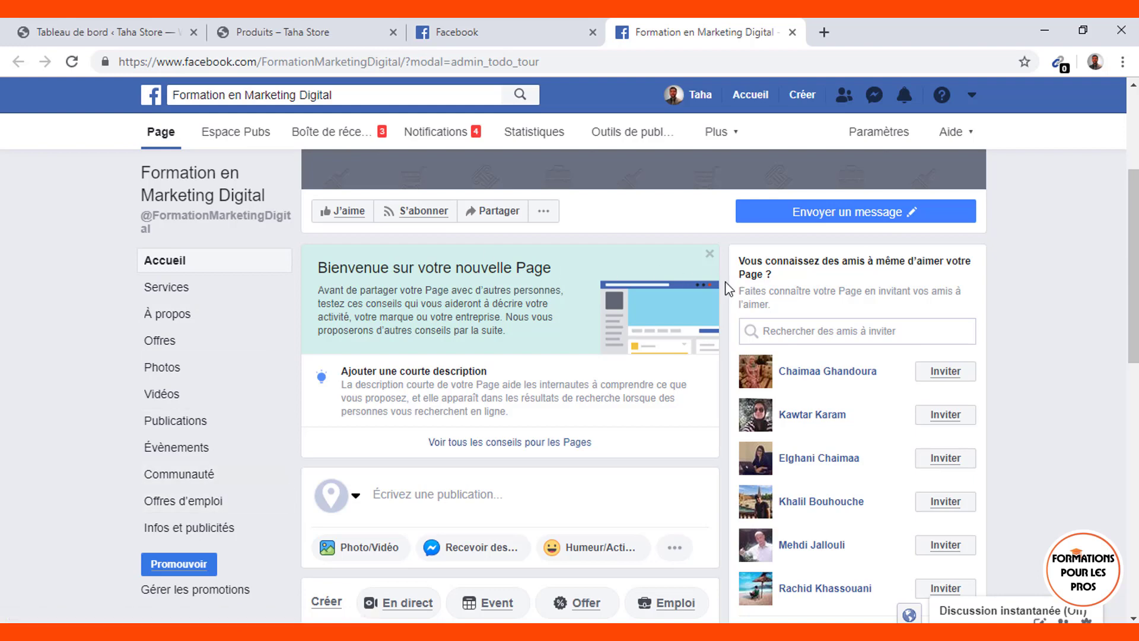
pyautogui.click(877, 142)
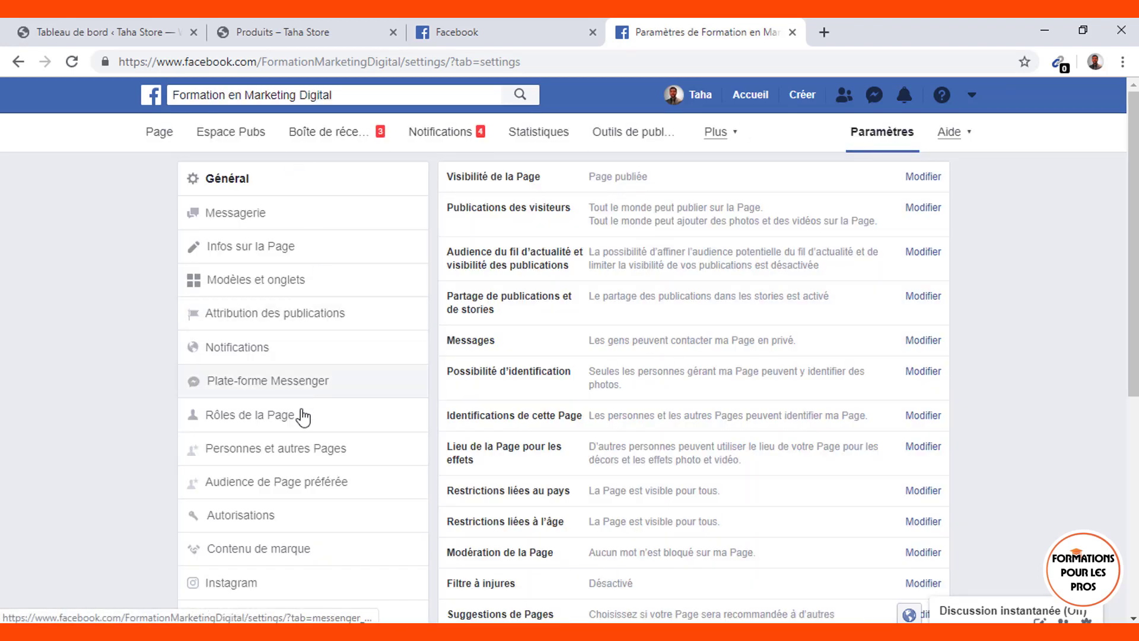
pyautogui.click(251, 290)
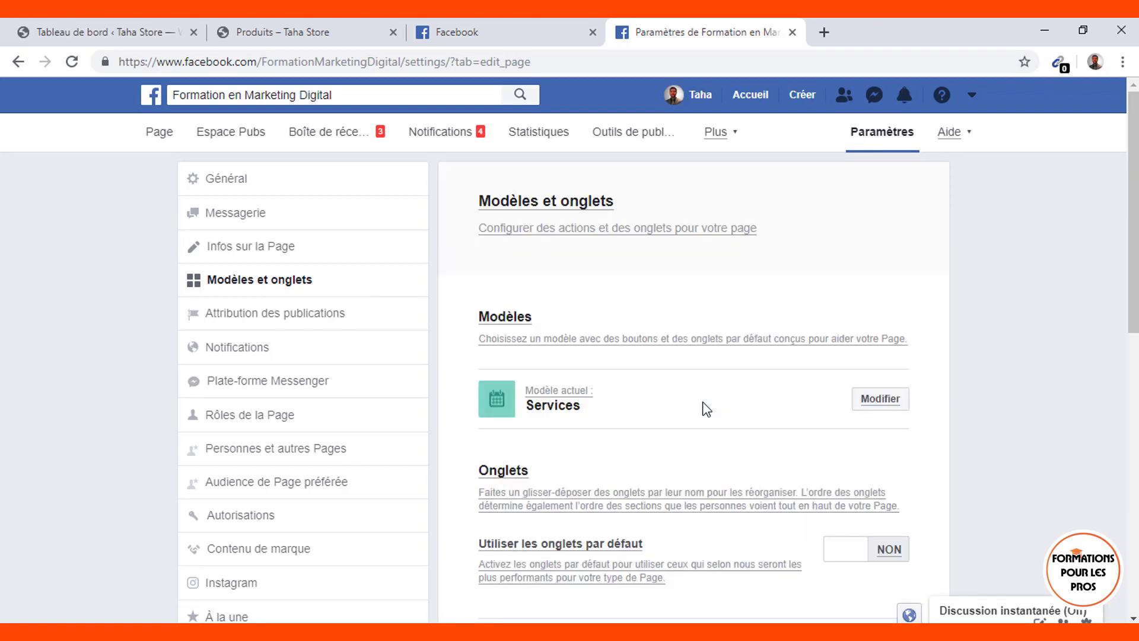
# Browse the available page templates and open the details of the Shopping template.
pyautogui.click(894, 406)
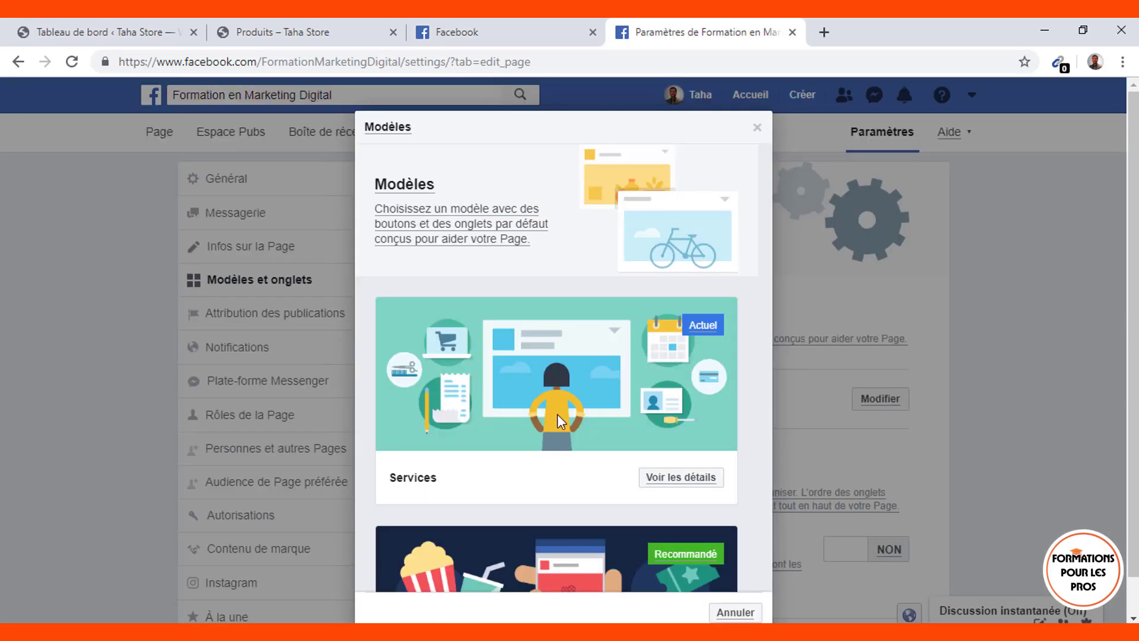
pyautogui.scroll(-5, 557, 414)
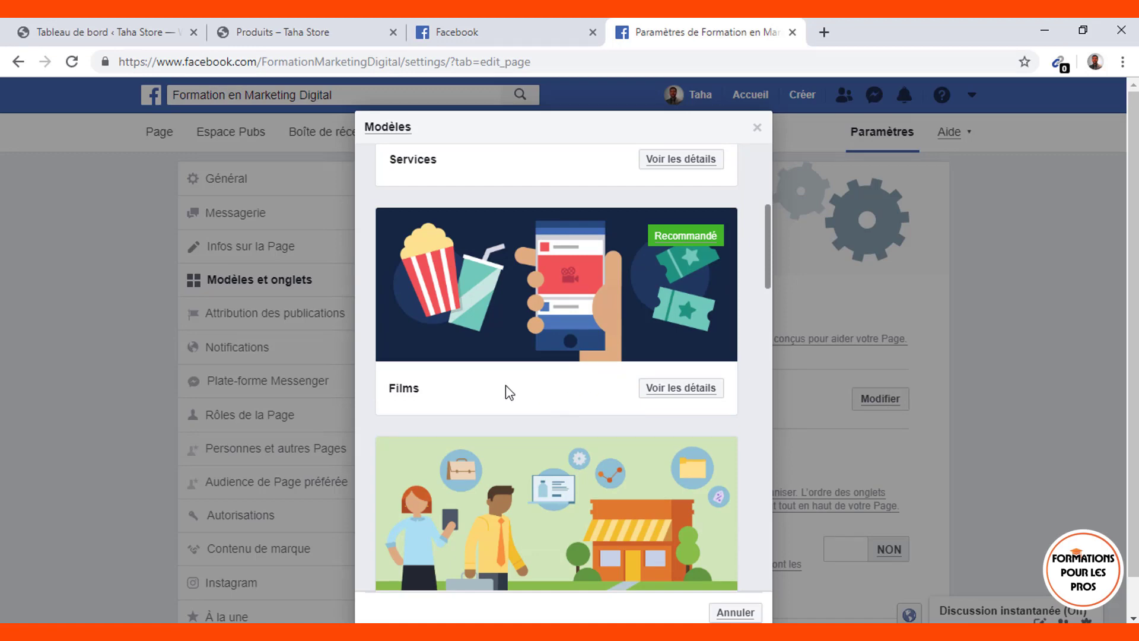
pyautogui.scroll(-5, 505, 386)
pyautogui.scroll(-6, 505, 384)
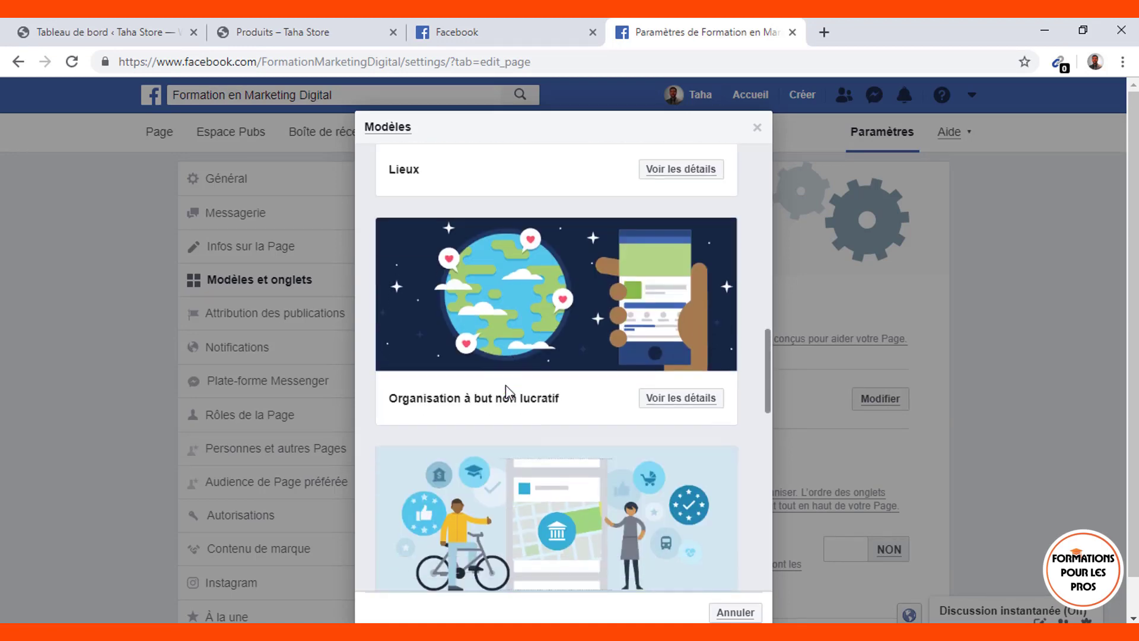
pyautogui.scroll(-4, 505, 386)
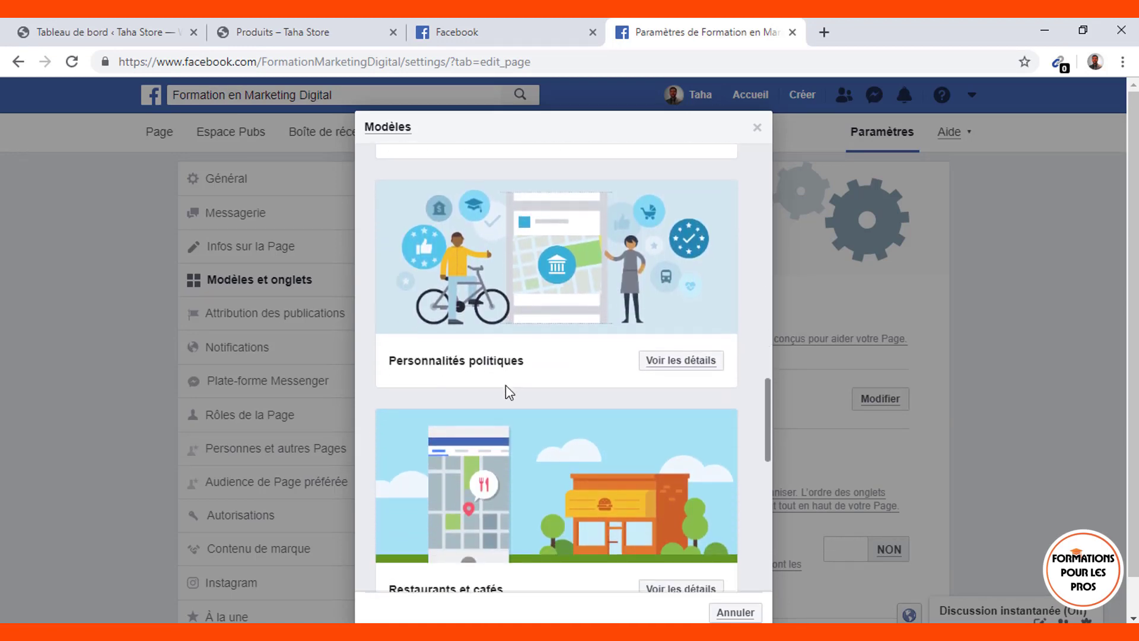
pyautogui.scroll(-6, 505, 385)
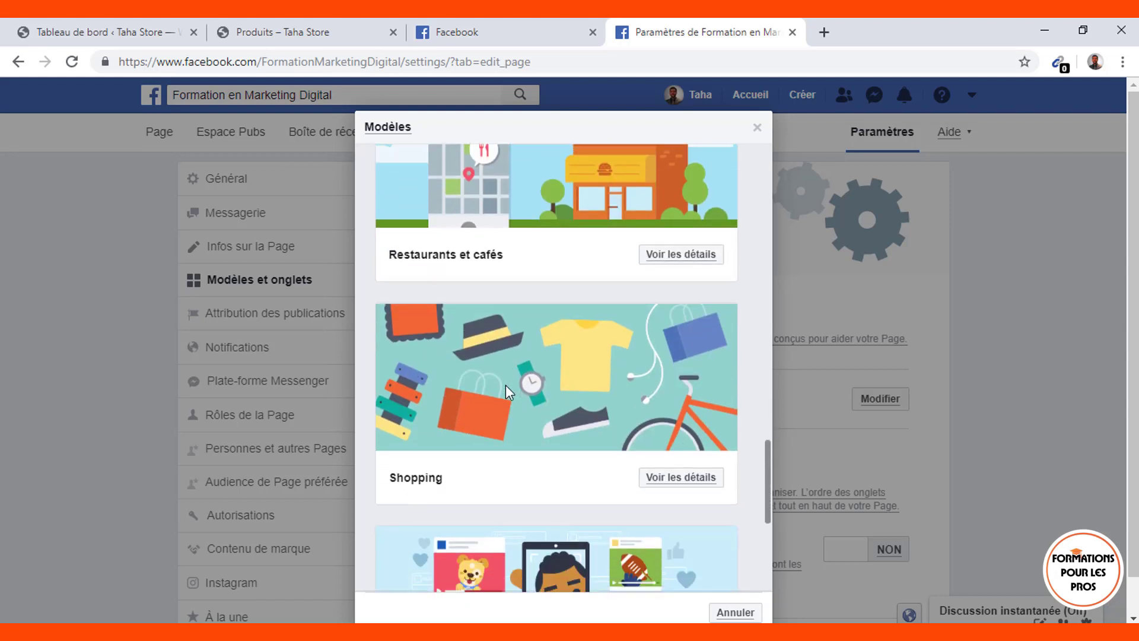
pyautogui.scroll(-2, 505, 384)
pyautogui.click(678, 395)
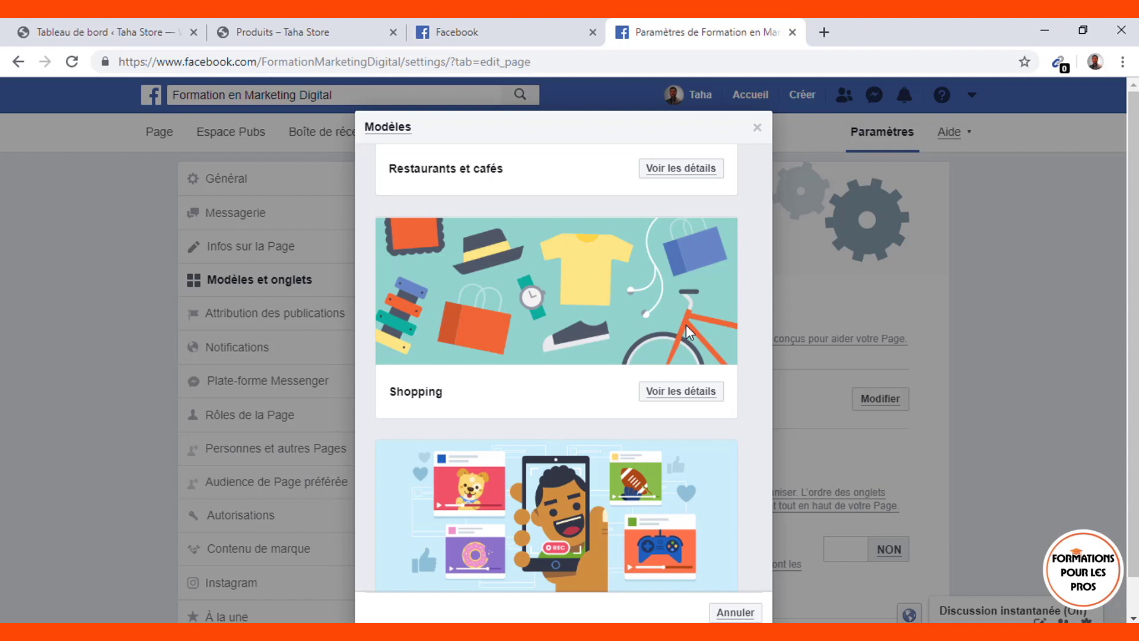
pyautogui.click(670, 391)
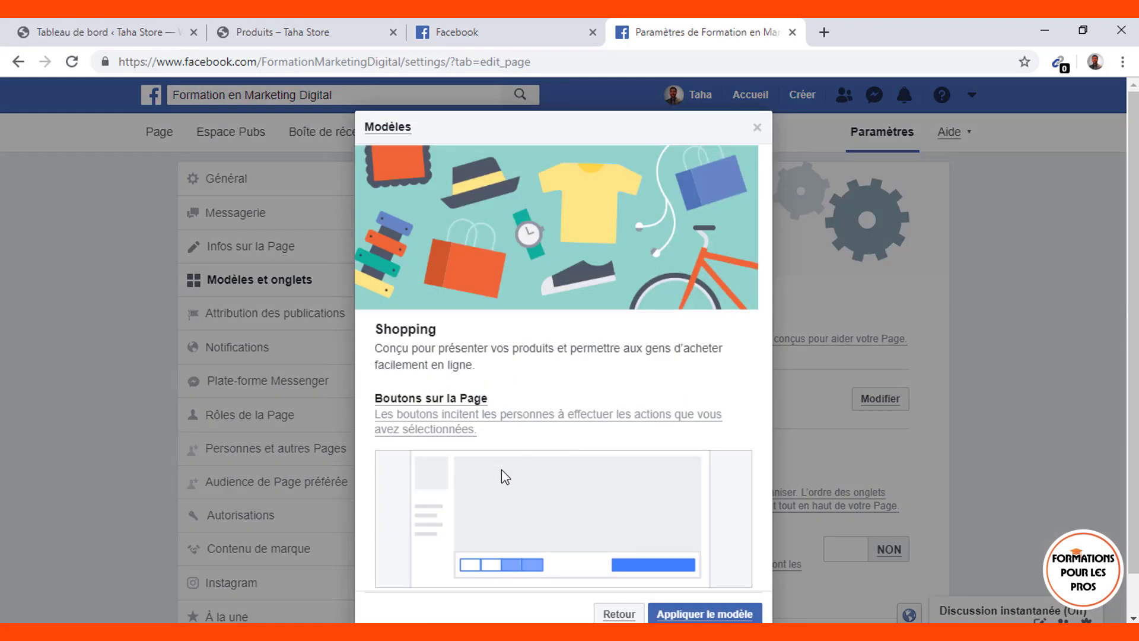
# Review the tabs included in the Shopping template and close the template details without applying it.
pyautogui.scroll(-10, 598, 402)
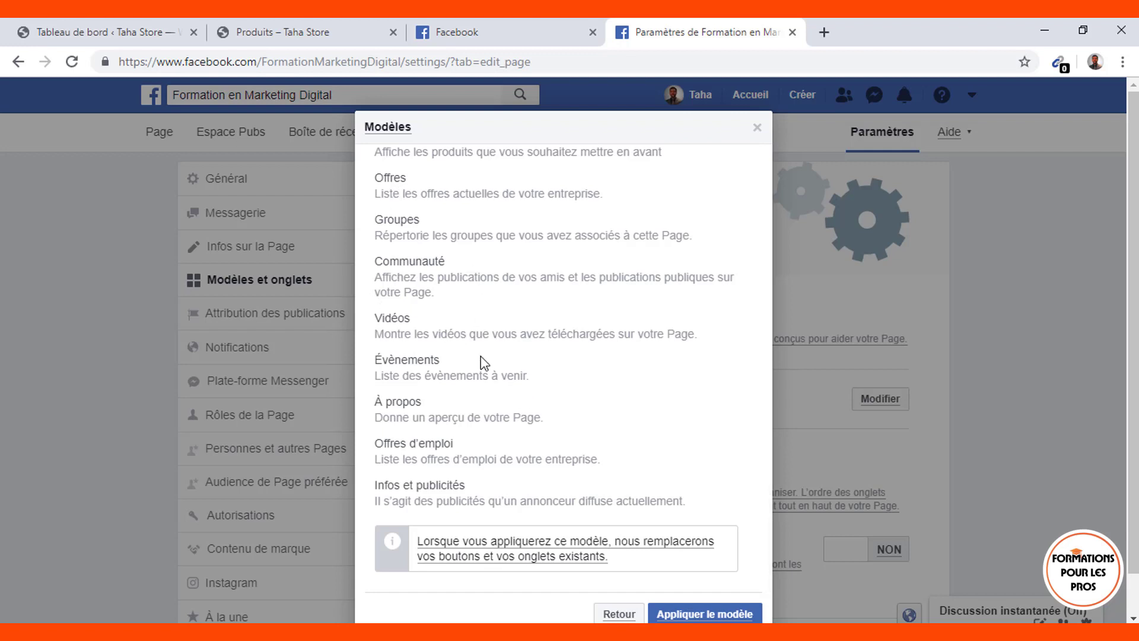
pyautogui.scroll(1, 493, 449)
pyautogui.scroll(1, 493, 449)
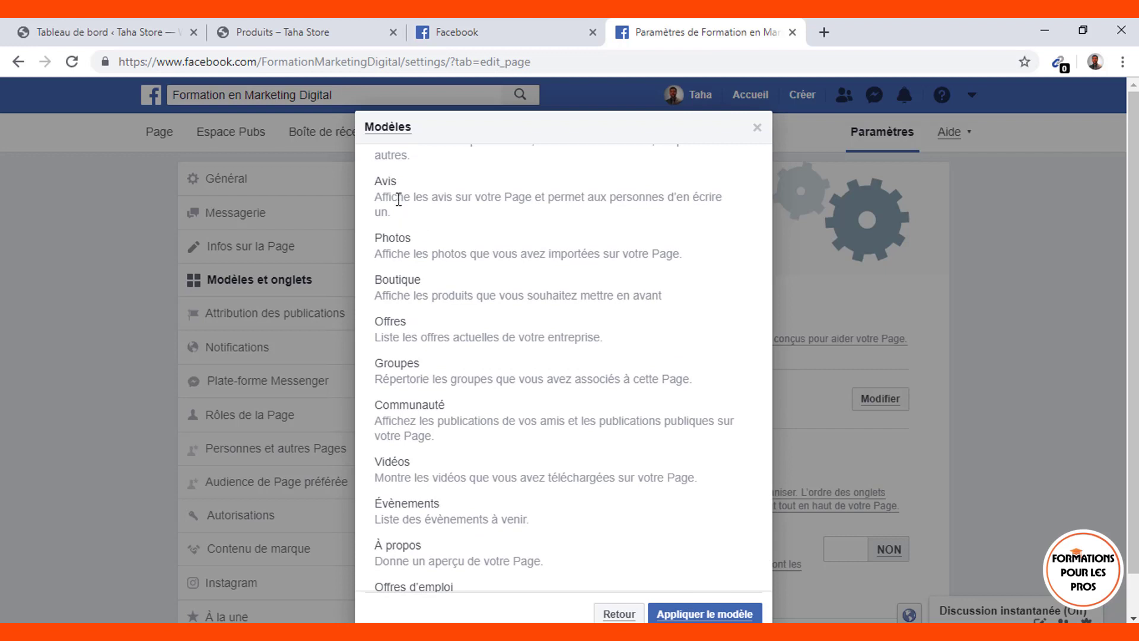
pyautogui.scroll(1, 483, 397)
pyautogui.scroll(1, 484, 397)
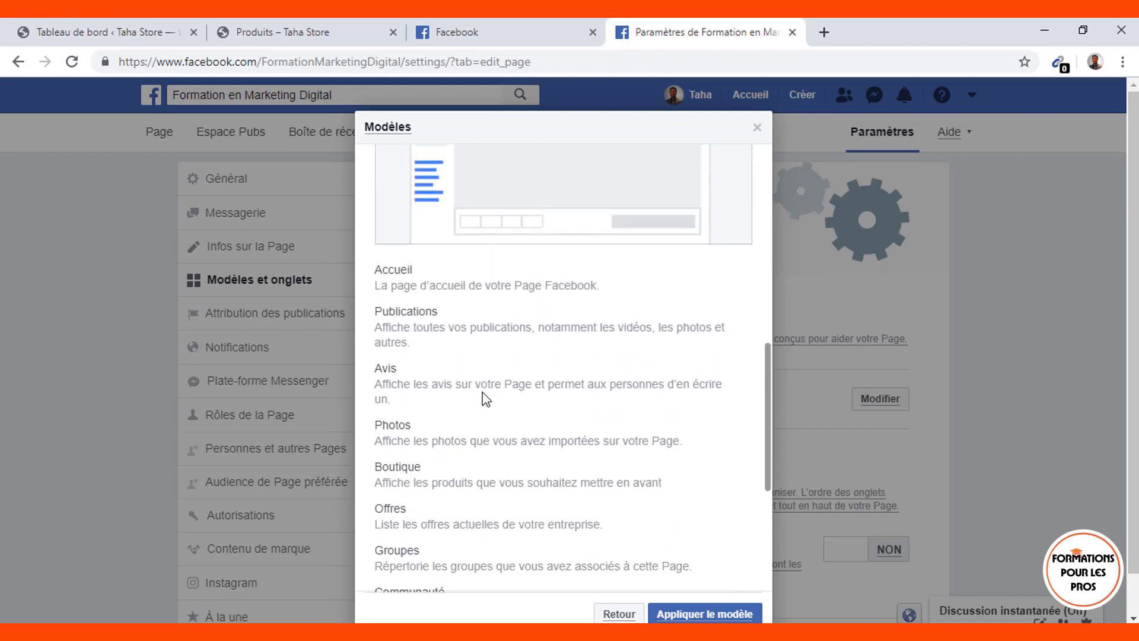
pyautogui.scroll(-4, 484, 397)
pyautogui.scroll(-1, 485, 400)
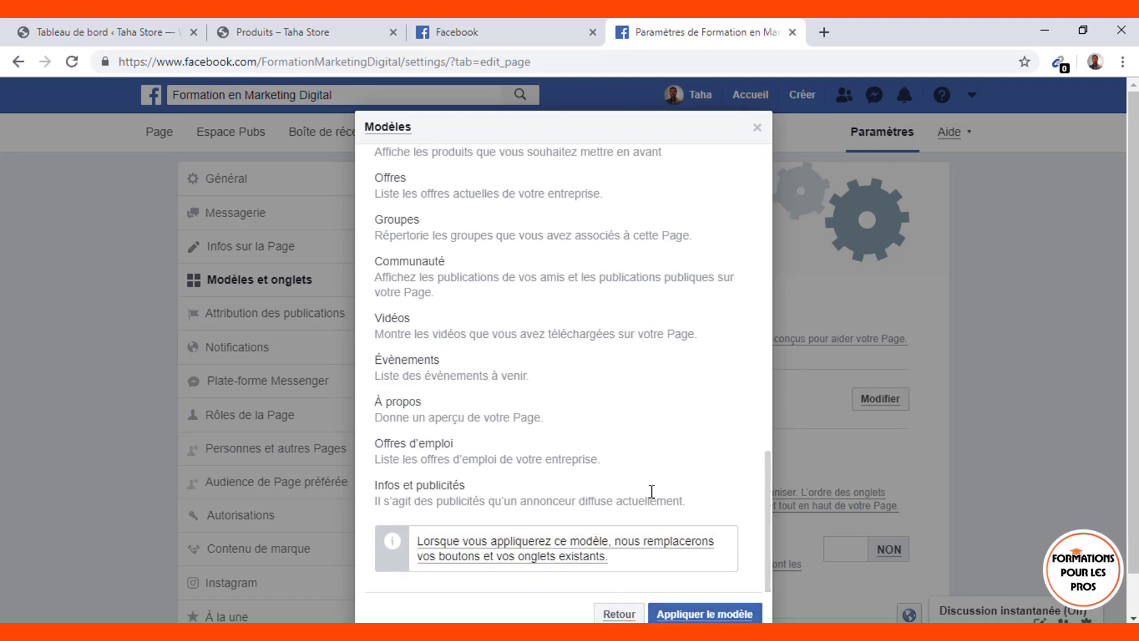
pyautogui.click(1025, 321)
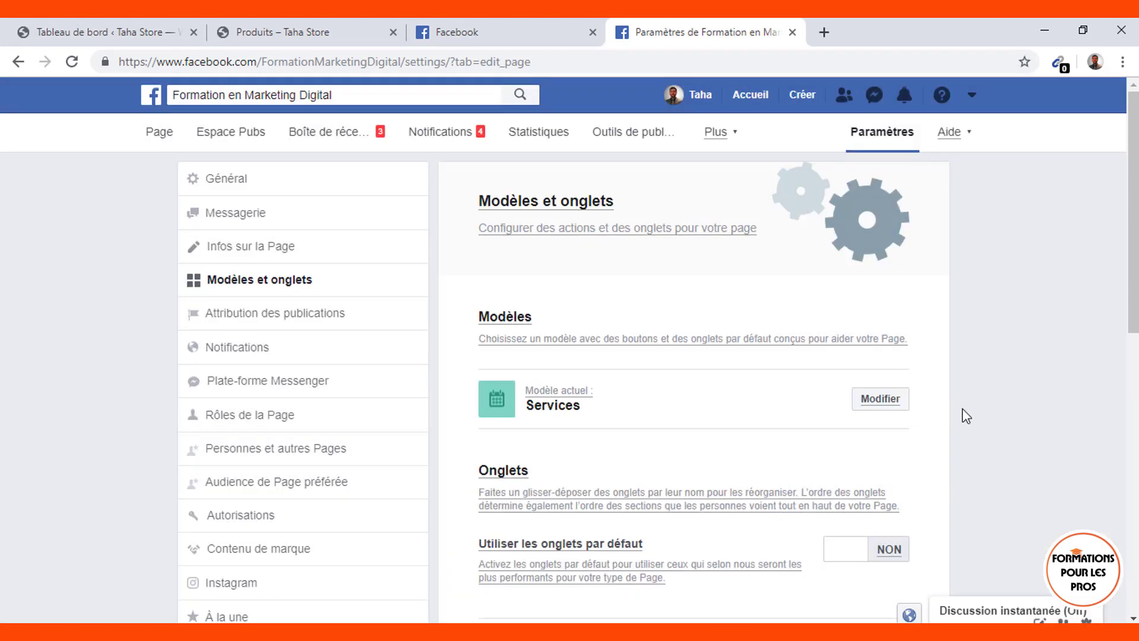
# Add the Boutique tab to the Facebook page's tabs and close the tab selection dialog.
pyautogui.scroll(-4, 962, 408)
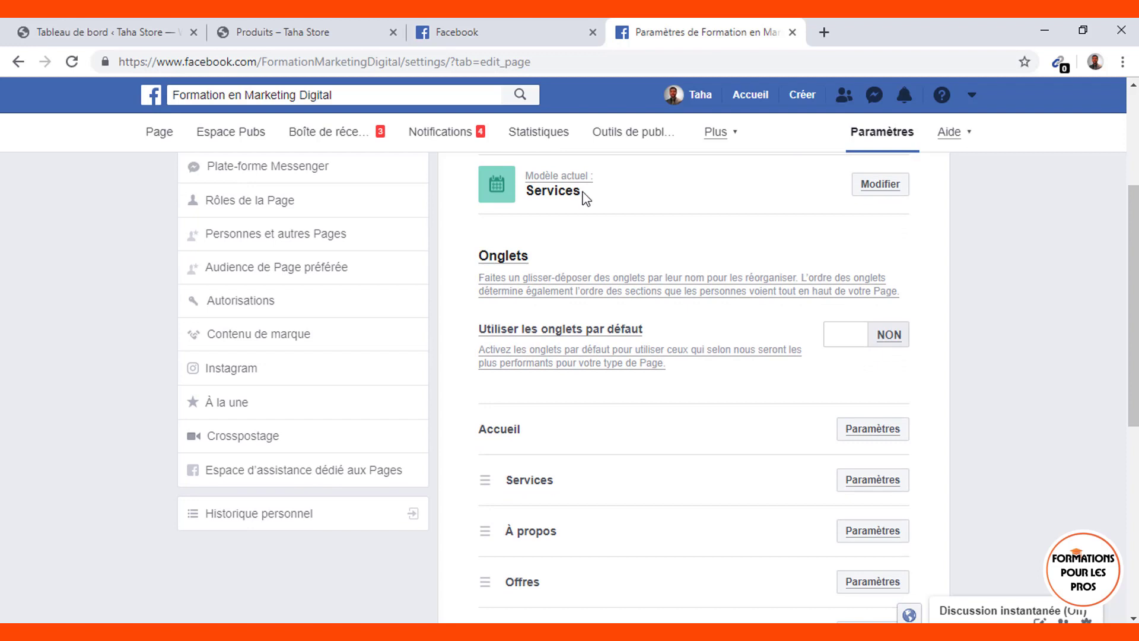
pyautogui.middleClick(686, 379)
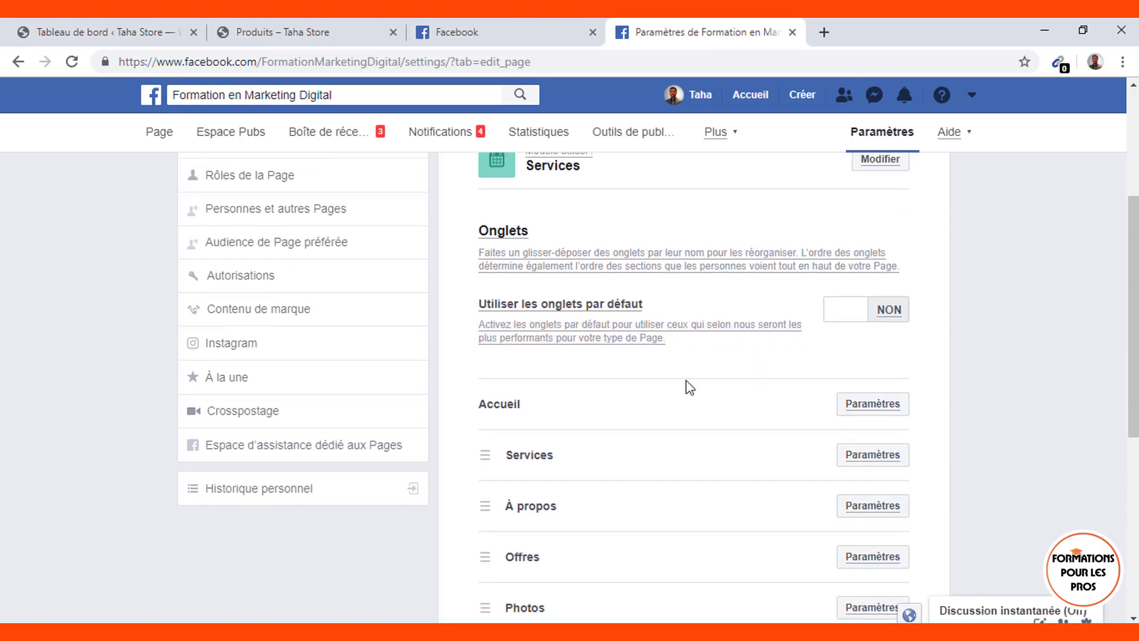
pyautogui.middleClick(685, 379)
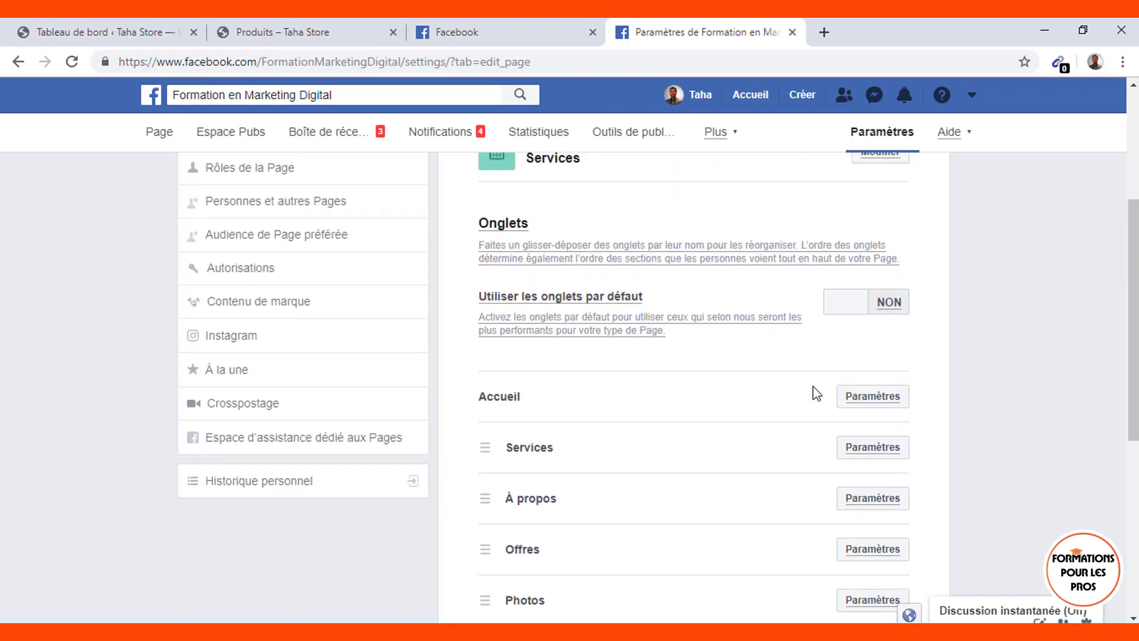
pyautogui.scroll(-7, 808, 421)
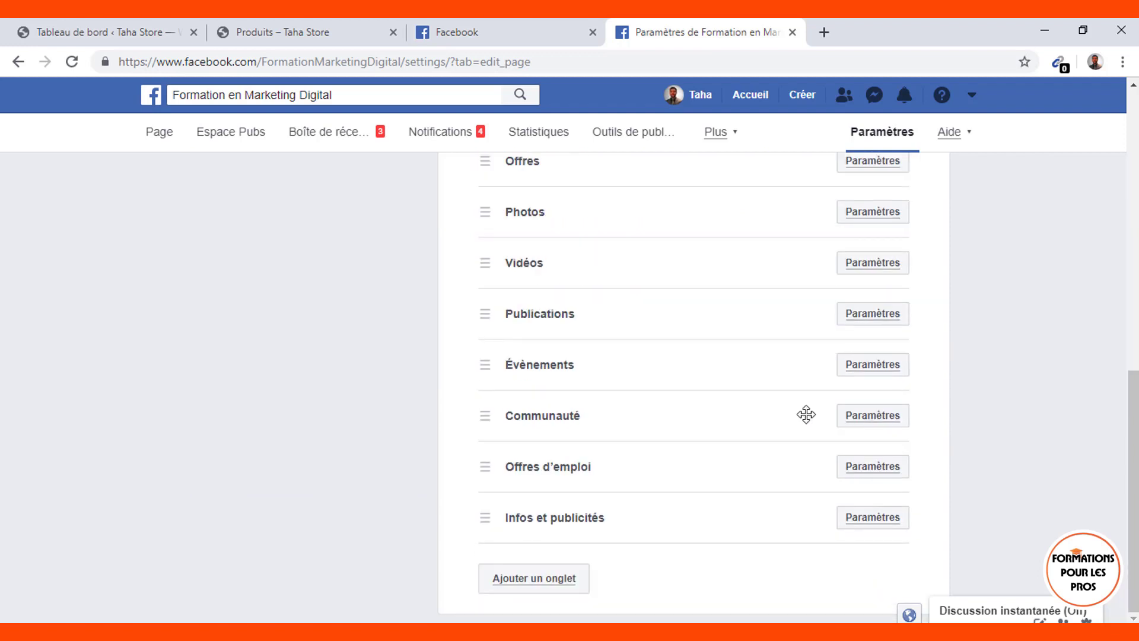
pyautogui.click(558, 580)
pyautogui.click(557, 579)
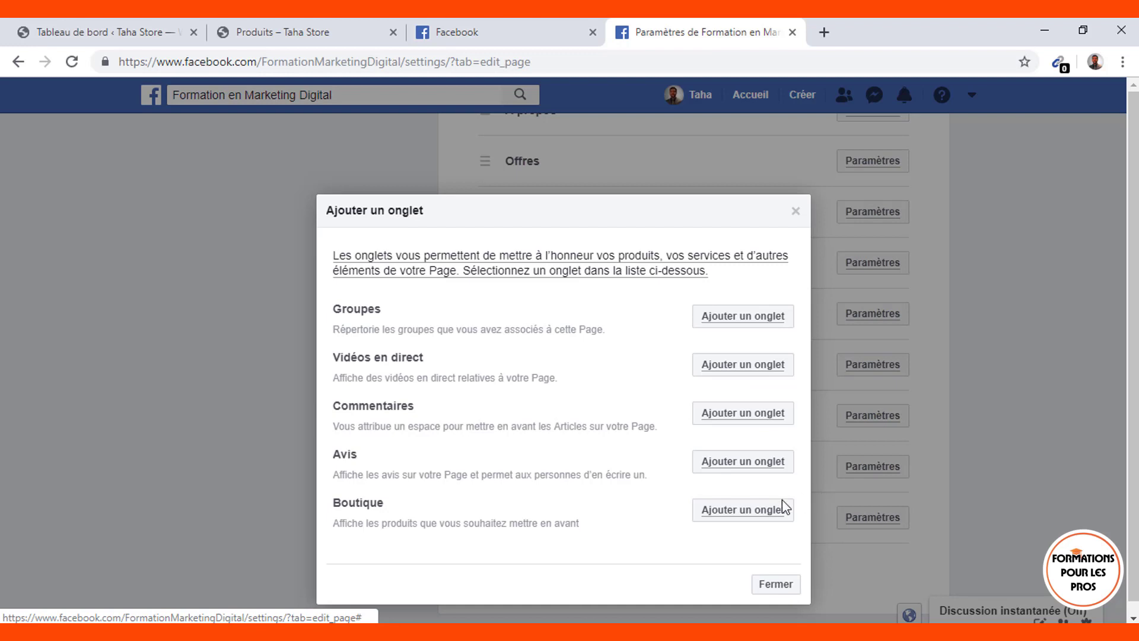
pyautogui.click(742, 510)
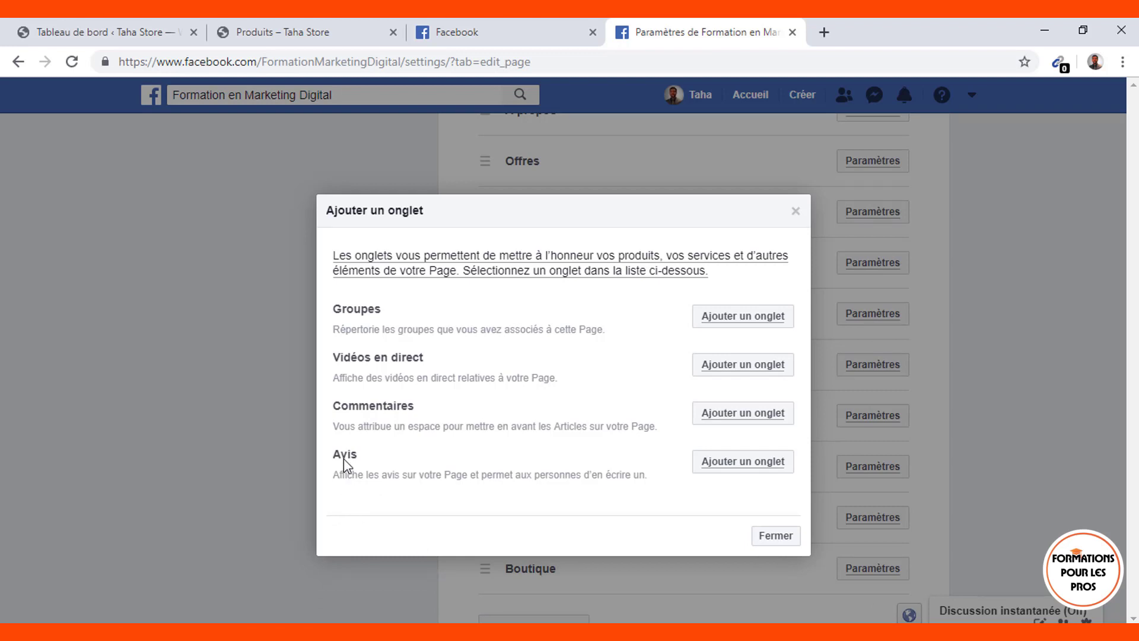
pyautogui.click(771, 537)
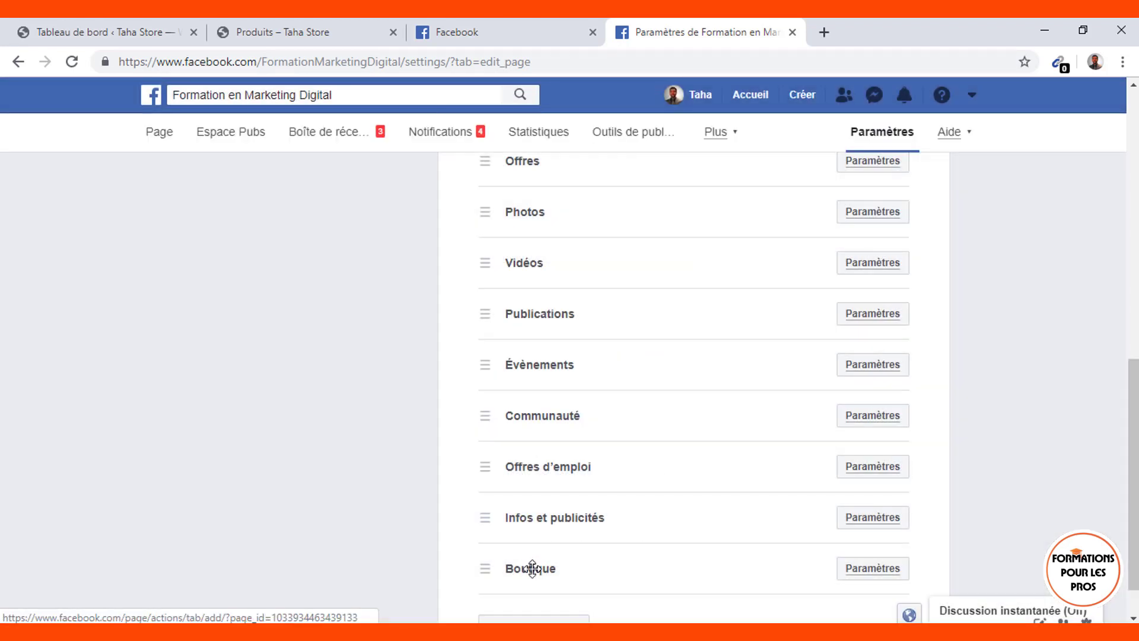
# Move the Boutique tab directly below Accueil in the page's tab order and place Offres above À propos.
pyautogui.moveTo(508, 232); pyautogui.dragTo(511, 171)
pyautogui.scroll(1, 386, 281)
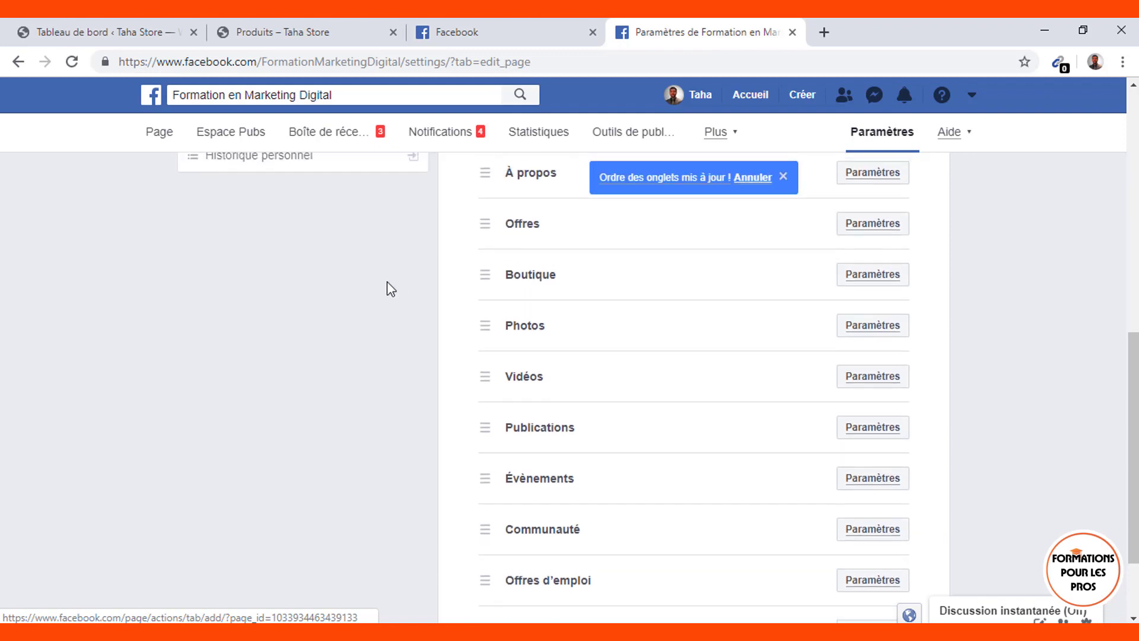
pyautogui.scroll(2, 386, 282)
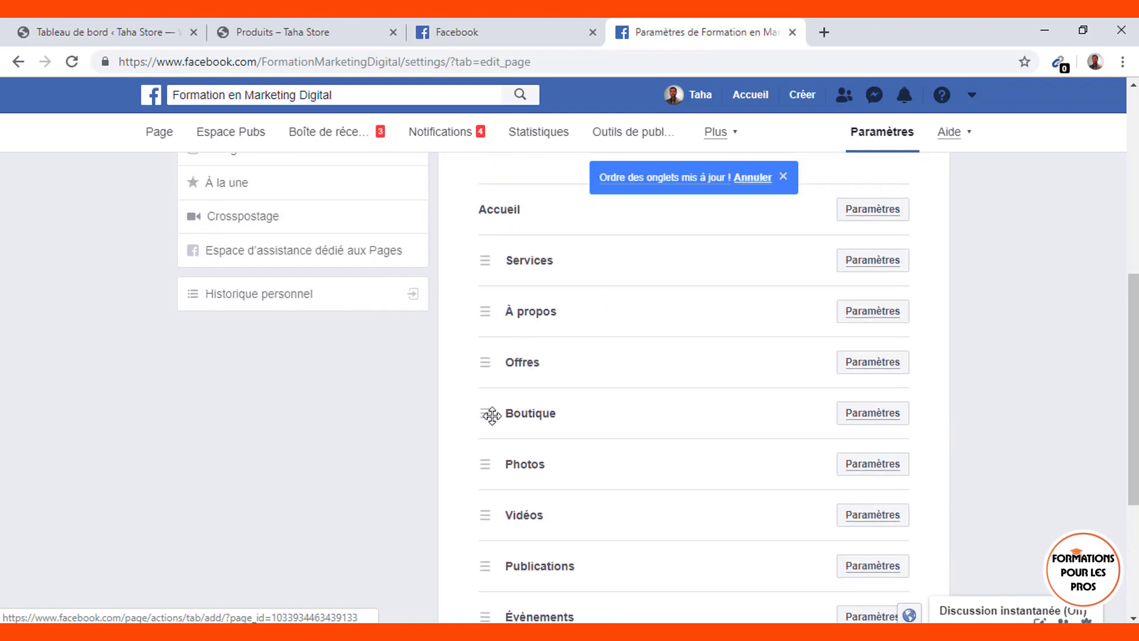
pyautogui.moveTo(490, 414); pyautogui.dragTo(489, 249)
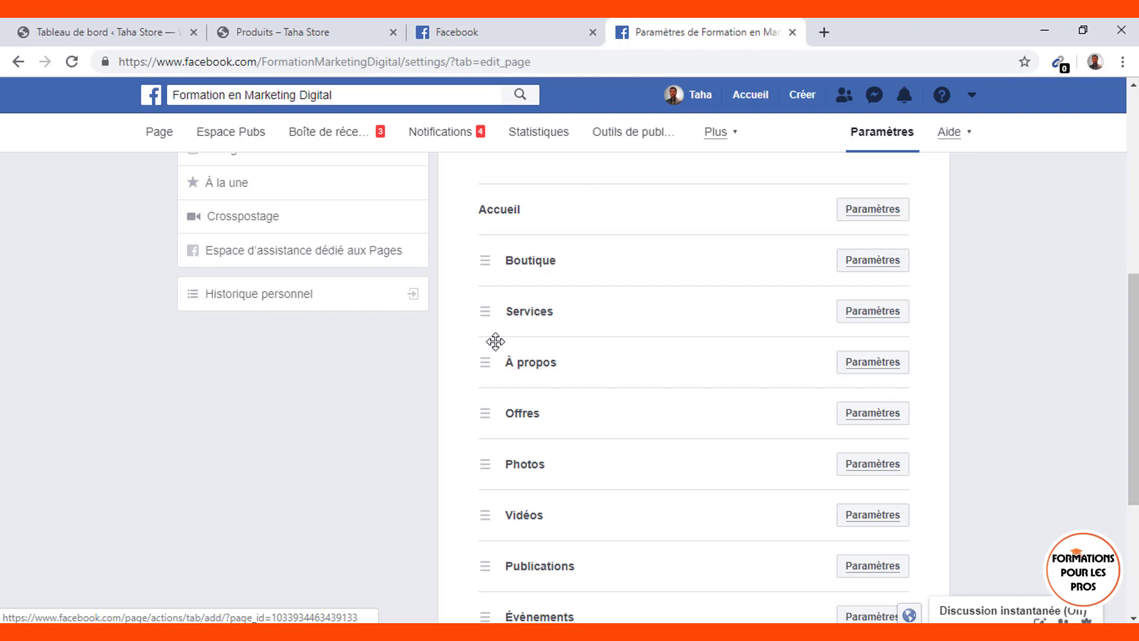
pyautogui.click(494, 343)
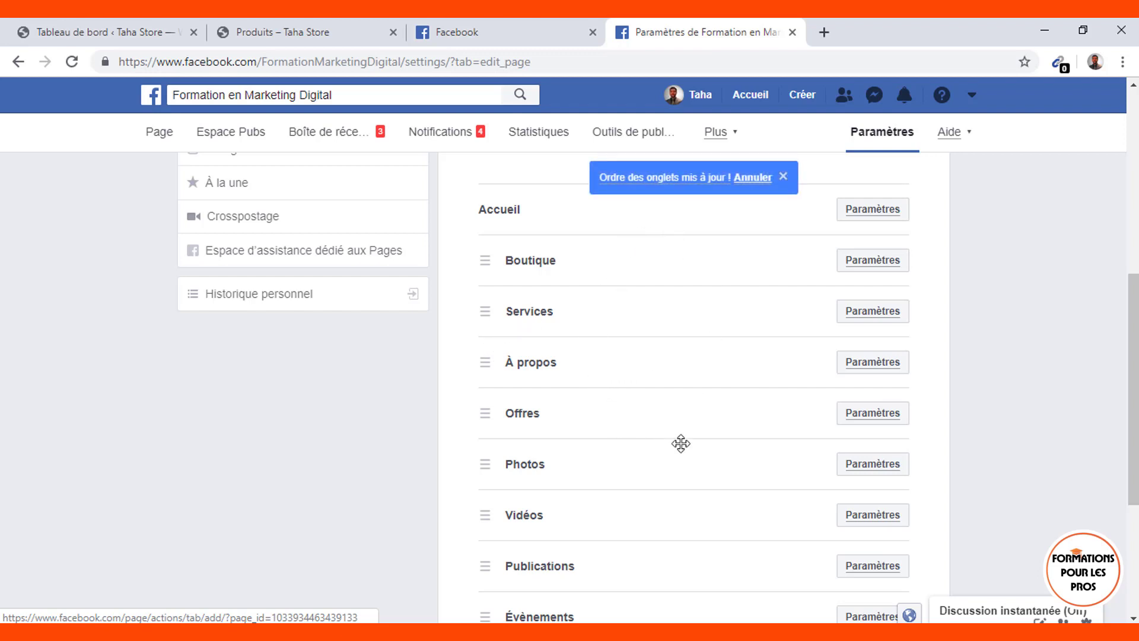
pyautogui.moveTo(678, 443); pyautogui.dragTo(659, 223)
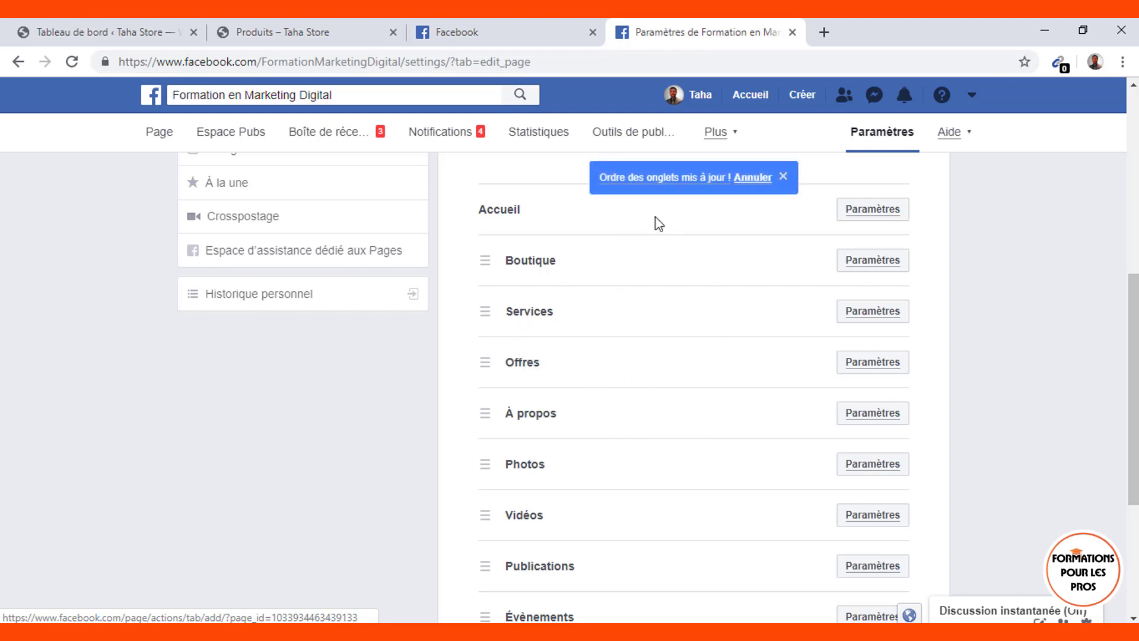
# Return to the Facebook page, expand its full list of sections and view the Boutique section.
pyautogui.click(156, 140)
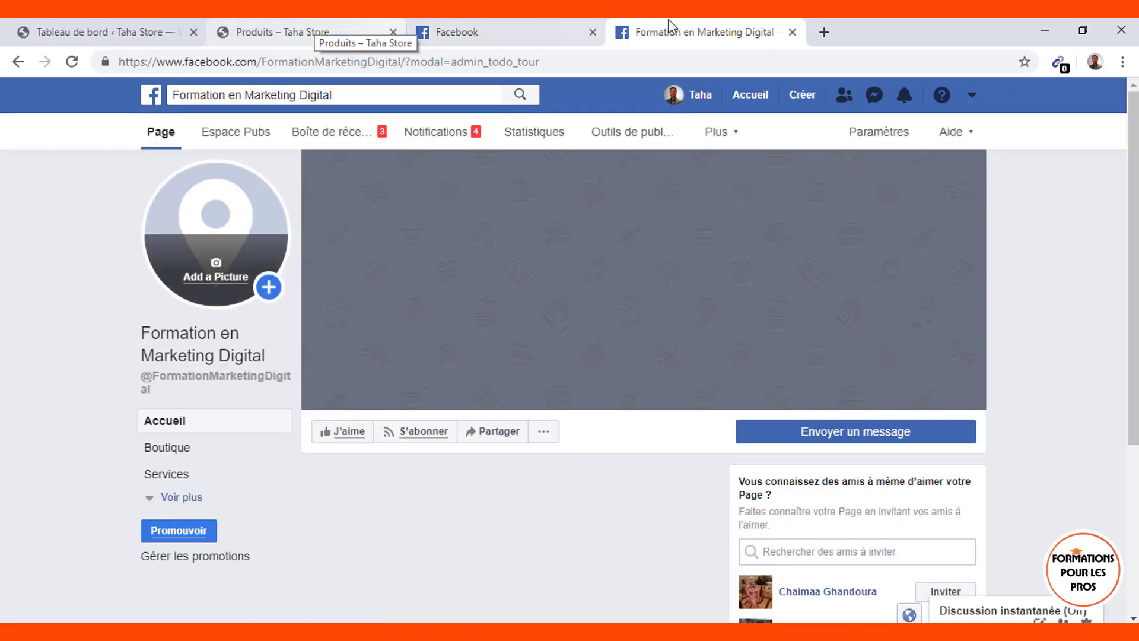
pyautogui.click(173, 499)
pyautogui.click(178, 449)
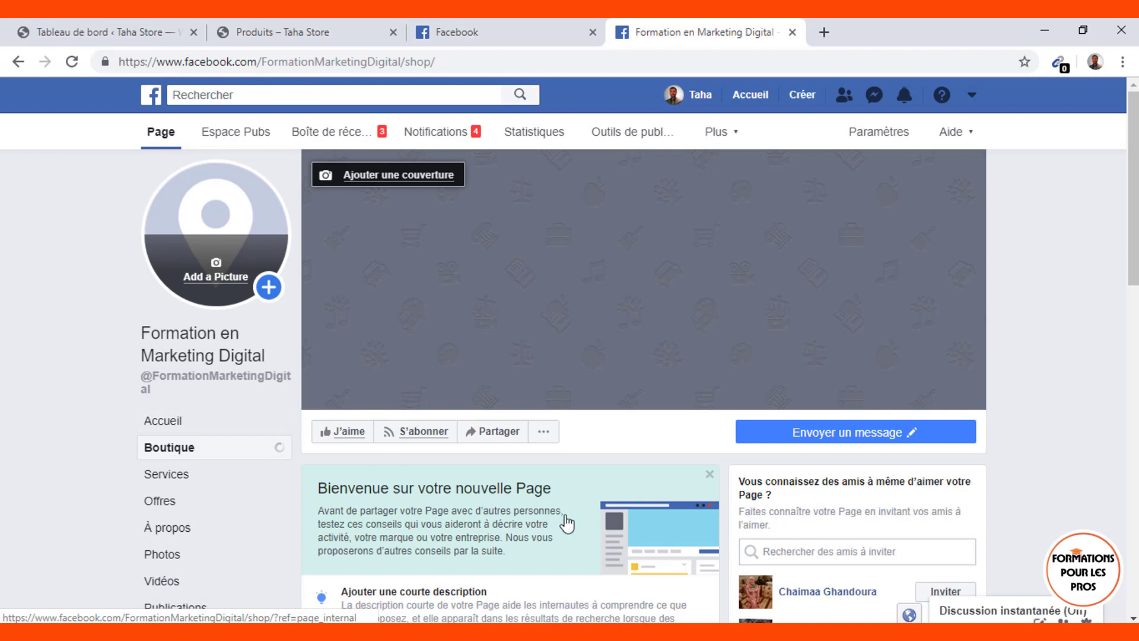
pyautogui.scroll(-2, 564, 514)
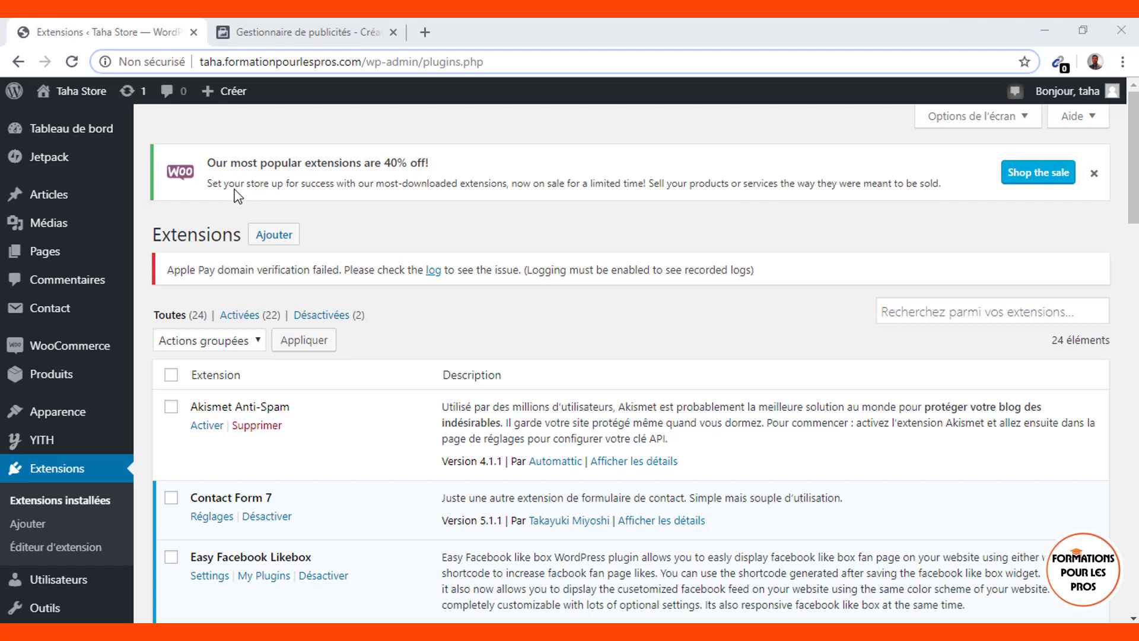
# Copy the Facebook for WooCommerce name from the WordPress extensions list, search the web for it and open its woocommerce.com product page.
pyautogui.moveTo(77, 130)
pyautogui.scroll(-6, 347, 508)
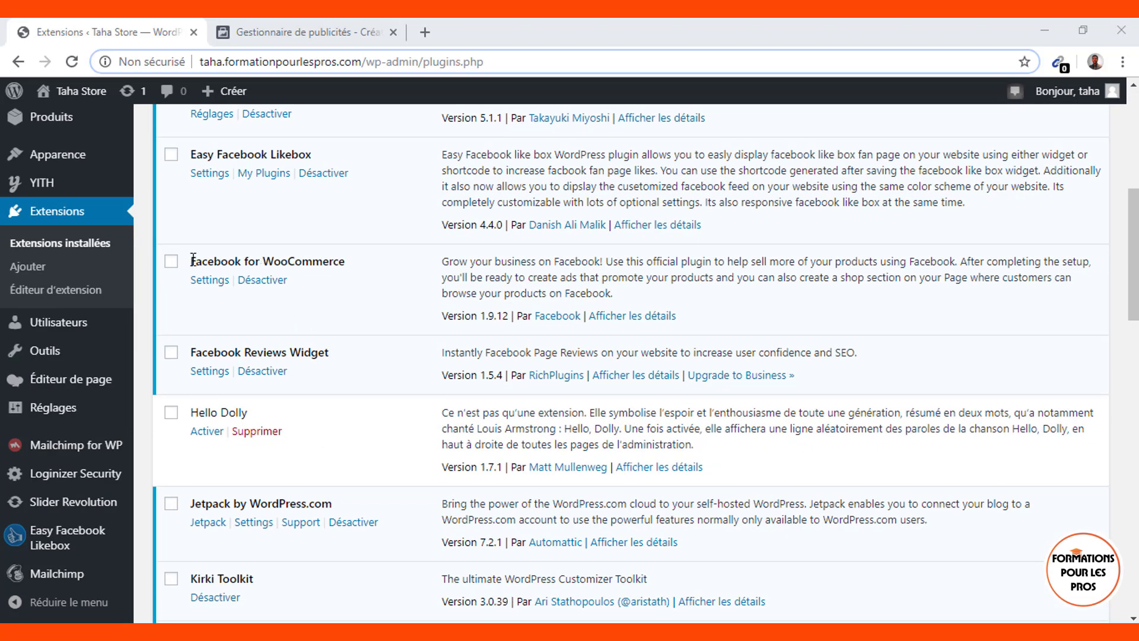
pyautogui.moveTo(193, 259); pyautogui.dragTo(354, 271)
pyautogui.hotkey('ctrl', 'c')
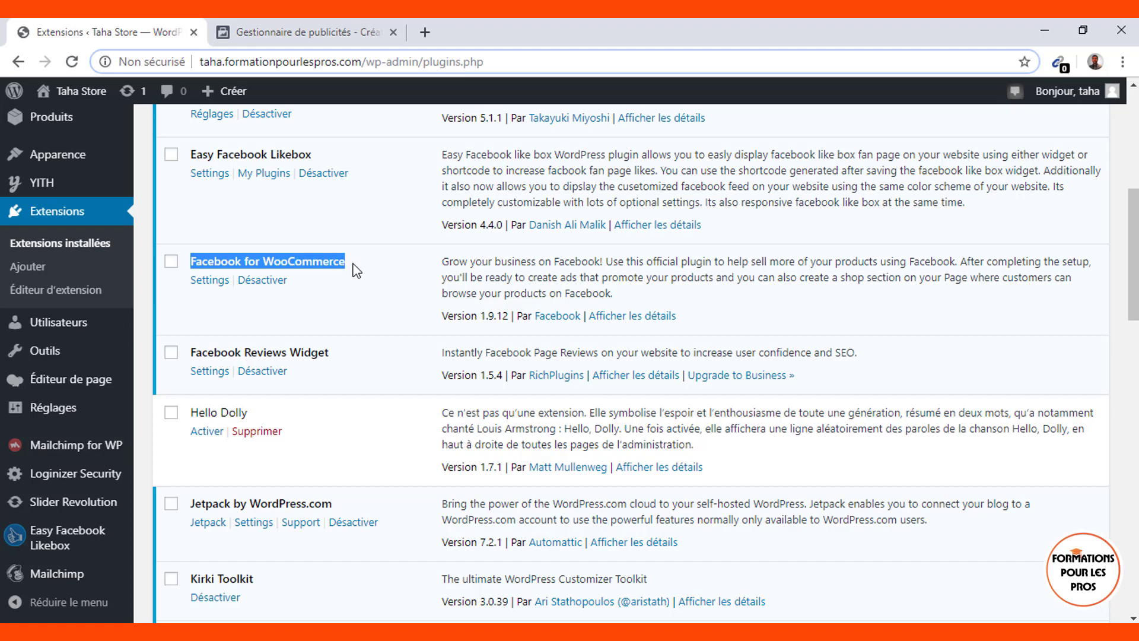
pyautogui.click(424, 32)
pyautogui.hotkey('ctrl', 'v')
pyautogui.press('Return')
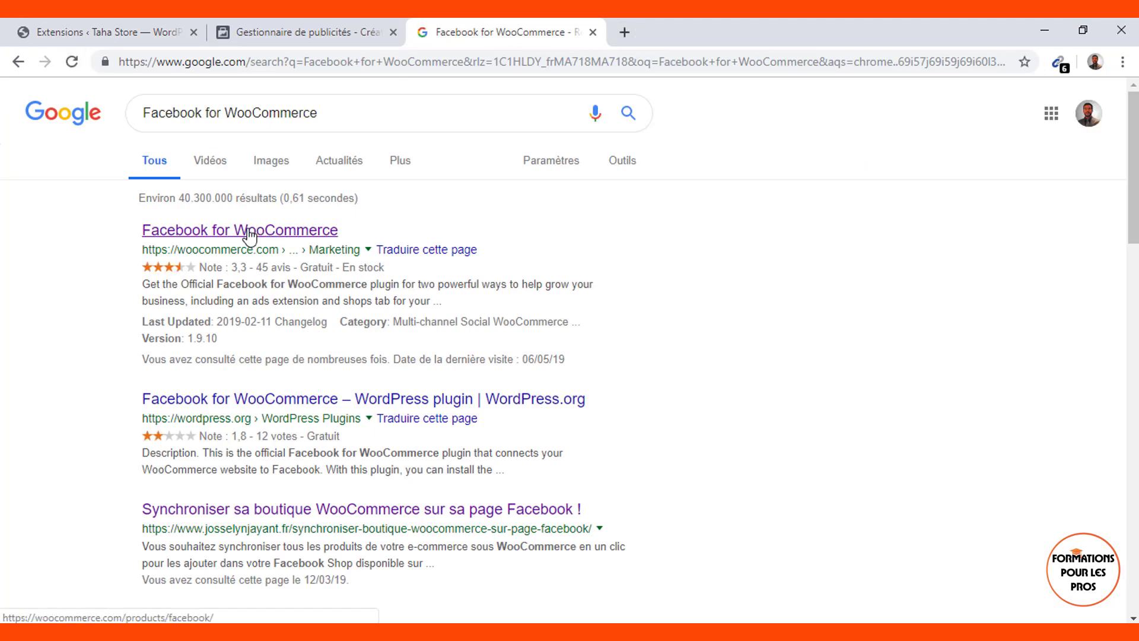
pyautogui.click(249, 236)
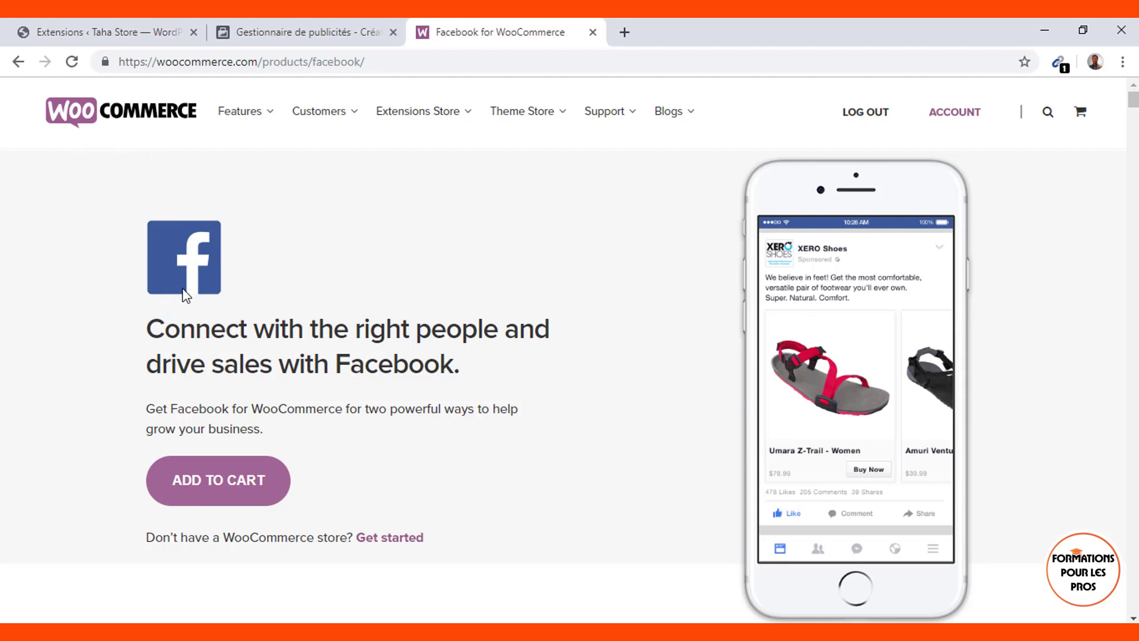
# Order the Facebook for WooCommerce extension using the prefilled billing details and download its zip file.
pyautogui.click(215, 479)
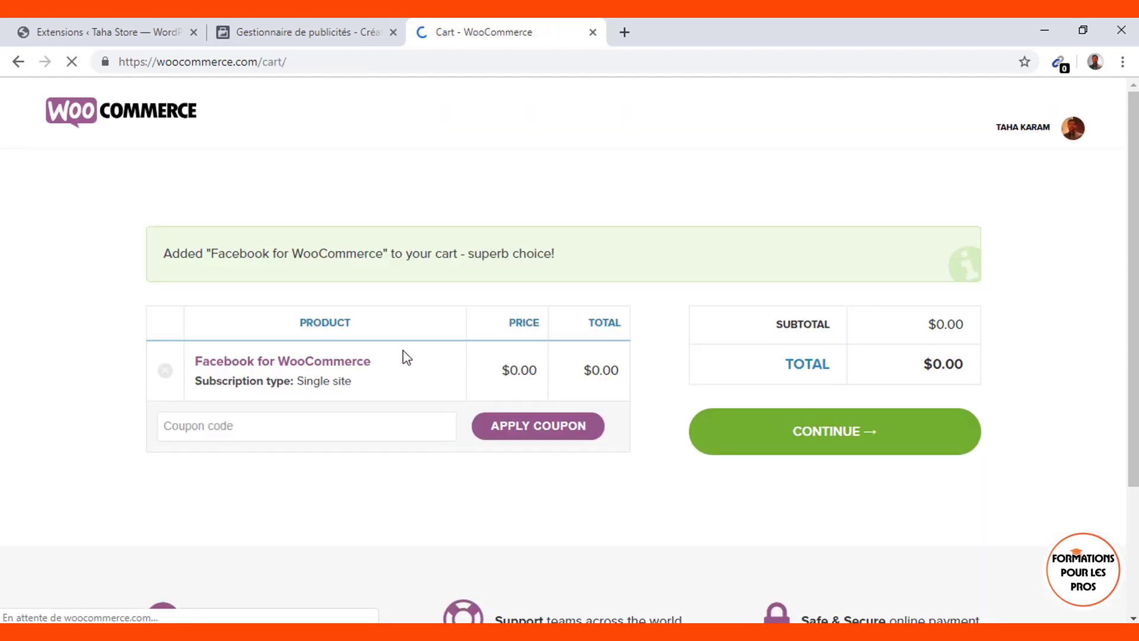
pyautogui.click(762, 442)
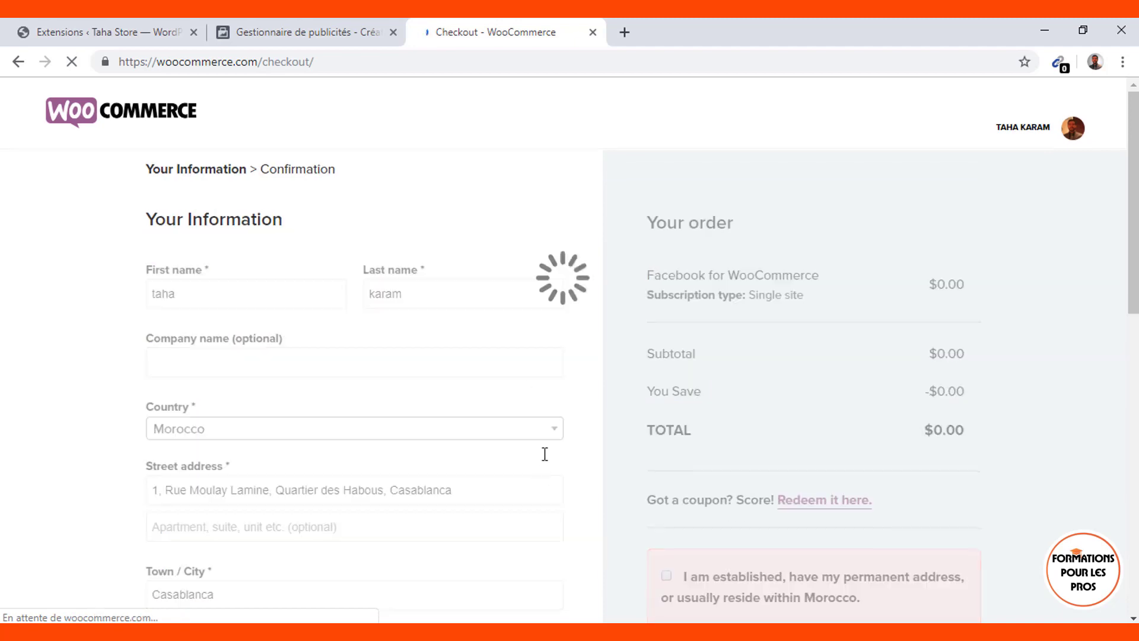
pyautogui.scroll(-6, 543, 471)
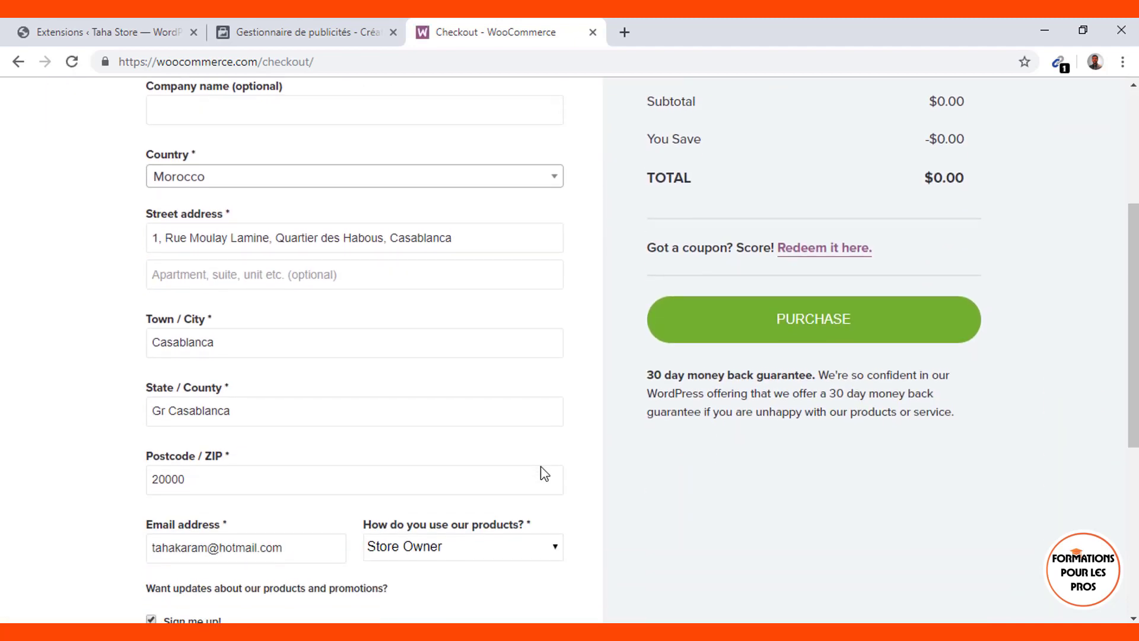
pyautogui.scroll(-2, 543, 472)
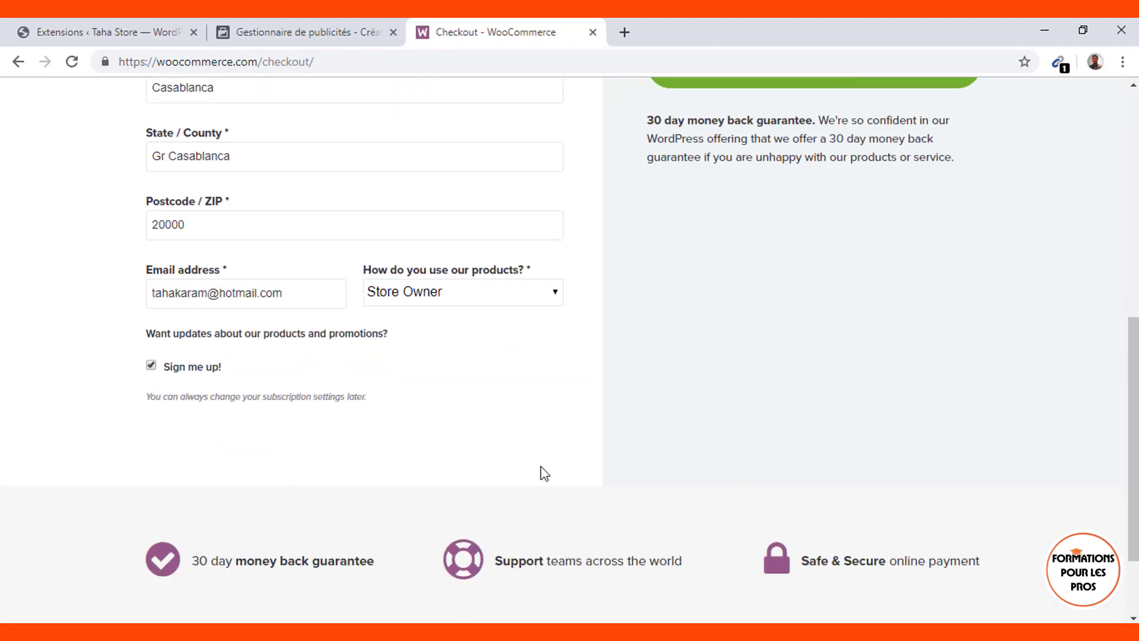
pyautogui.scroll(6, 542, 473)
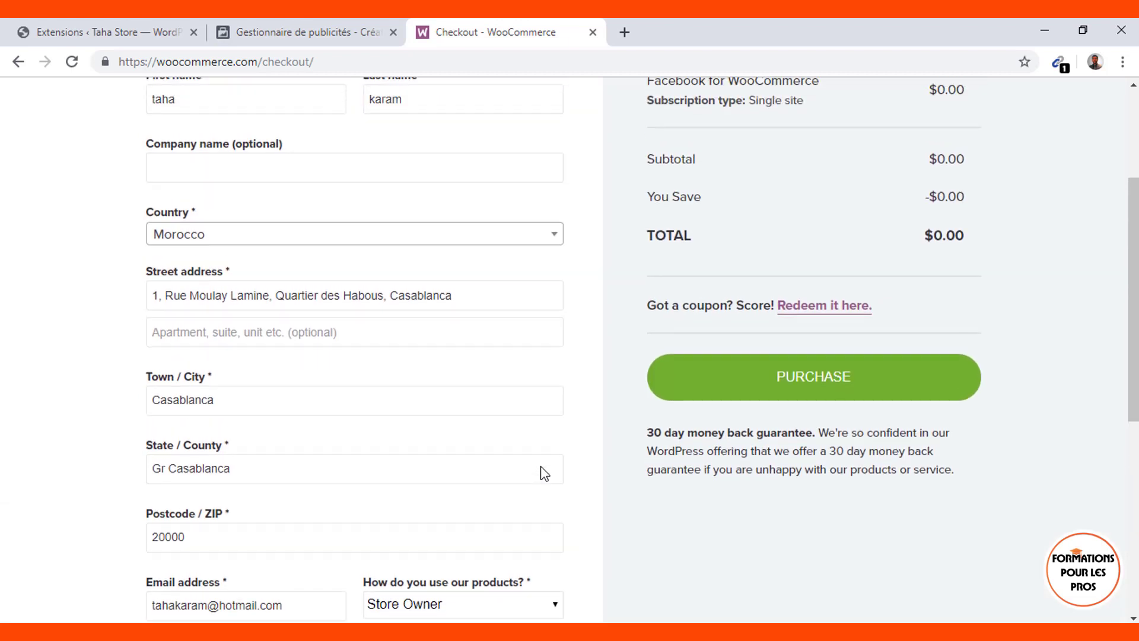
pyautogui.scroll(2, 542, 467)
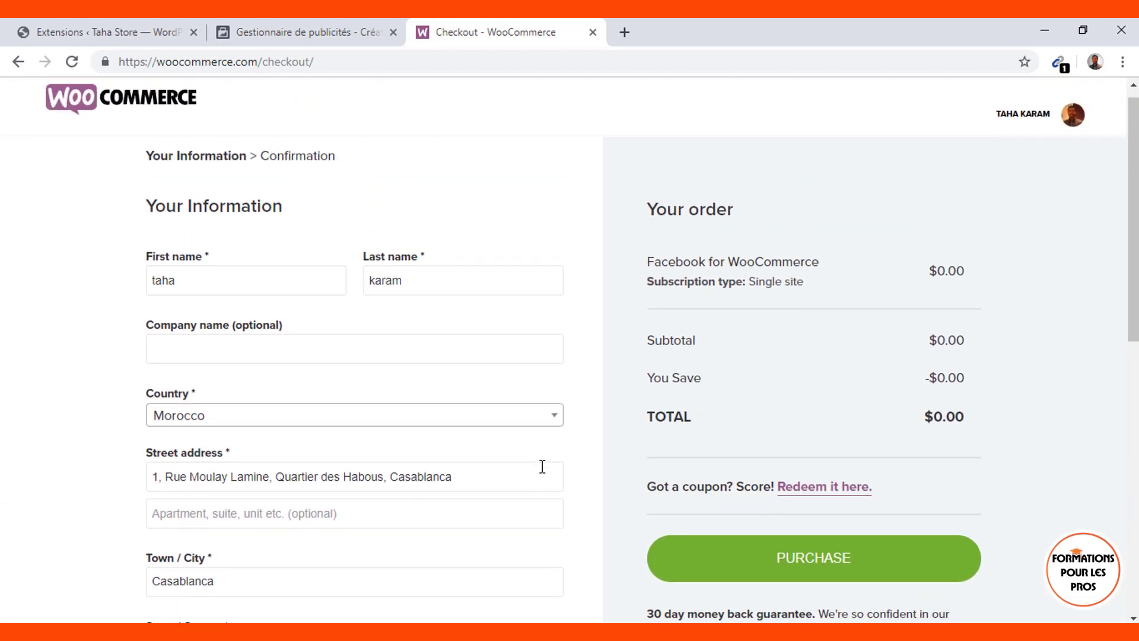
pyautogui.scroll(-3, 542, 467)
pyautogui.scroll(-1, 542, 467)
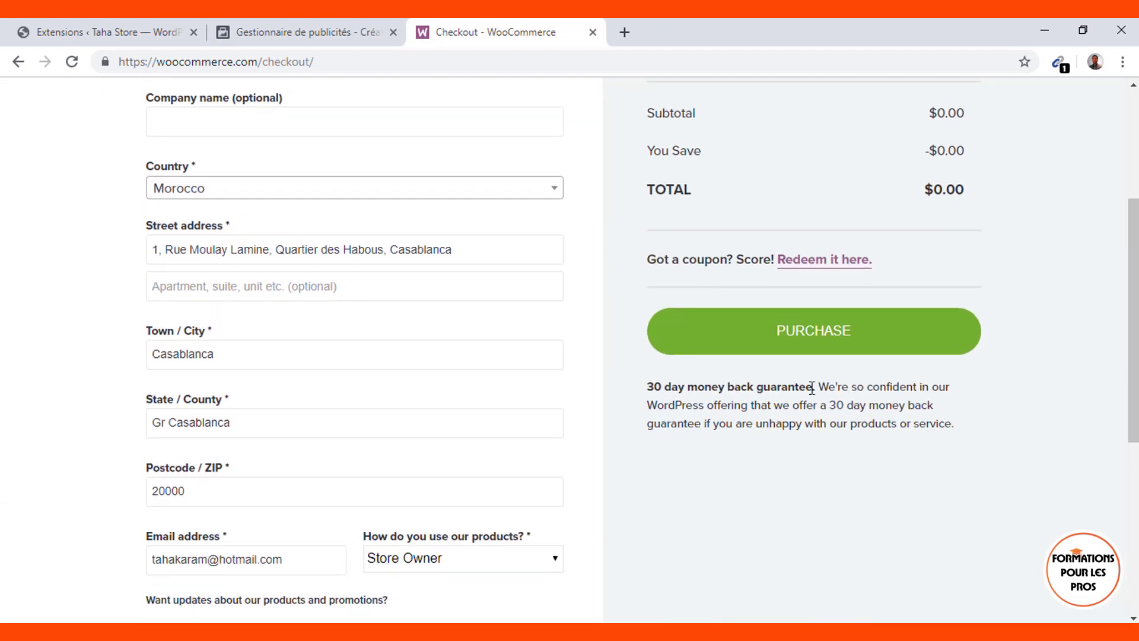
pyautogui.click(841, 332)
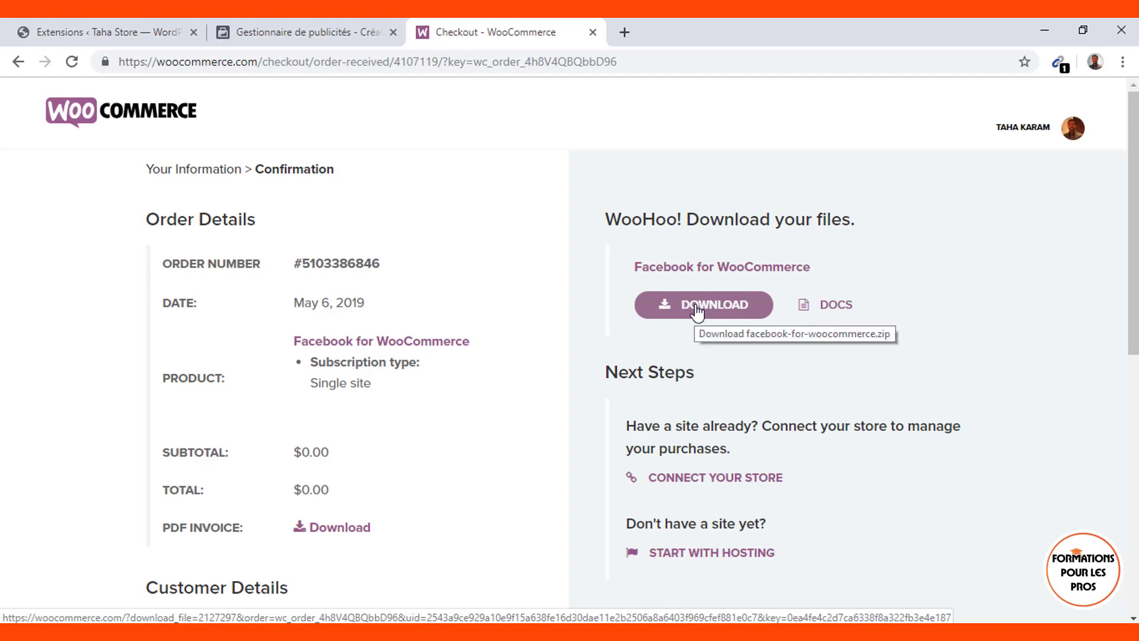
pyautogui.click(697, 311)
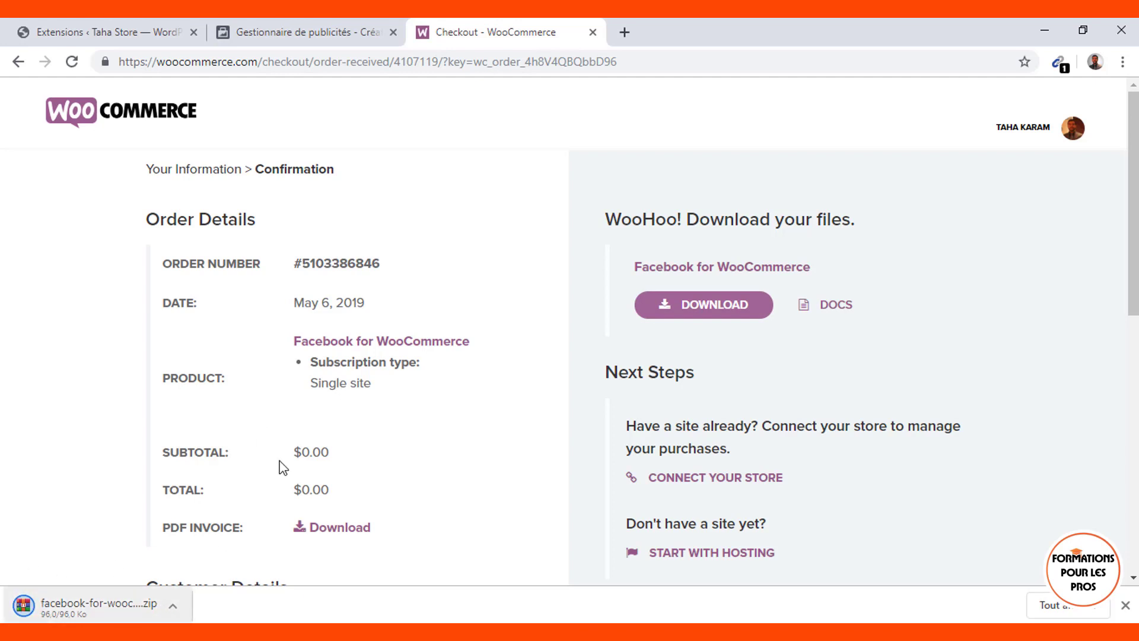
# Choose the downloaded Facebook for WooCommerce zip file for upload as a new extension in the WordPress admin.
pyautogui.click(104, 24)
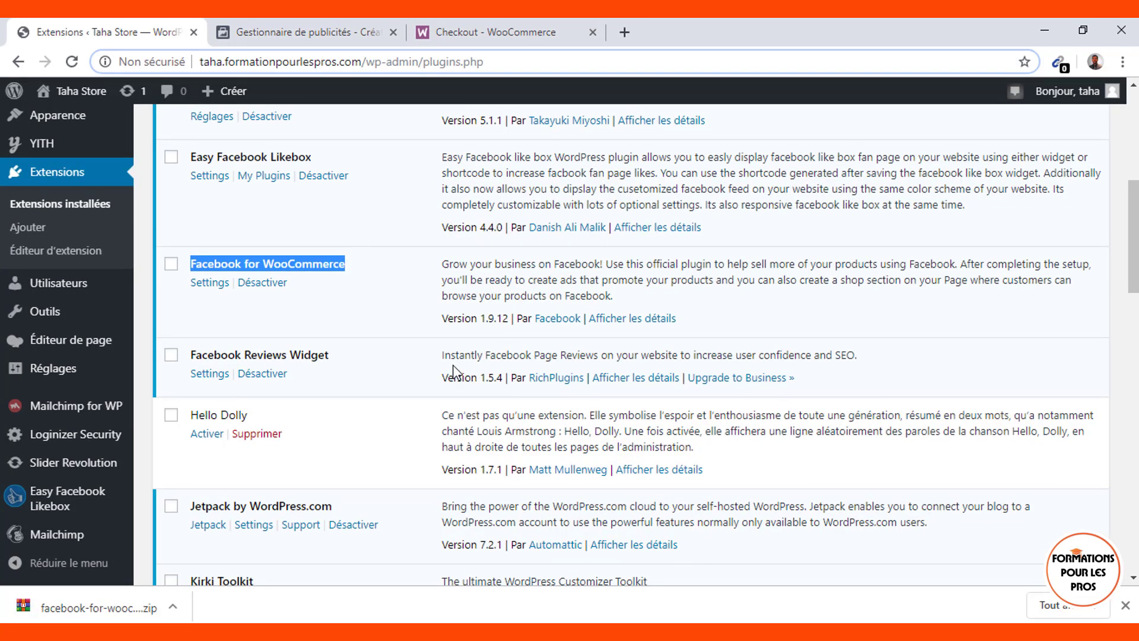
pyautogui.scroll(5, 415, 332)
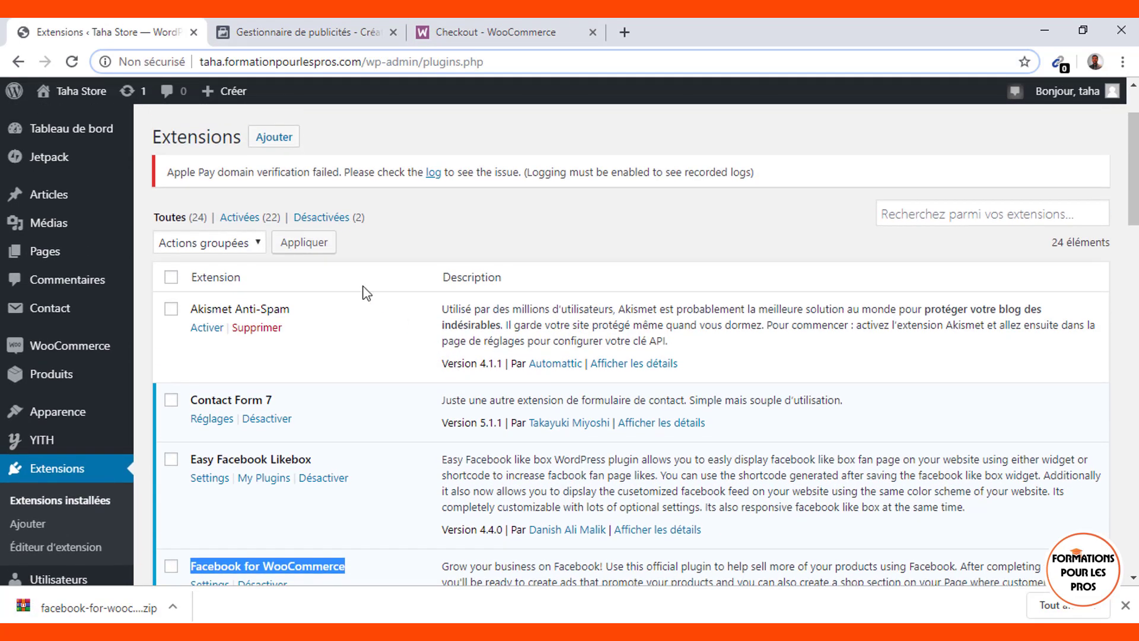
pyautogui.click(276, 142)
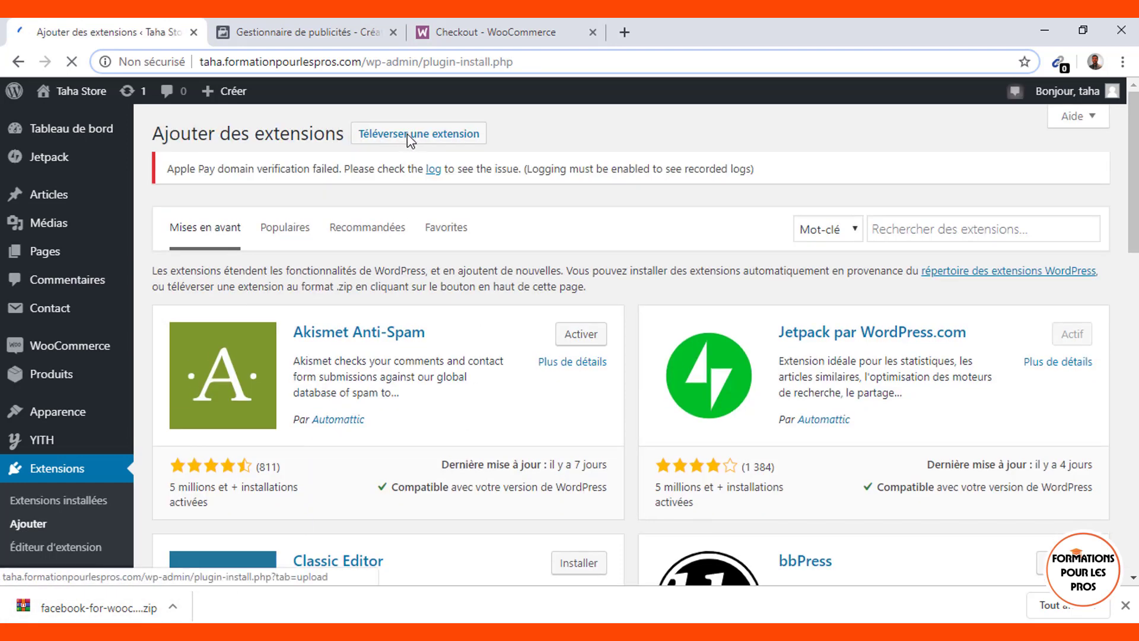
pyautogui.click(408, 141)
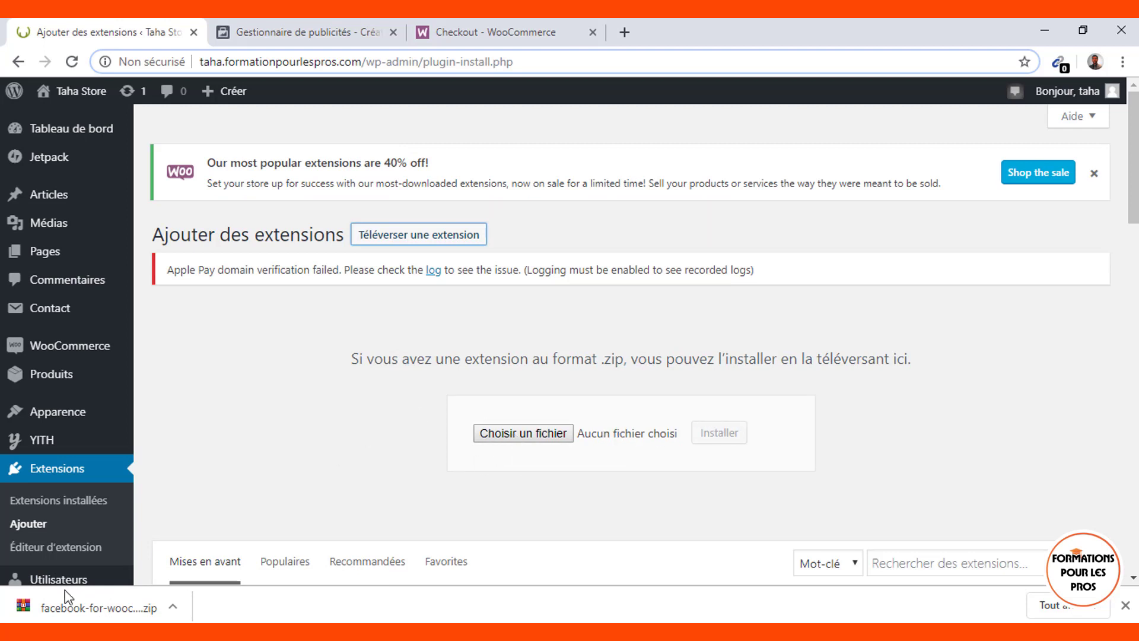
pyautogui.moveTo(77, 607); pyautogui.dragTo(501, 462)
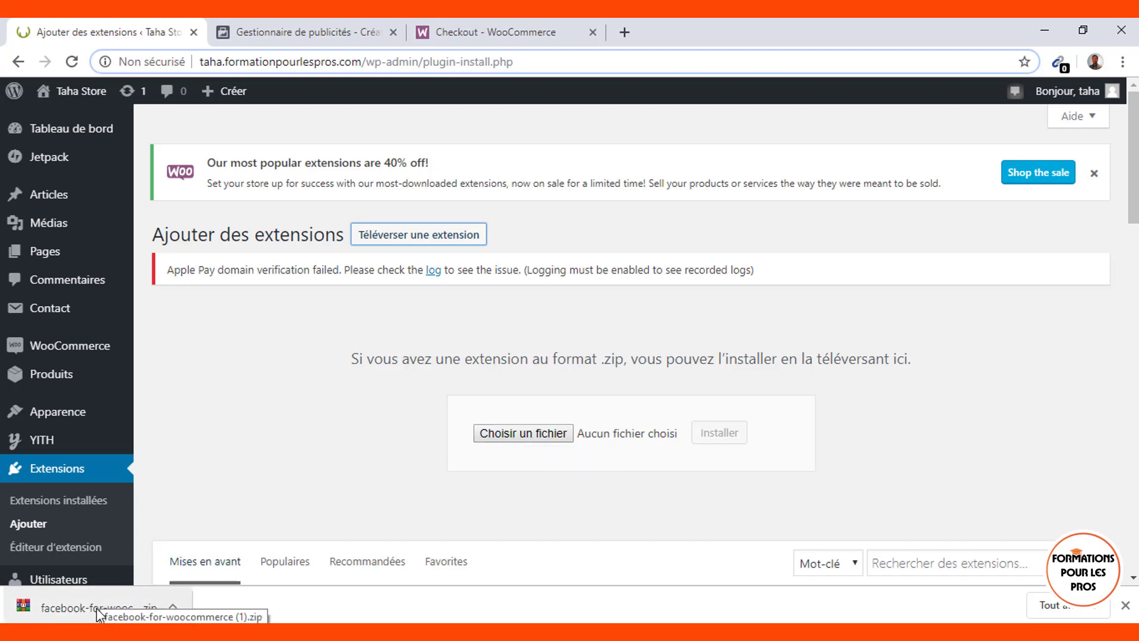
pyautogui.moveTo(96, 608); pyautogui.dragTo(536, 429)
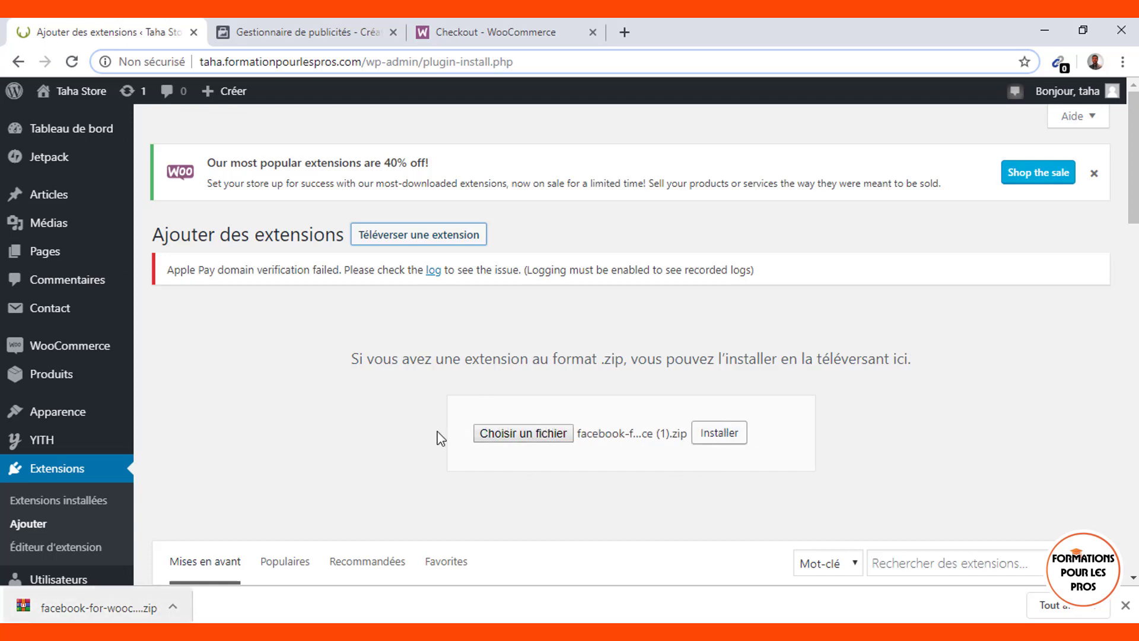
# Return to the installed WordPress extensions and open the settings of Facebook for WooCommerce.
pyautogui.scroll(-6, 339, 433)
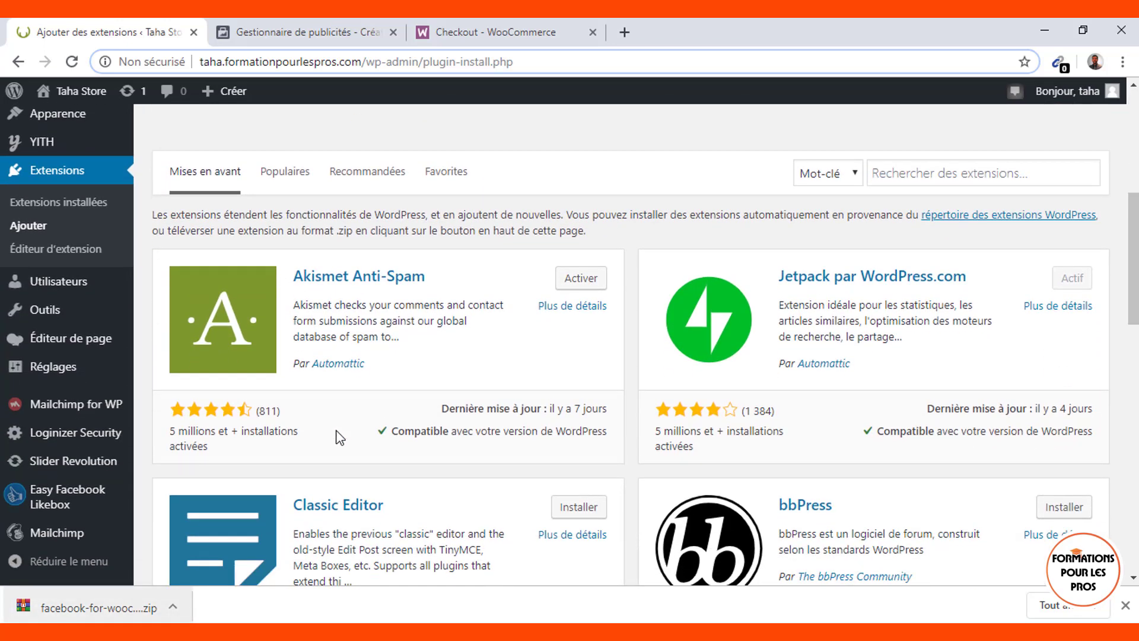
pyautogui.click(99, 207)
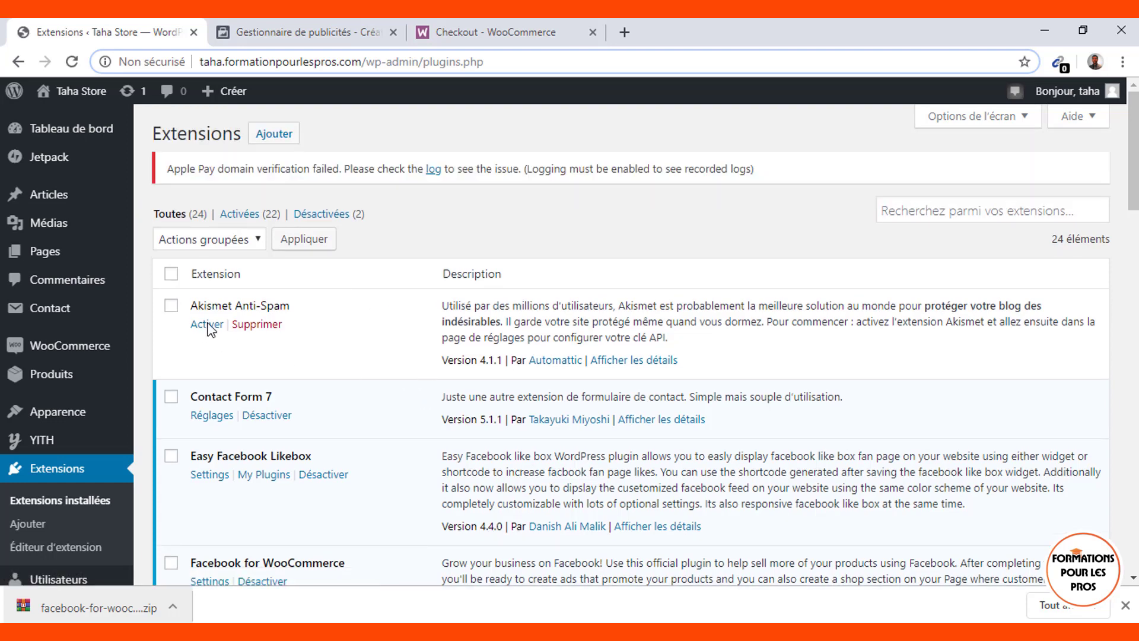
pyautogui.scroll(-5, 425, 425)
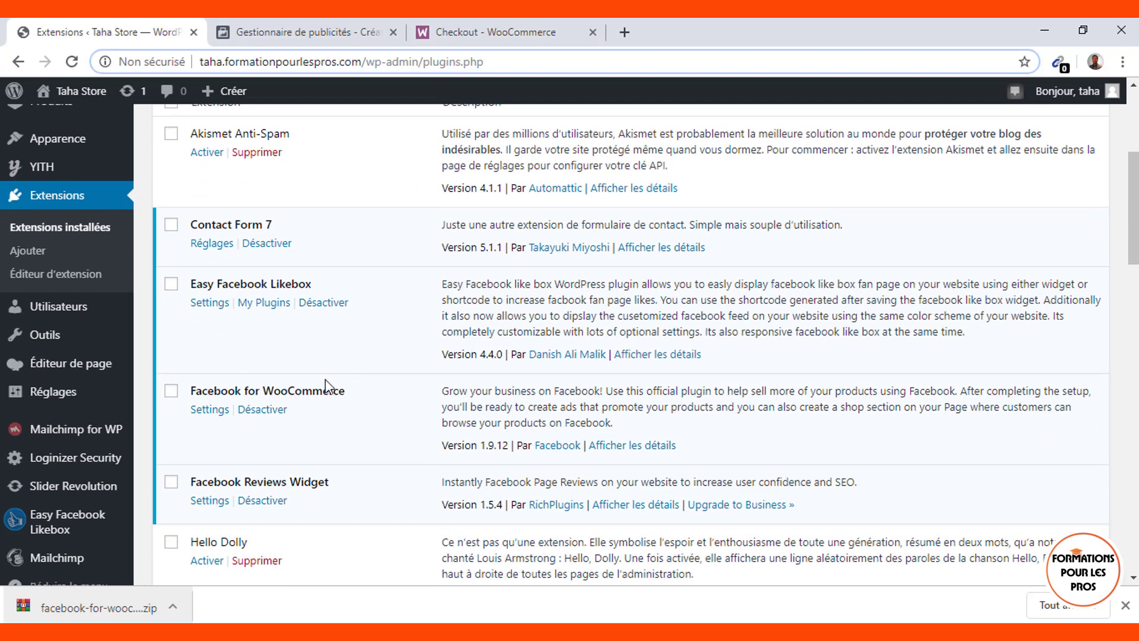
pyautogui.click(208, 410)
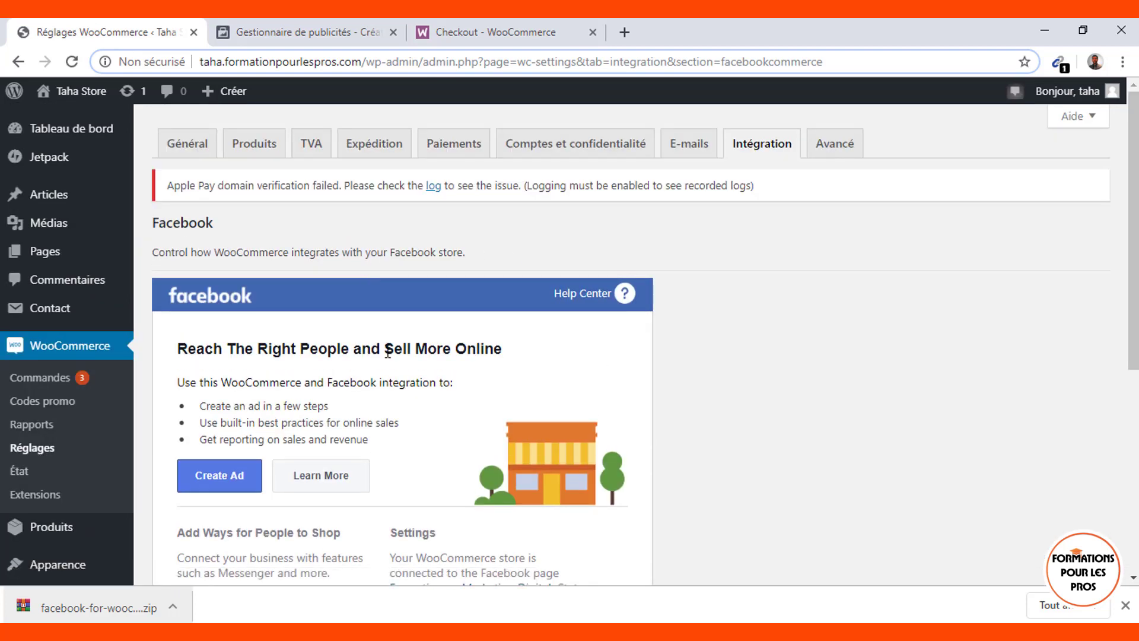
# Open the management window for the store's Facebook connection and show its Page Facebook section.
pyautogui.scroll(-2, 387, 352)
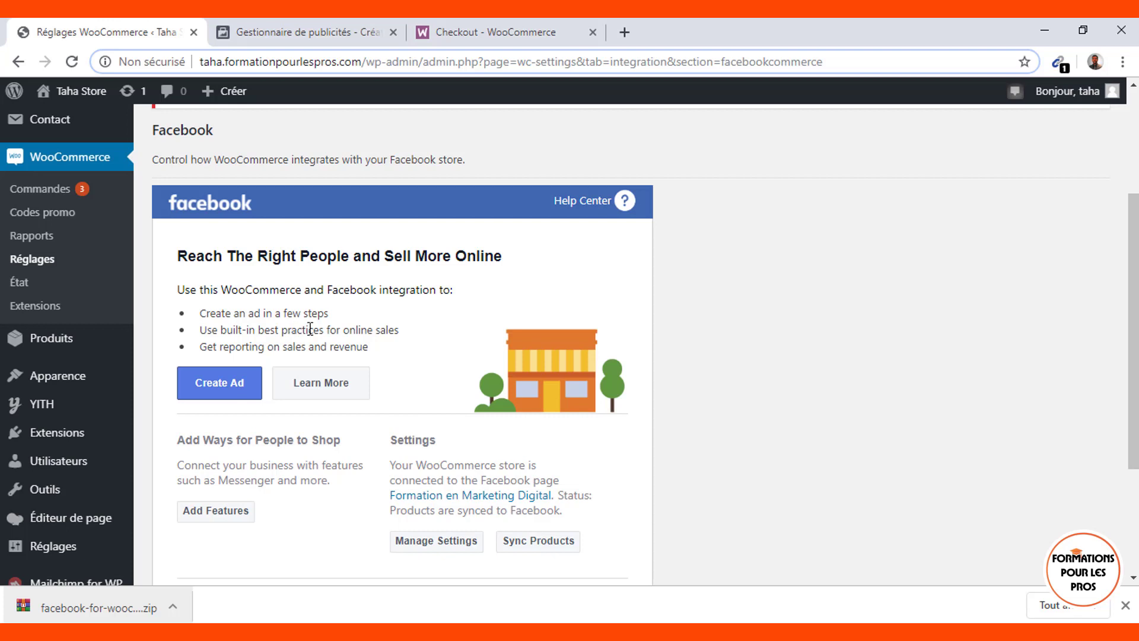
pyautogui.click(438, 541)
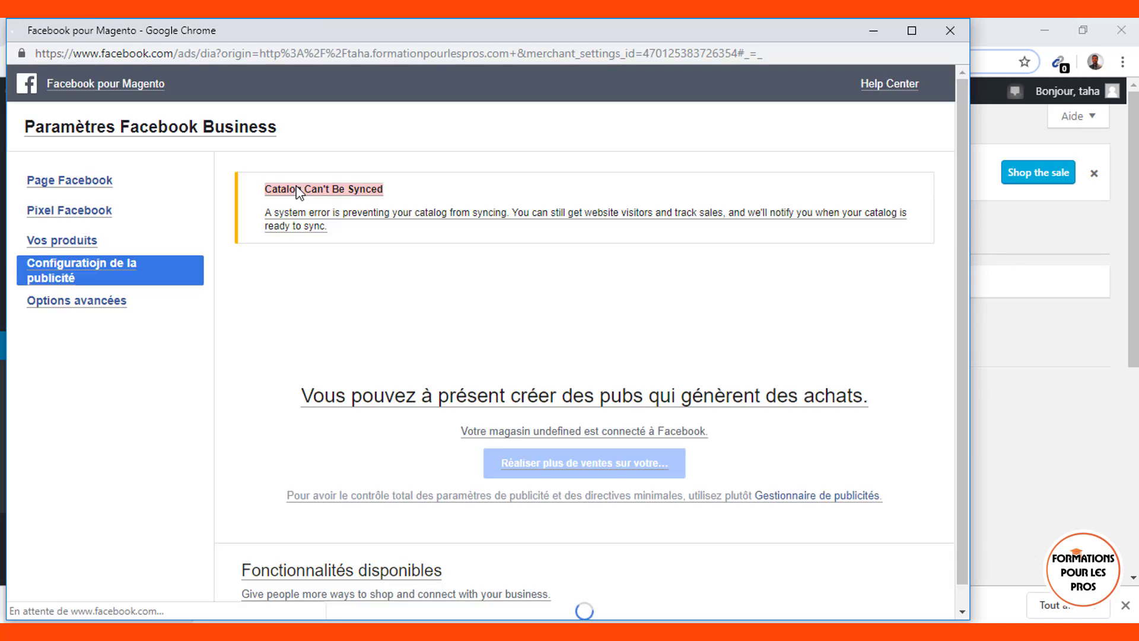
pyautogui.click(59, 181)
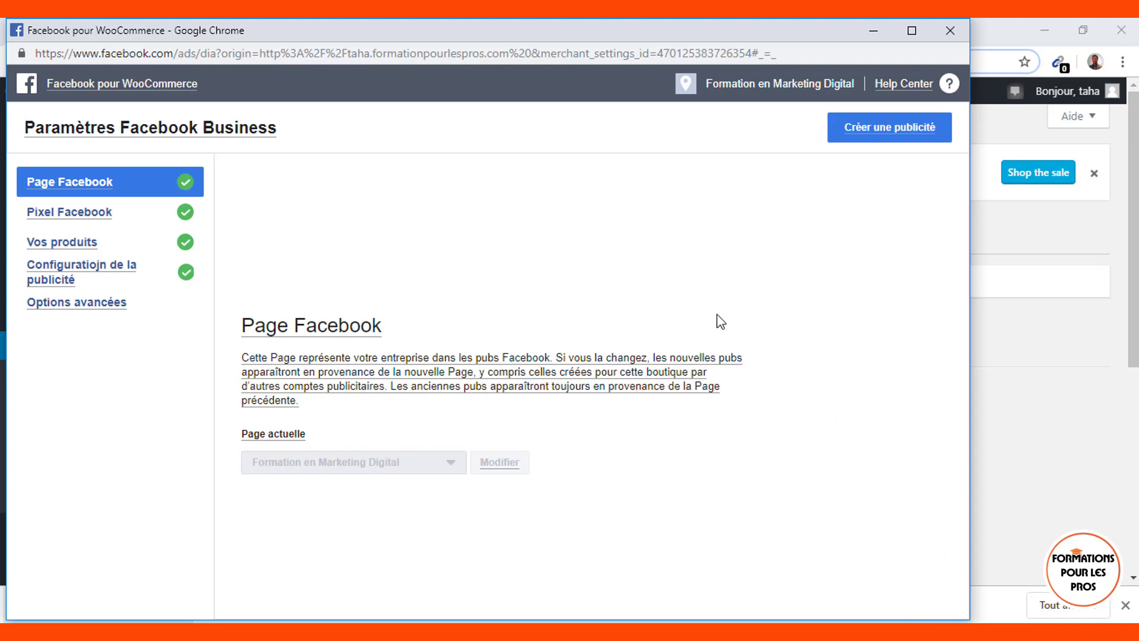
pyautogui.hotkey('ctrl', '-')
pyautogui.hotkey('ctrl', '-')
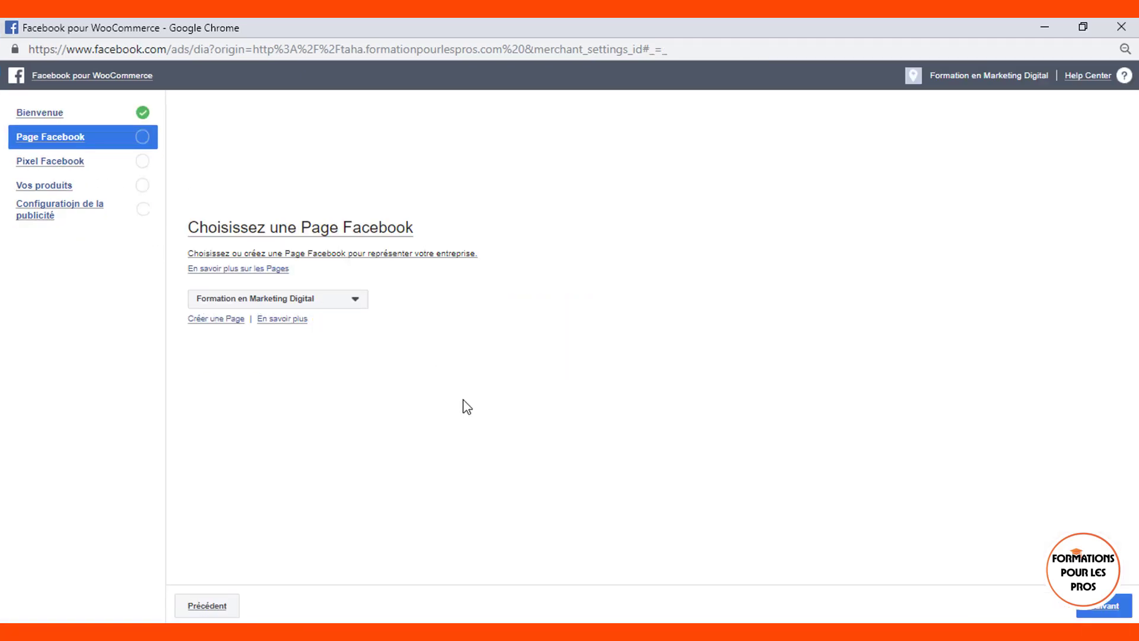
# Accept Formation en Marketing Digital as the Facebook page and Pixel de Centre FPP with advanced matching as the pixel.
pyautogui.click(1099, 606)
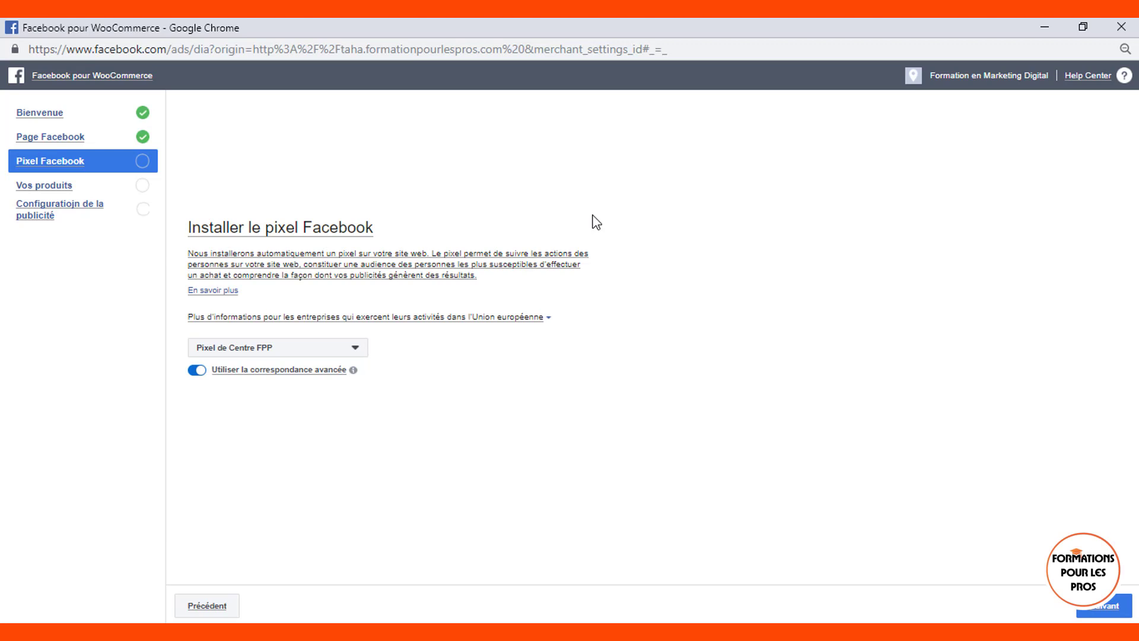
pyautogui.click(243, 355)
pyautogui.click(243, 355)
pyautogui.click(1086, 612)
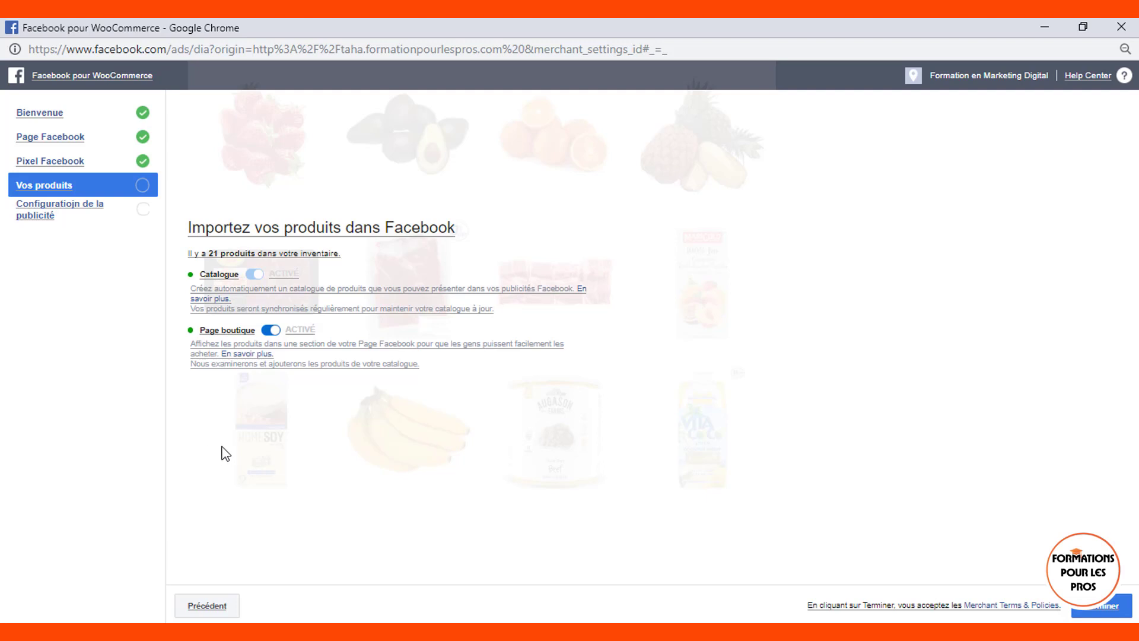
# Complete the product import into Facebook with the catalogue and shop page enabled, and continue past the completion dialog.
pyautogui.doubleClick(105, 50)
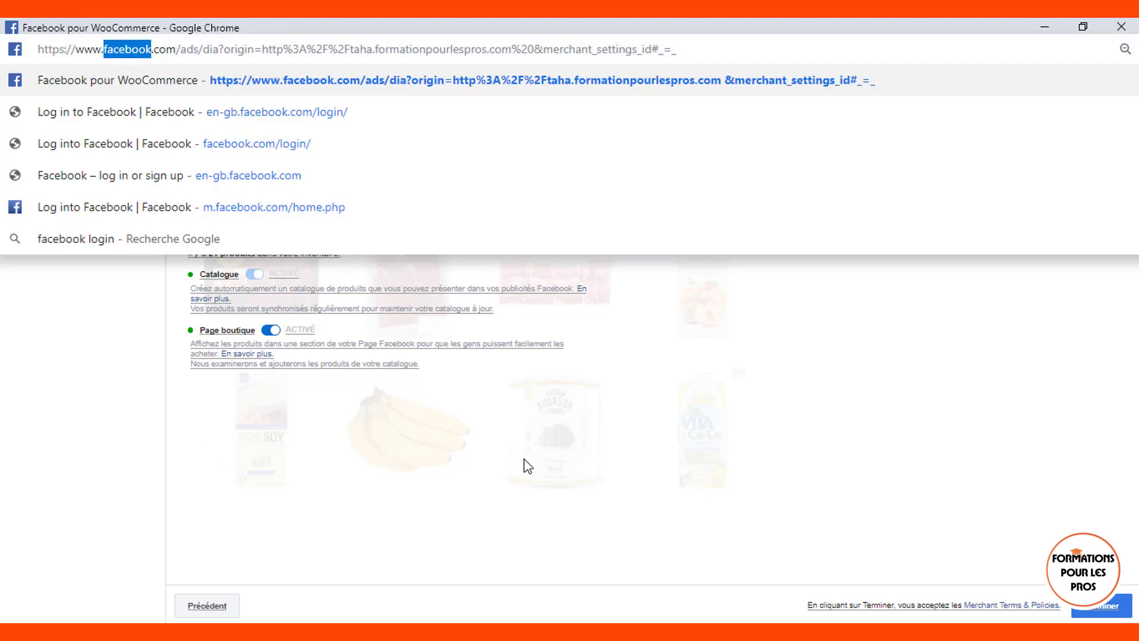
pyautogui.click(525, 457)
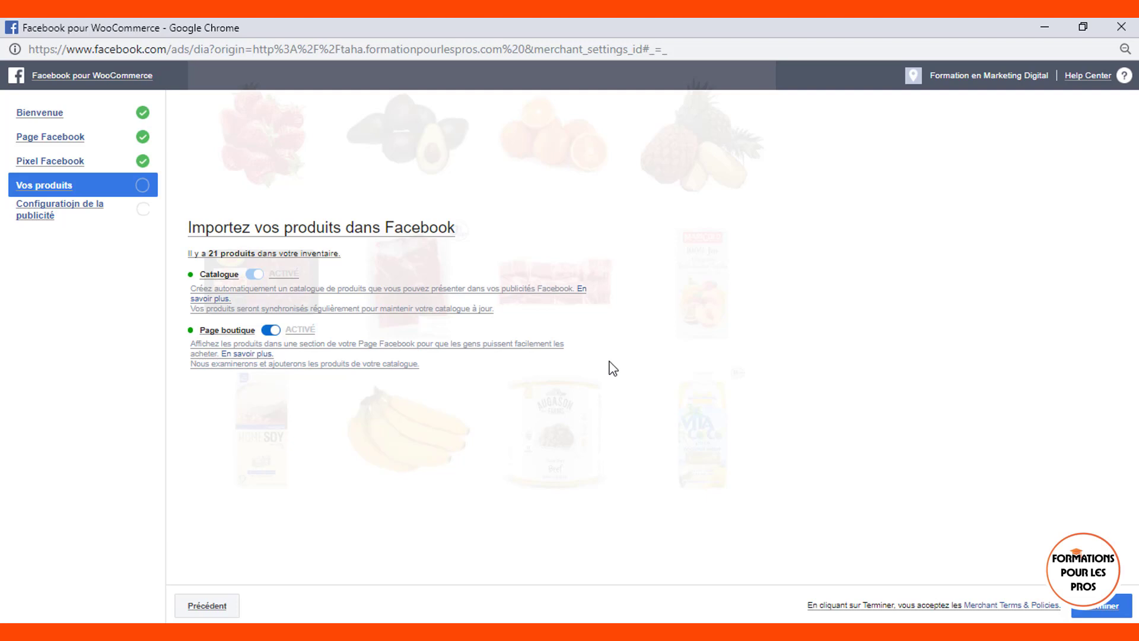
pyautogui.click(1106, 605)
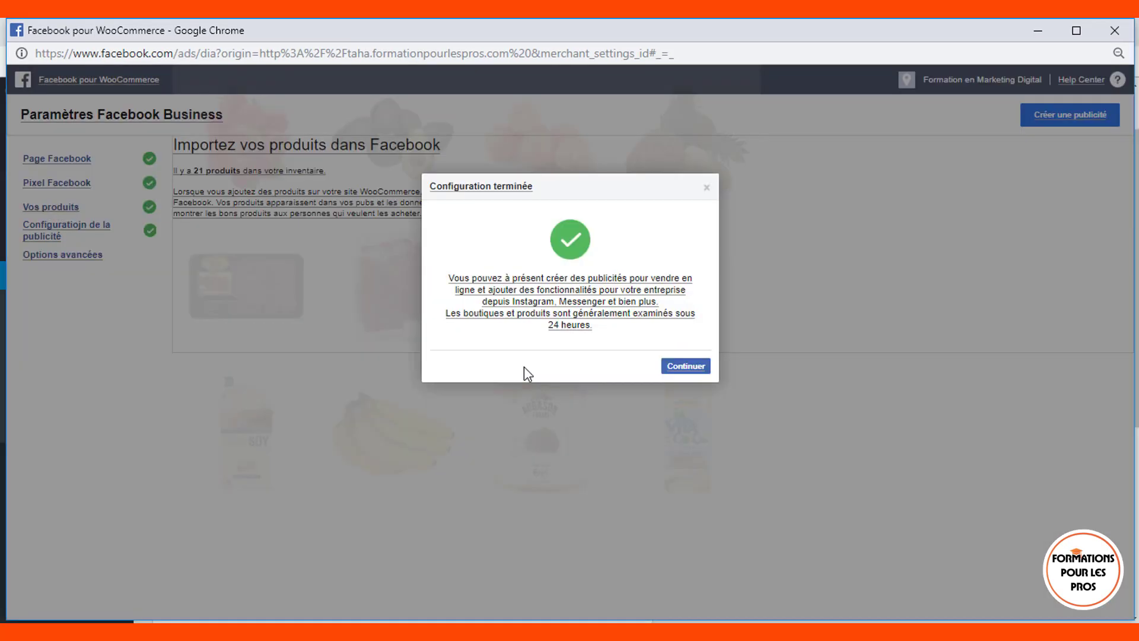
pyautogui.doubleClick(691, 367)
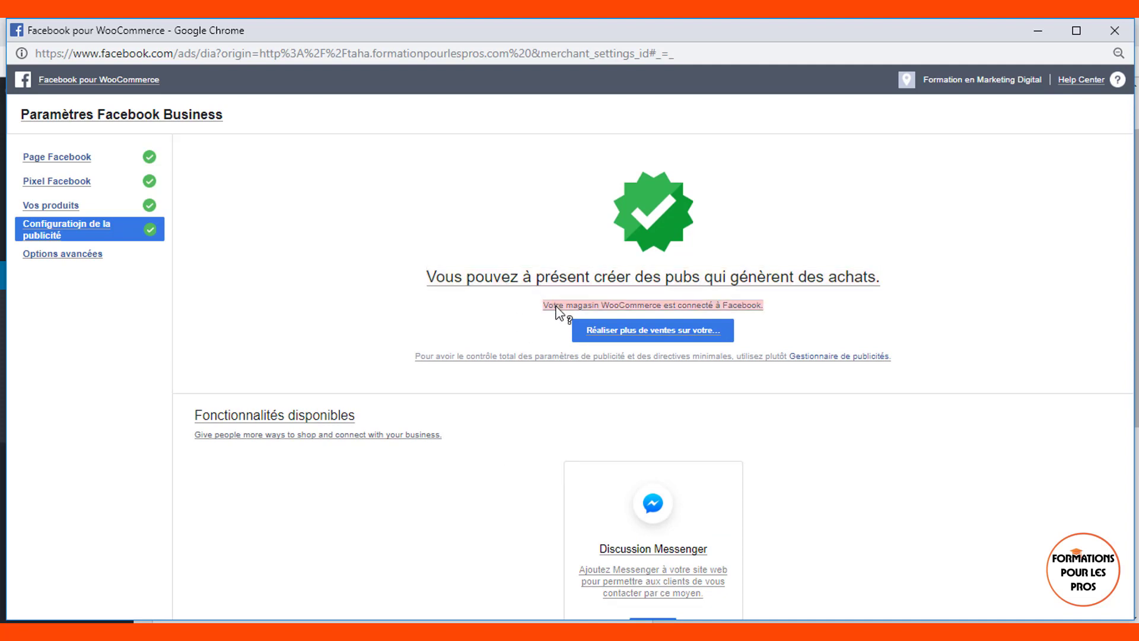
# Switch to the Formation en Marketing Digital page in the main browser window, check its Boutique section and dismiss the hint.
pyautogui.moveTo(389, 631)
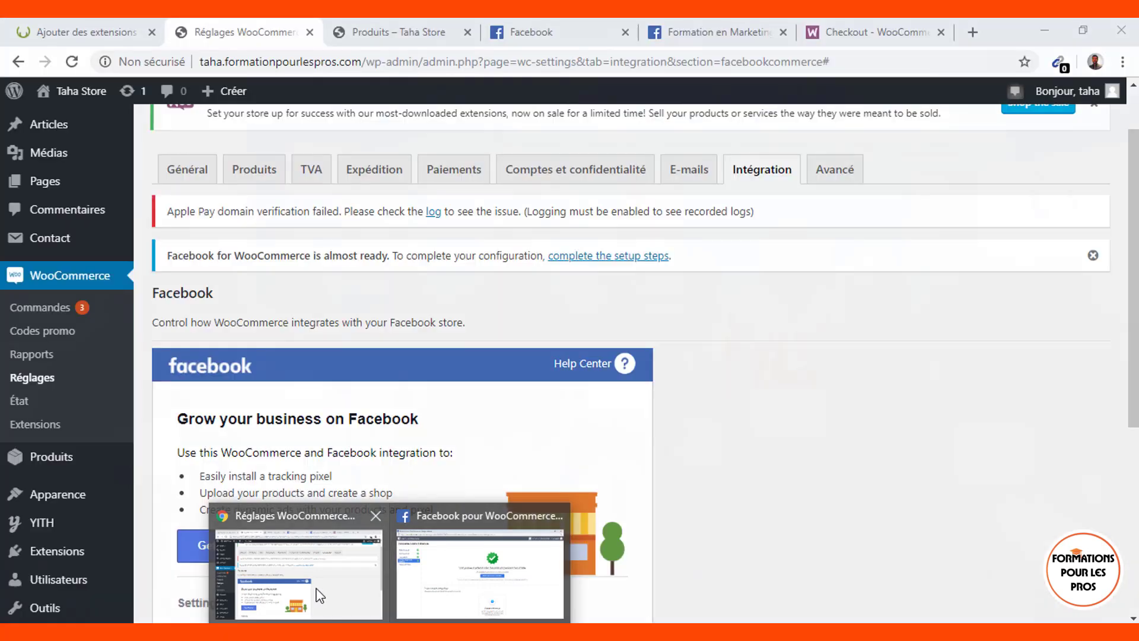
pyautogui.click(320, 595)
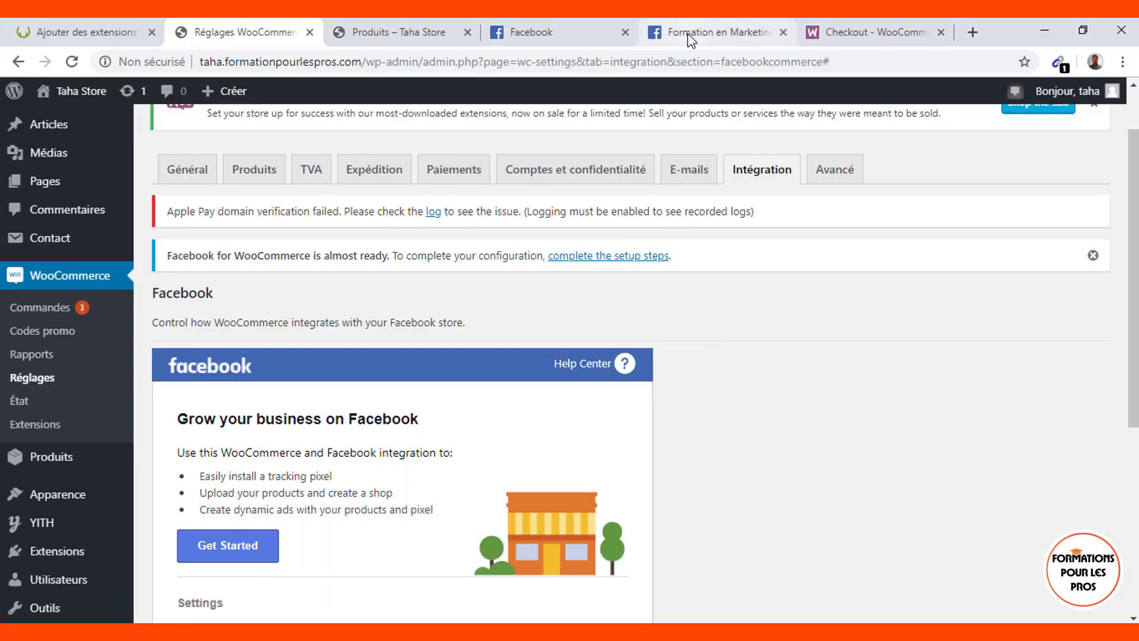
pyautogui.click(688, 33)
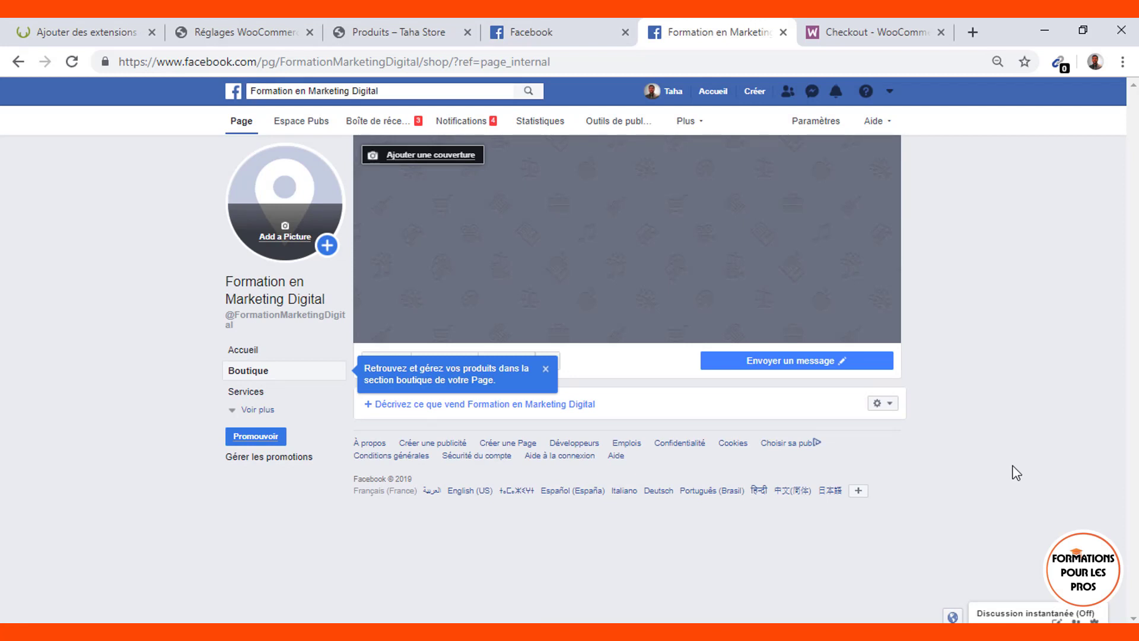
pyautogui.click(546, 368)
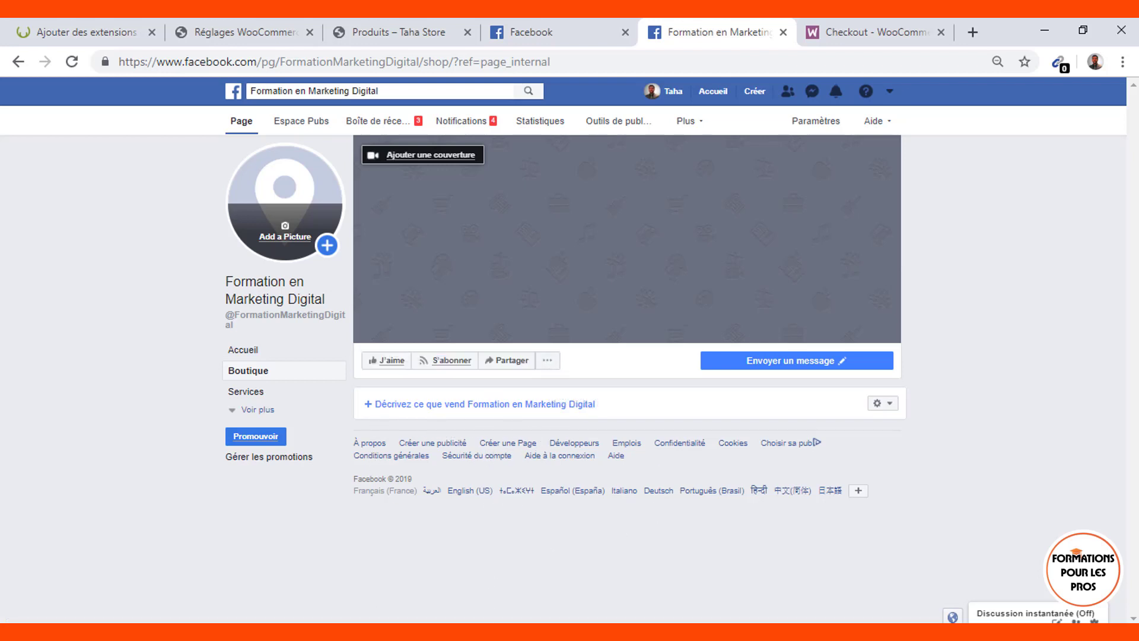
# Return to the Facebook pour WooCommerce window and start adding the Discussion Messenger plugin to the website.
pyautogui.moveTo(421, 606)
pyautogui.click(471, 578)
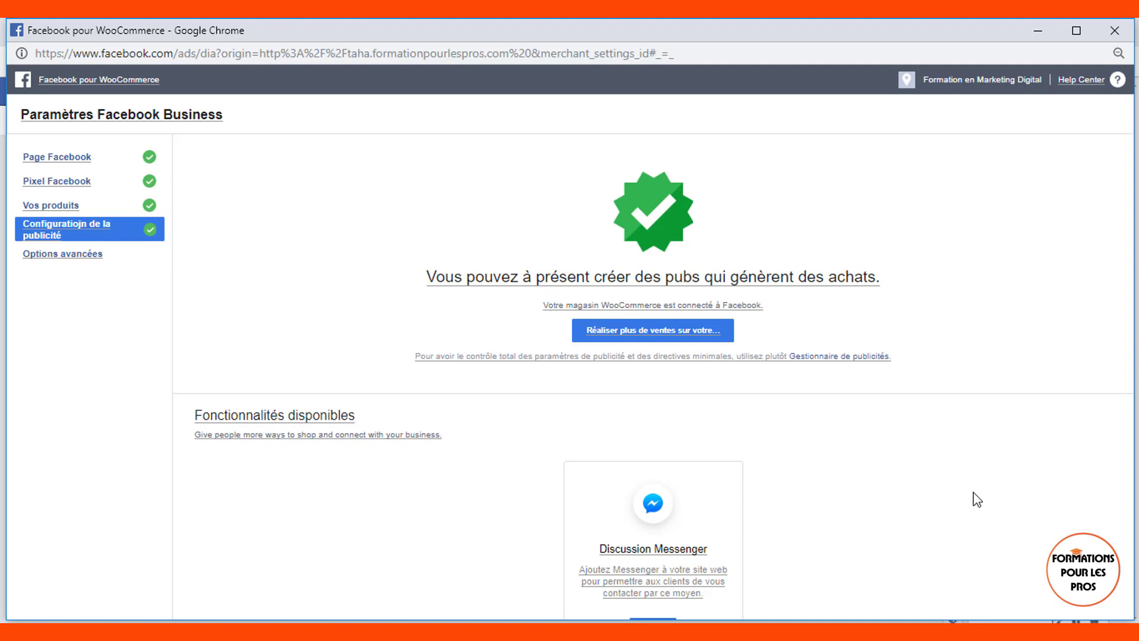
pyautogui.hotkey('ctrl', '-')
pyautogui.hotkey('ctrl', '-')
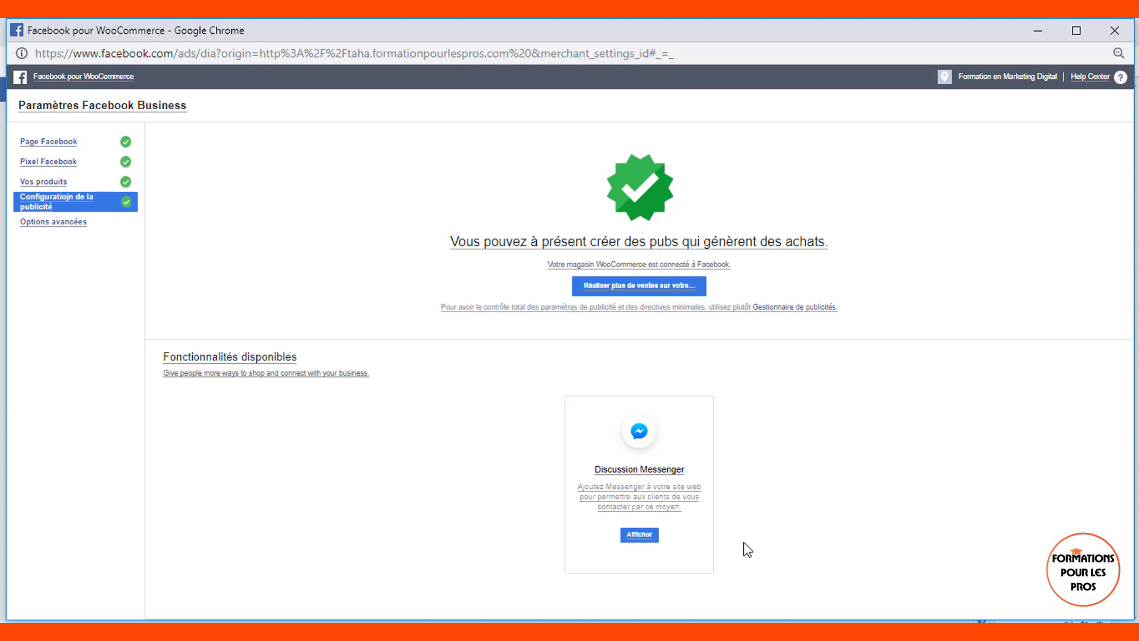
pyautogui.click(644, 535)
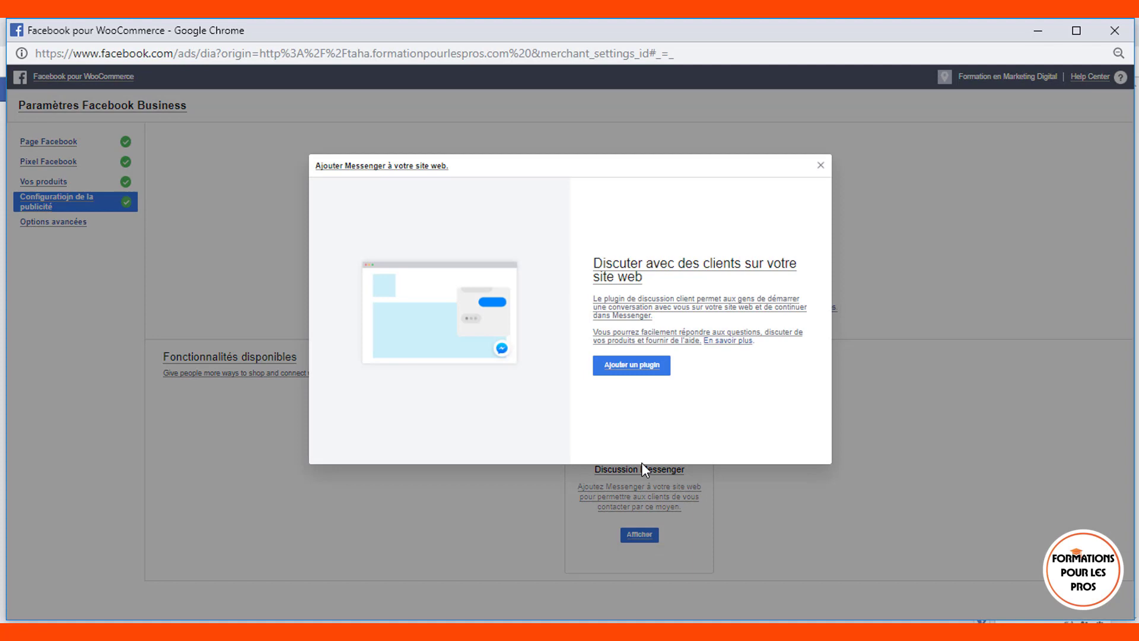
pyautogui.click(638, 370)
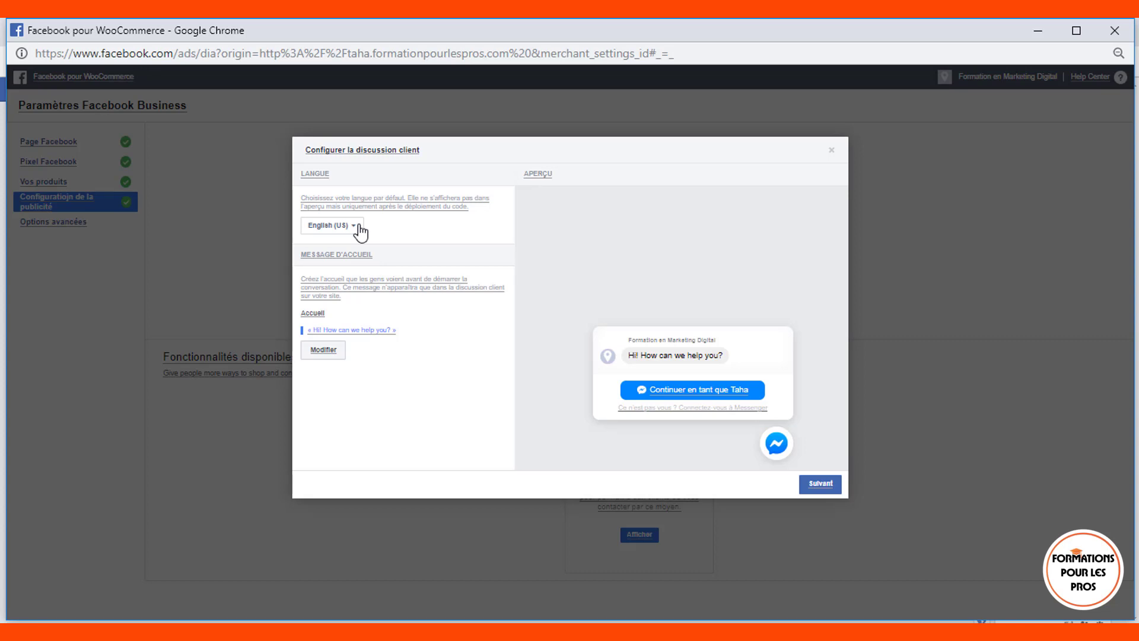
# Set the default language of the customer chat to Français (France).
pyautogui.hotkey('ctrl', '0')
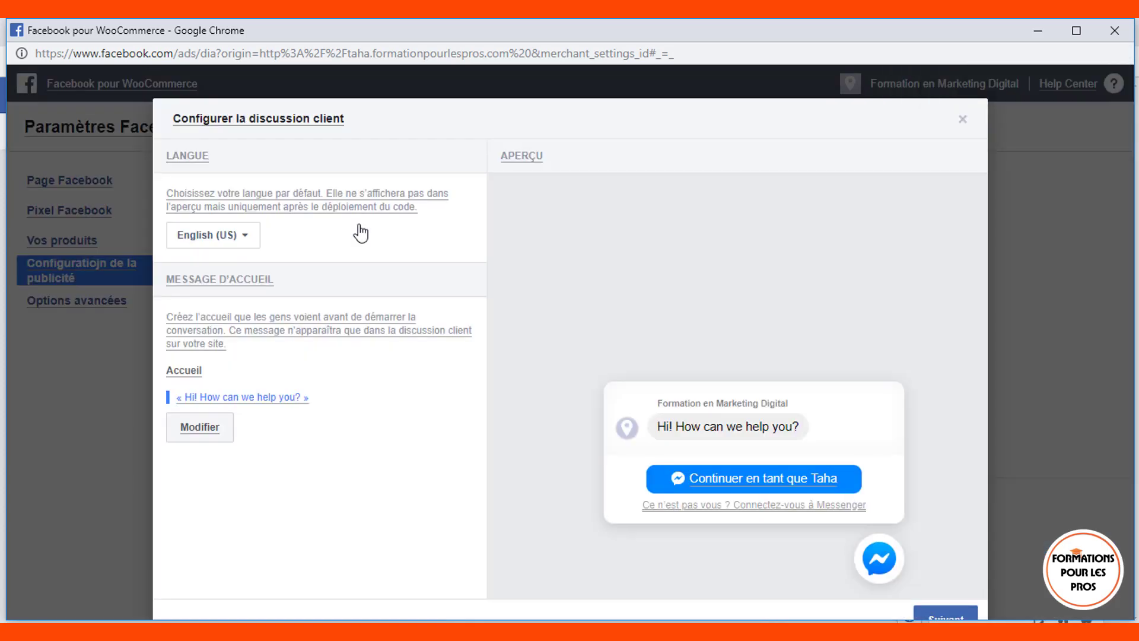
pyautogui.click(241, 244)
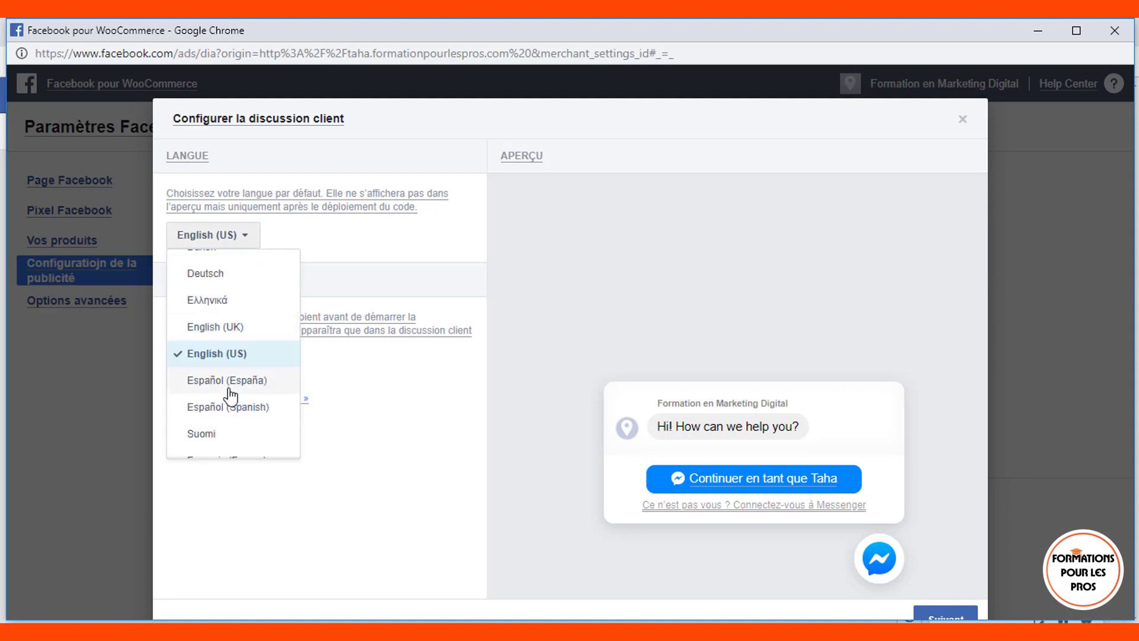
pyautogui.scroll(-3, 229, 394)
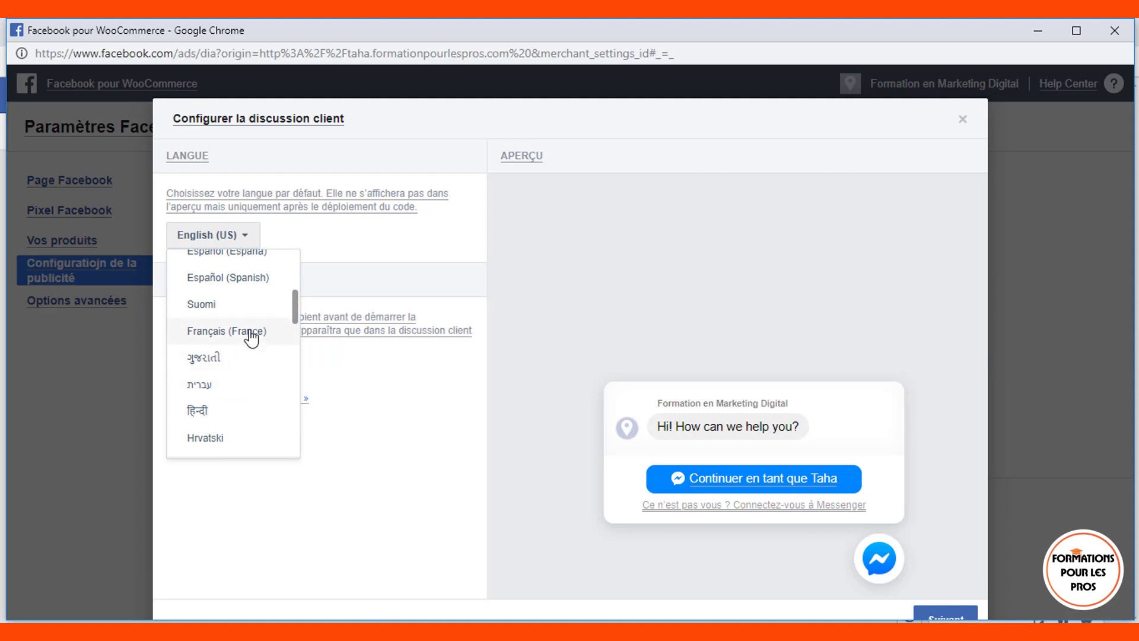
pyautogui.click(249, 332)
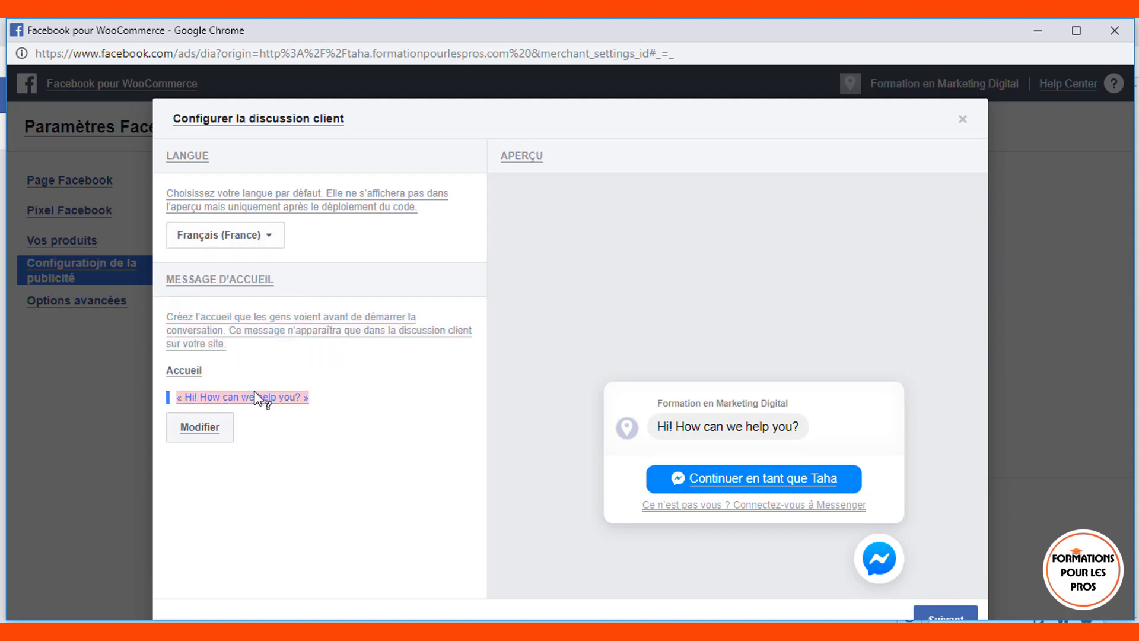
# Replace the chat's welcome message with "Salut, comment puis-je vous aider?" and save it.
pyautogui.click(201, 429)
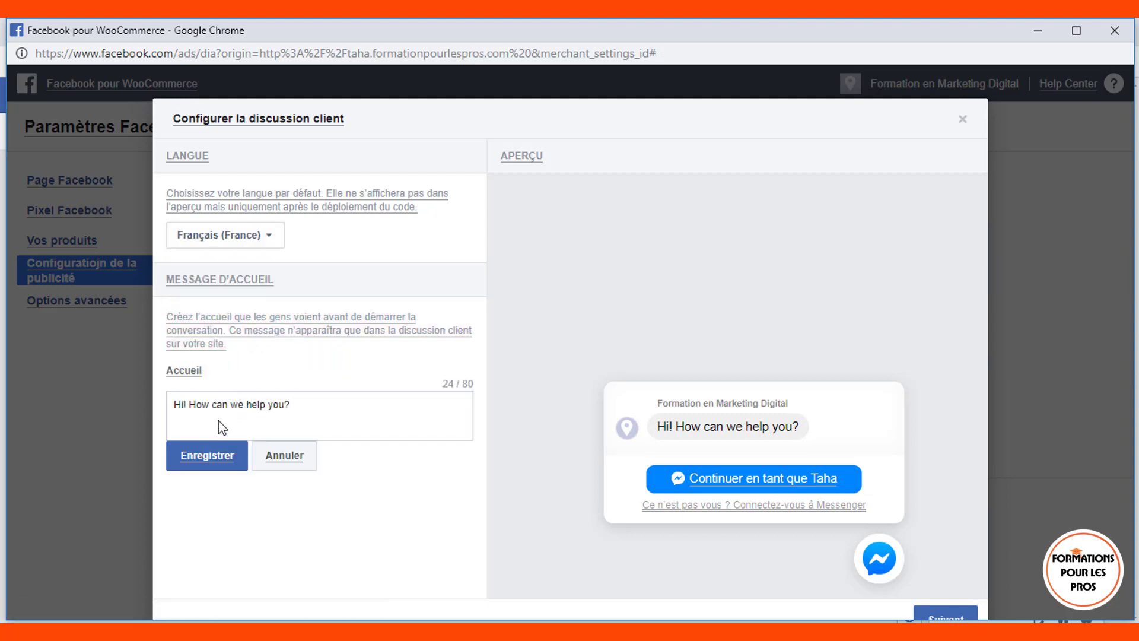
pyautogui.tripleClick(266, 404)
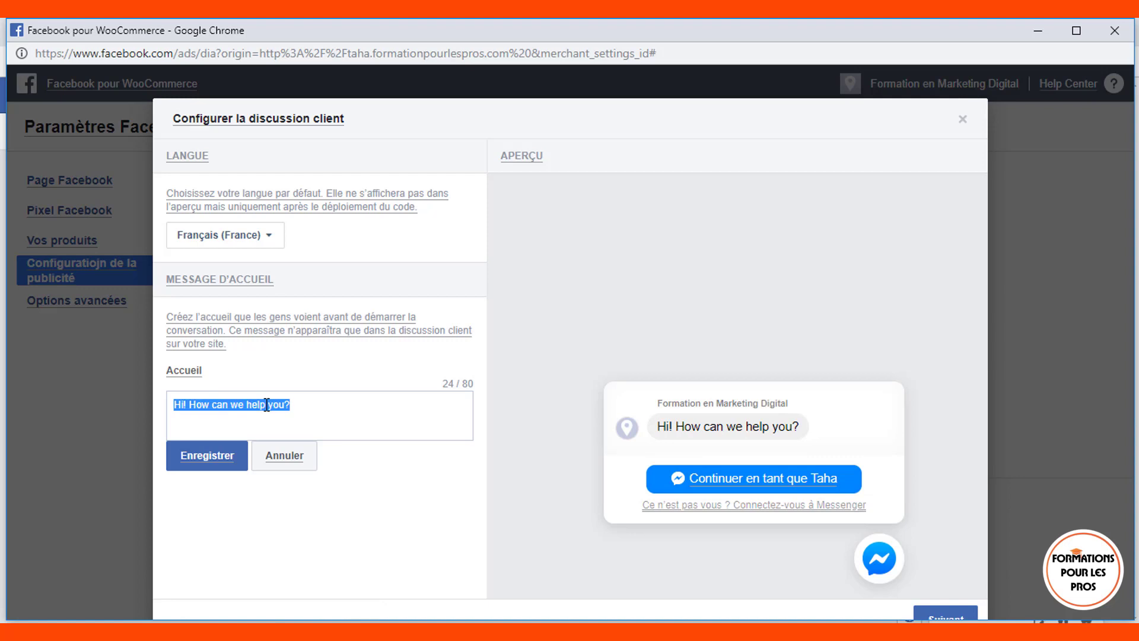
pyautogui.write('Bonjo')
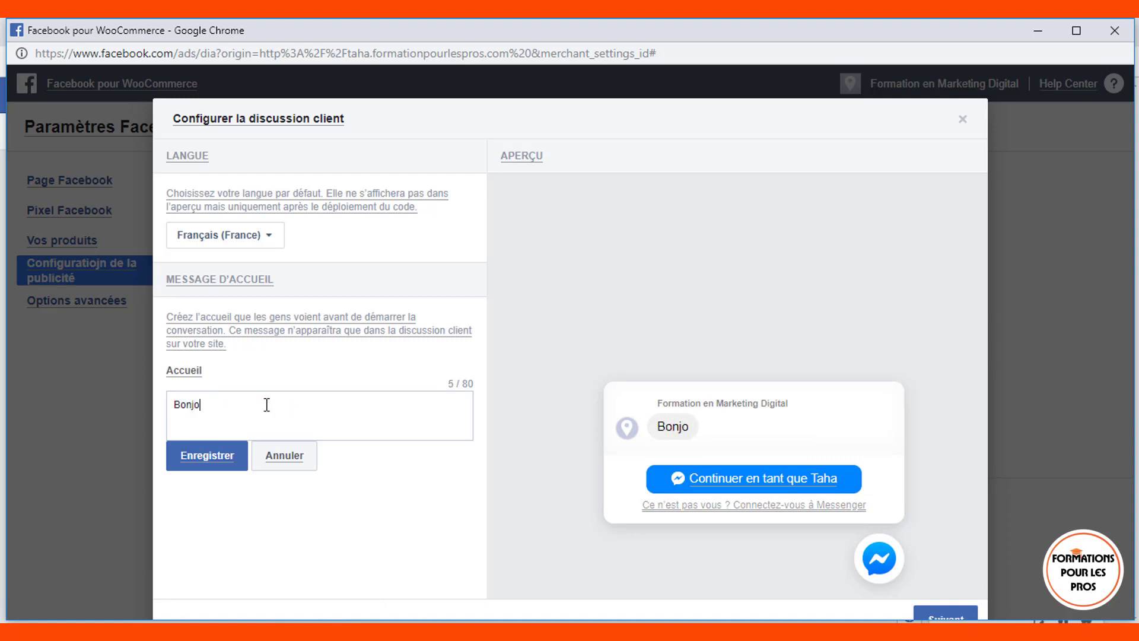
pyautogui.write('u')
pyautogui.tripleClick(266, 405)
pyautogui.write('Sa')
pyautogui.press('BackSpace')
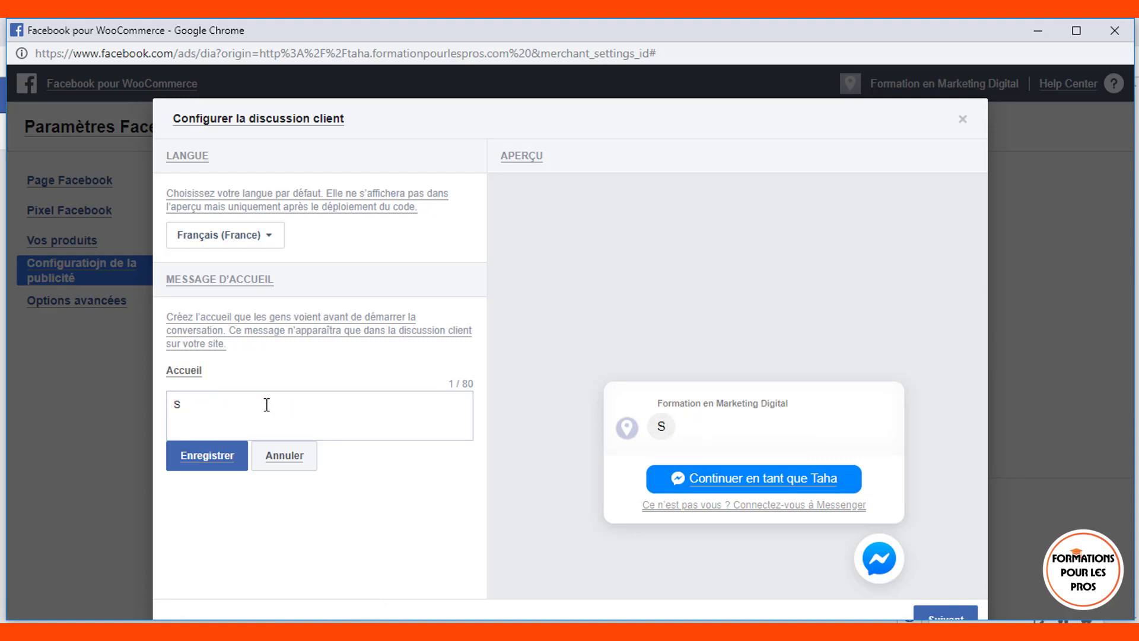
pyautogui.write('alut, ')
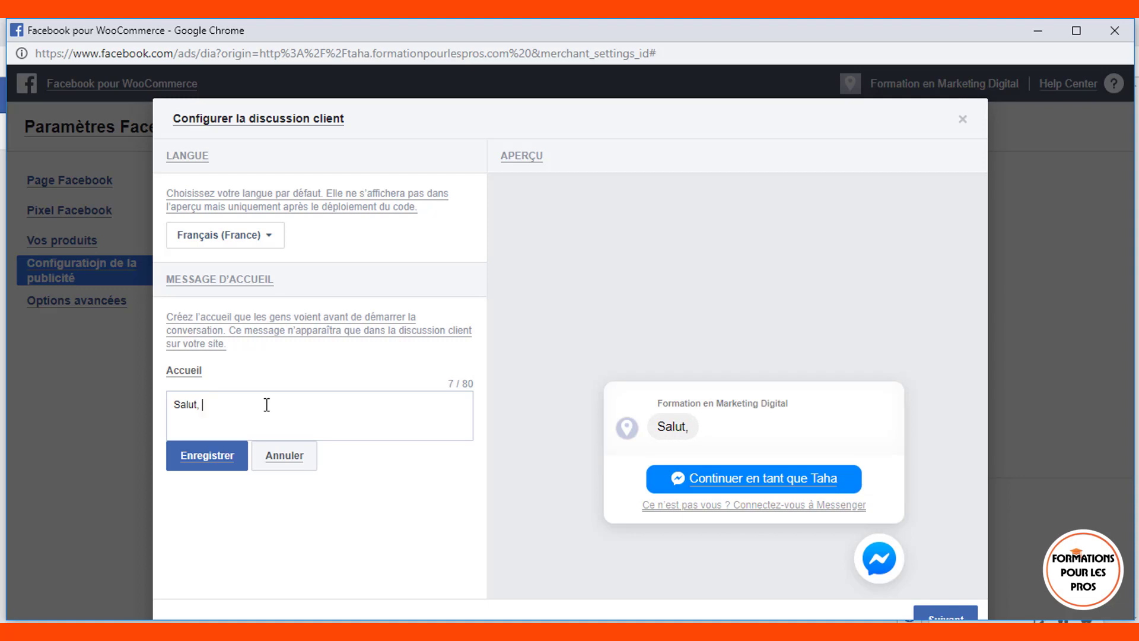
pyautogui.write('comment pu')
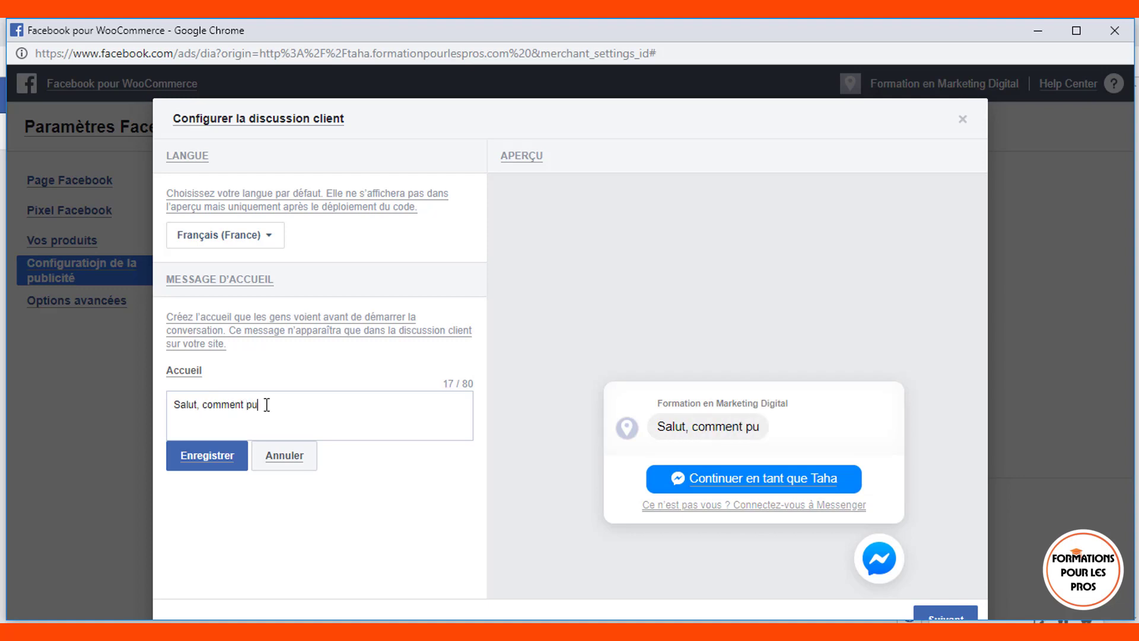
pyautogui.write('is -je vous aider?')
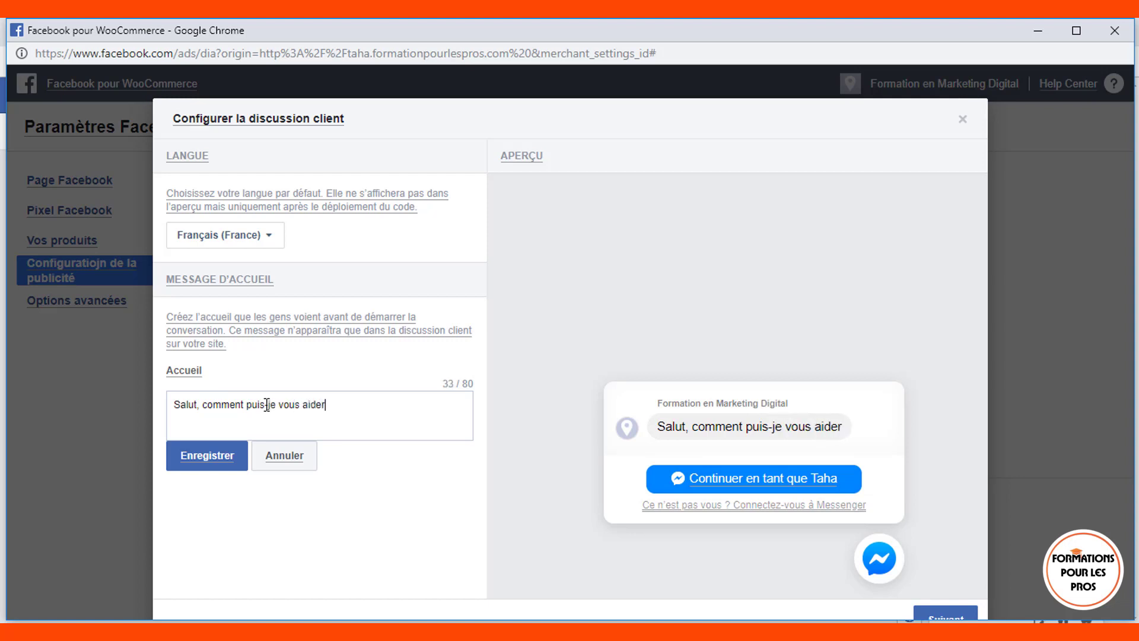
pyautogui.click(220, 455)
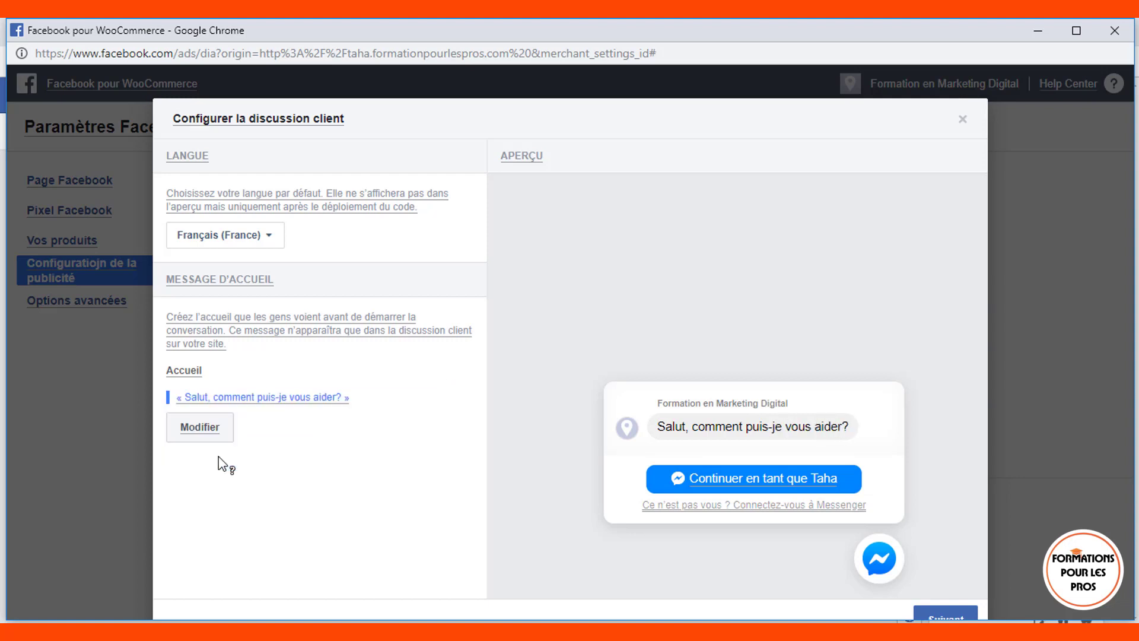
# Finish the customer chat setup, keeping custom colours on with #0084ff.
pyautogui.tripleClick(762, 478)
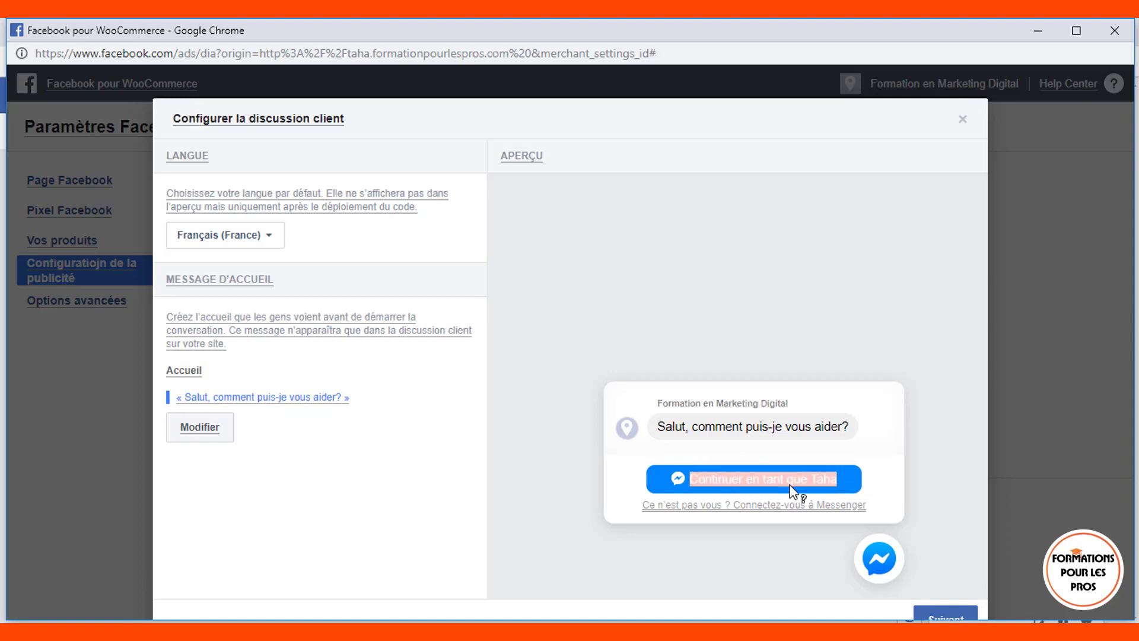
pyautogui.click(761, 475)
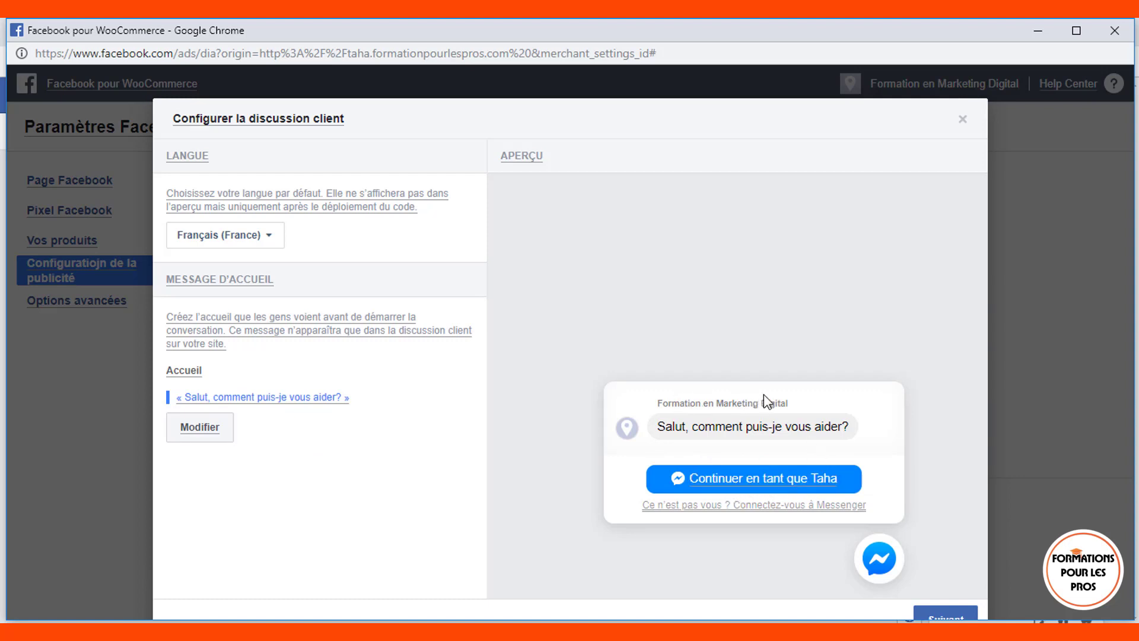
pyautogui.click(944, 616)
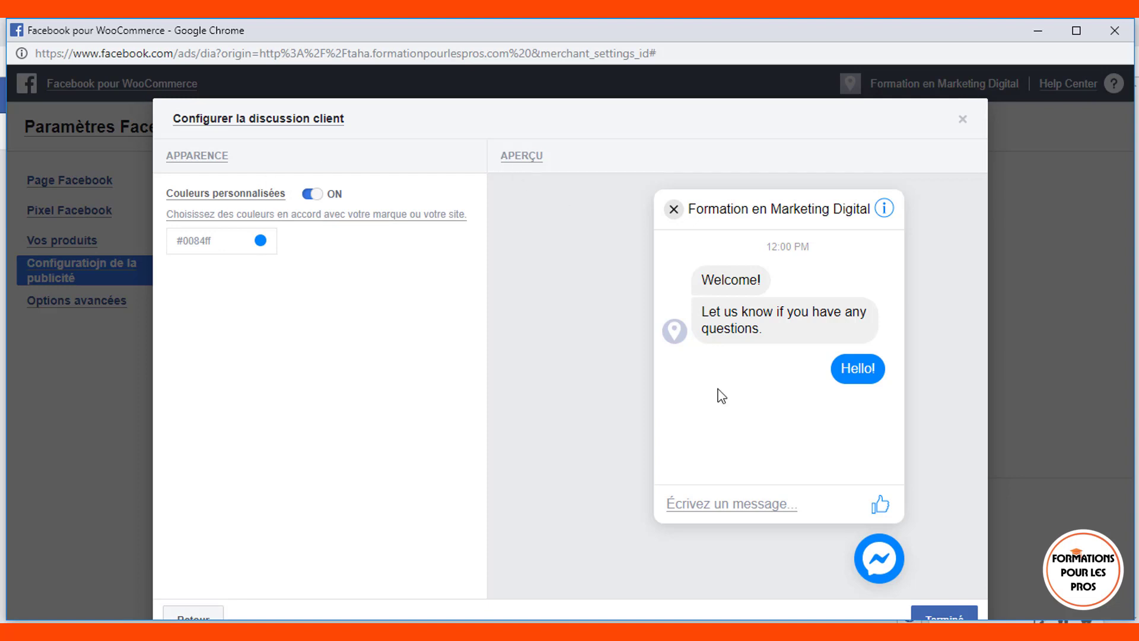
pyautogui.click(947, 617)
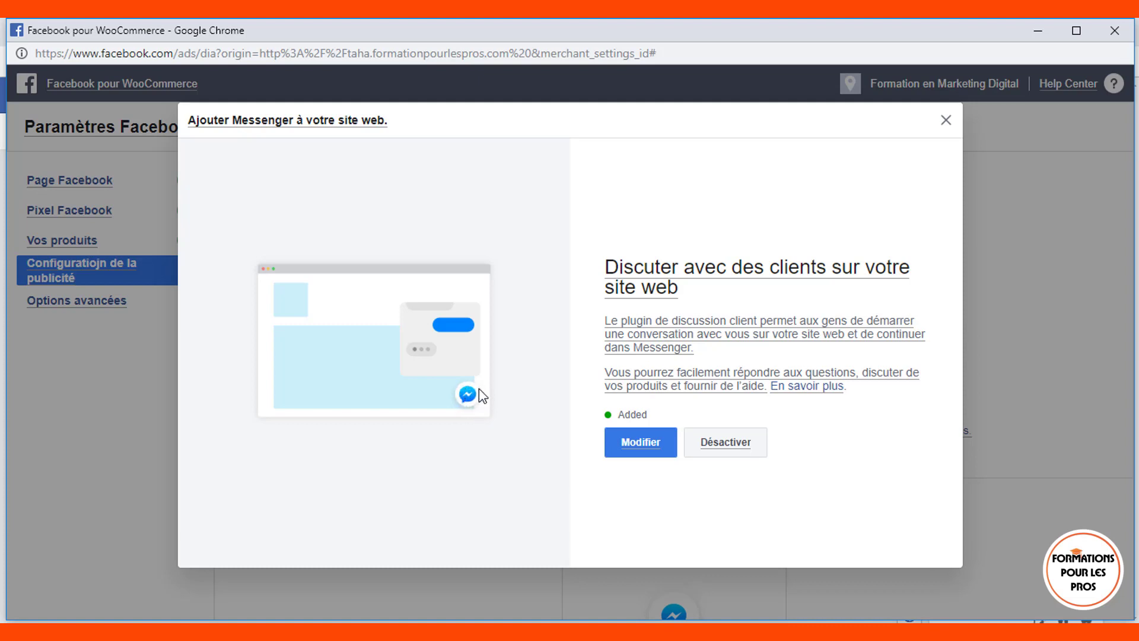
# Reopen the Messenger chat configuration to review it, and close both Messenger dialogs without making changes.
pyautogui.doubleClick(646, 449)
pyautogui.click(642, 440)
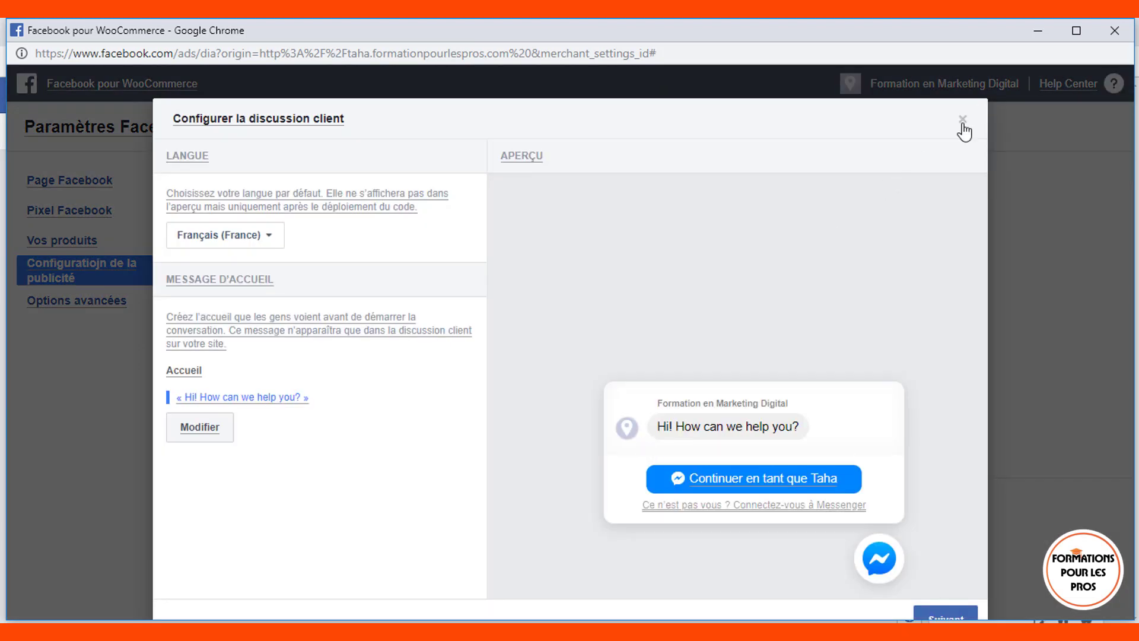
pyautogui.click(962, 122)
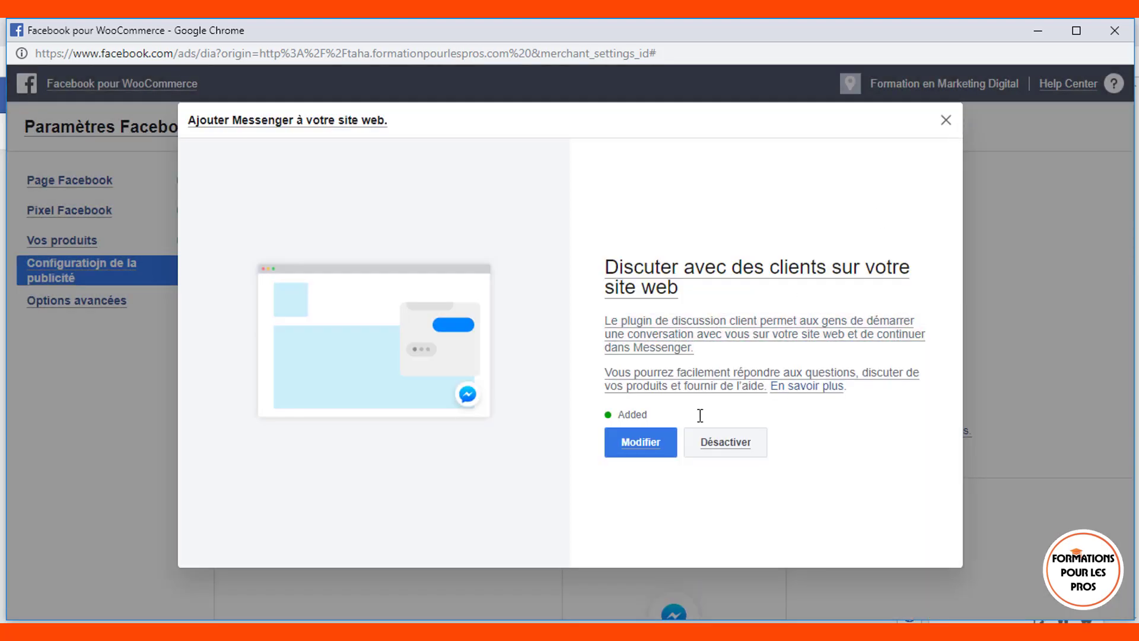
pyautogui.click(946, 122)
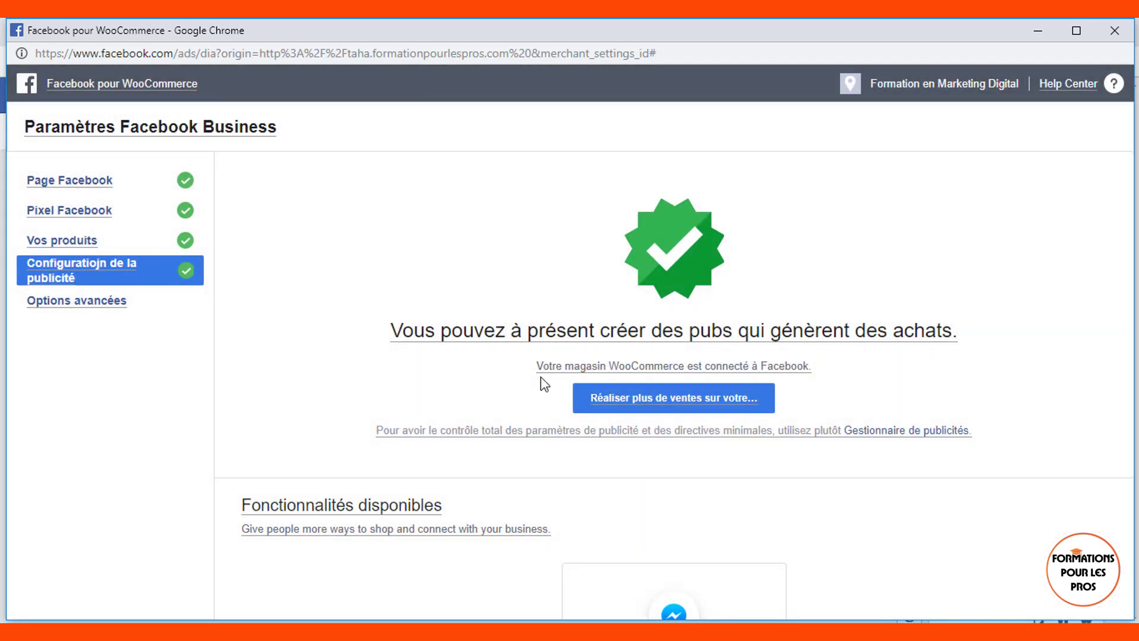
# Review the connection summary in the advanced options and view the products linked to the Facebook catalogue.
pyautogui.click(92, 302)
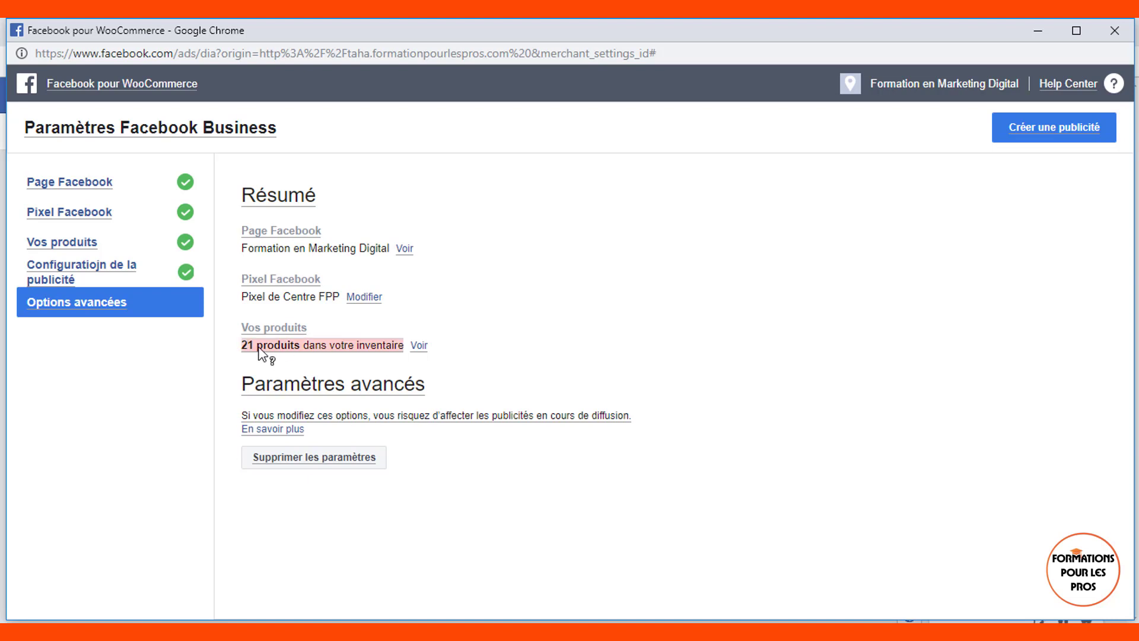
pyautogui.click(419, 345)
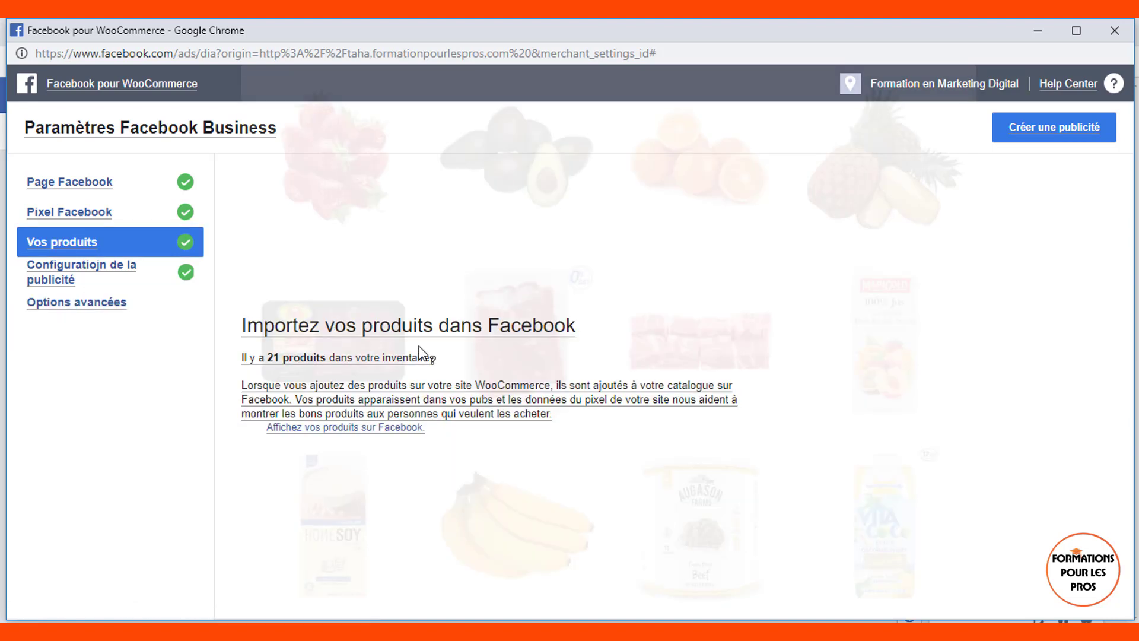
# Close the translation suggestion popup, and open and browse the store's imported products in the Facebook catalogue manager.
pyautogui.rightClick(419, 347)
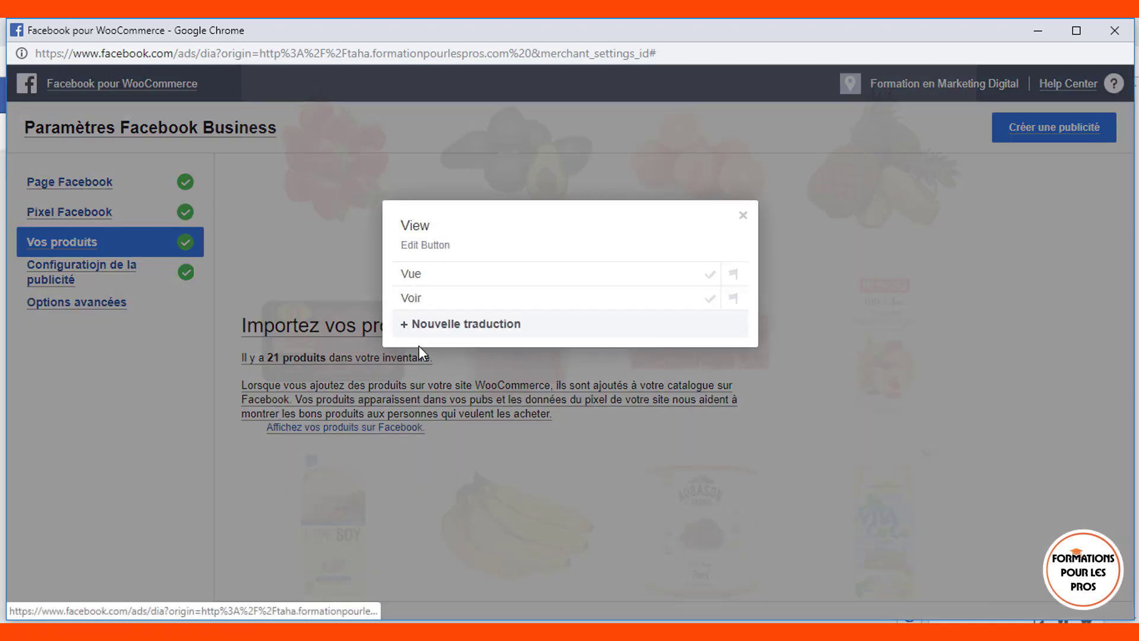
pyautogui.click(743, 213)
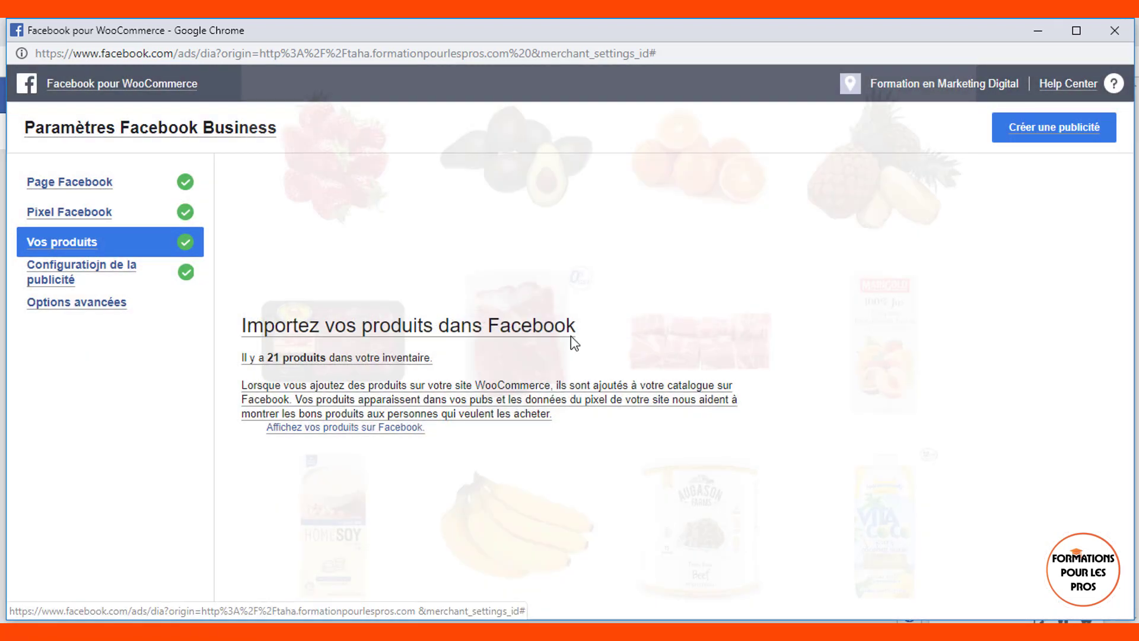
pyautogui.click(374, 438)
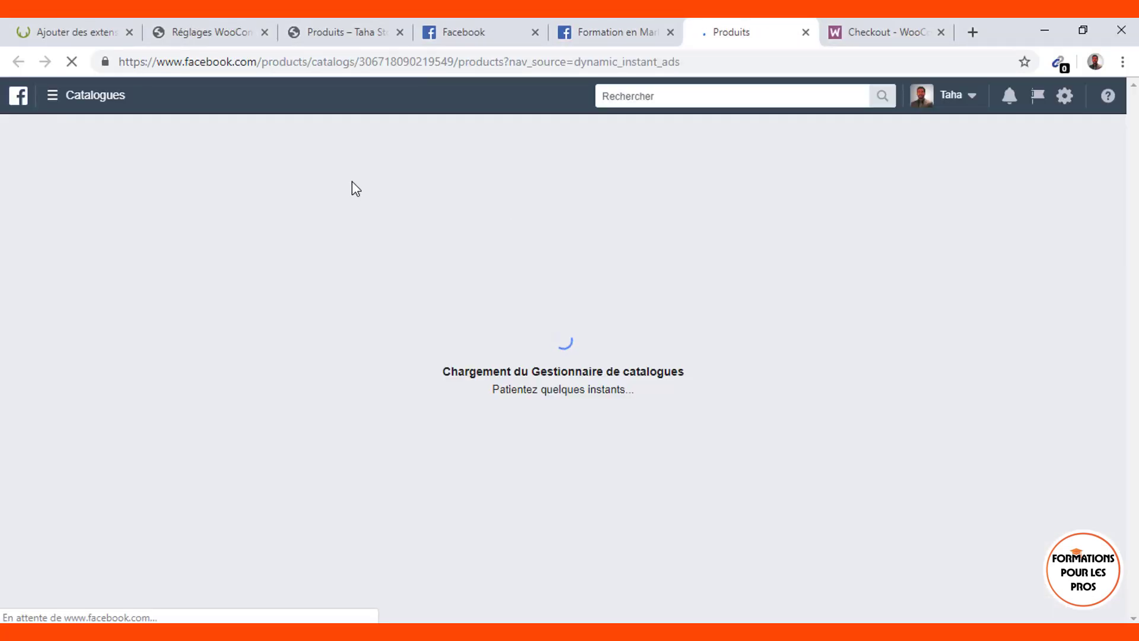
pyautogui.doubleClick(332, 64)
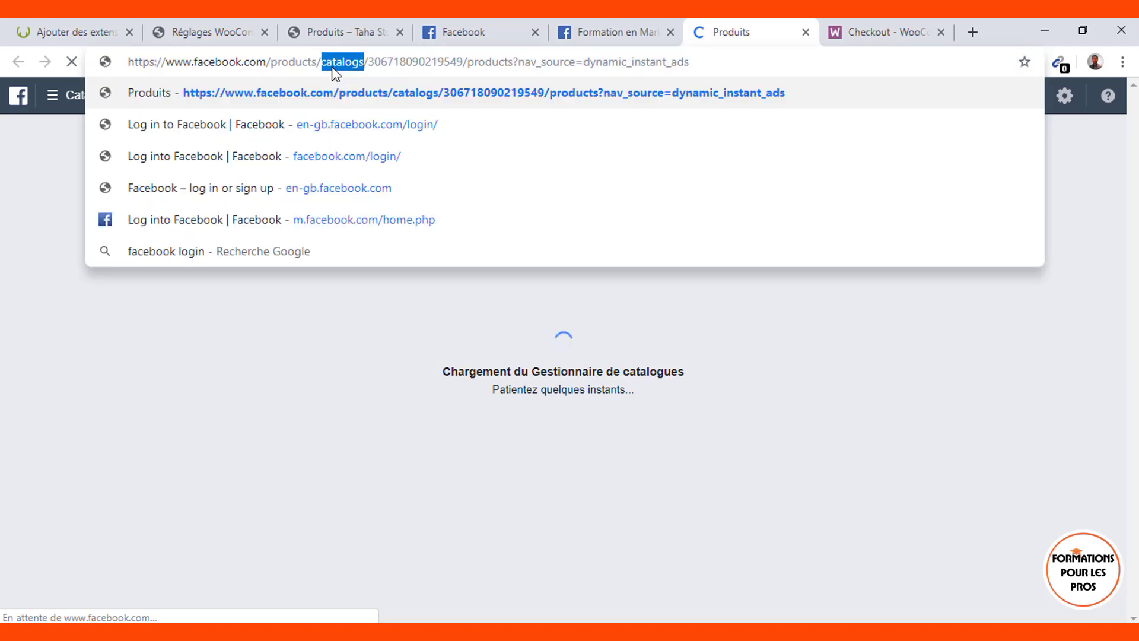
pyautogui.click(477, 354)
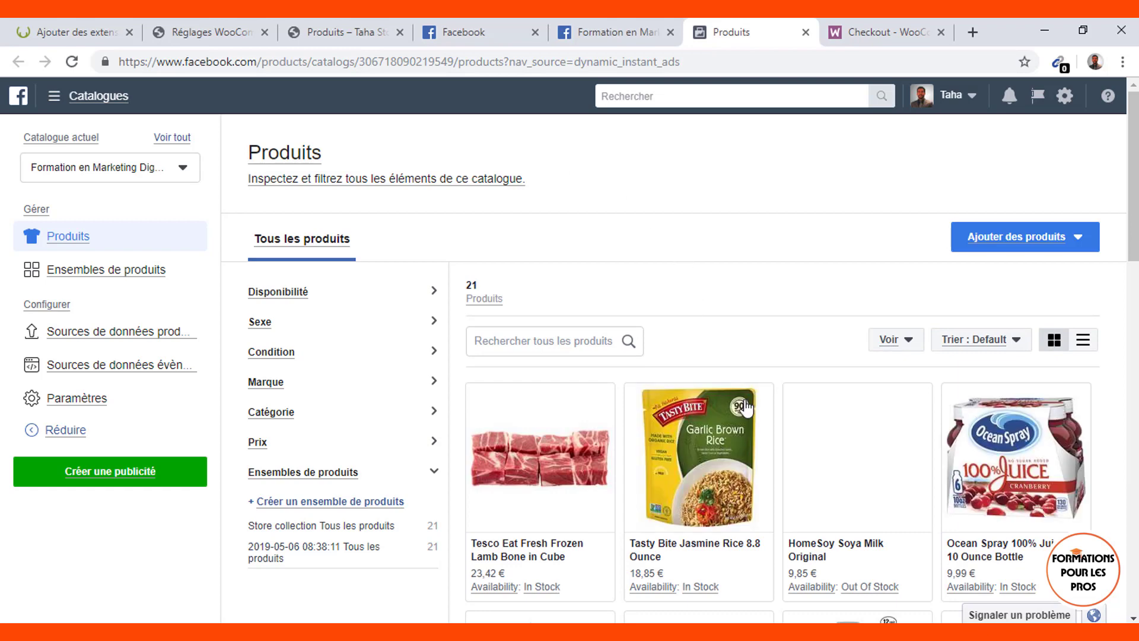
pyautogui.scroll(-5, 691, 297)
# Return to the Formation en Marketing Digital Facebook page and reload its Boutique section.
pyautogui.click(606, 24)
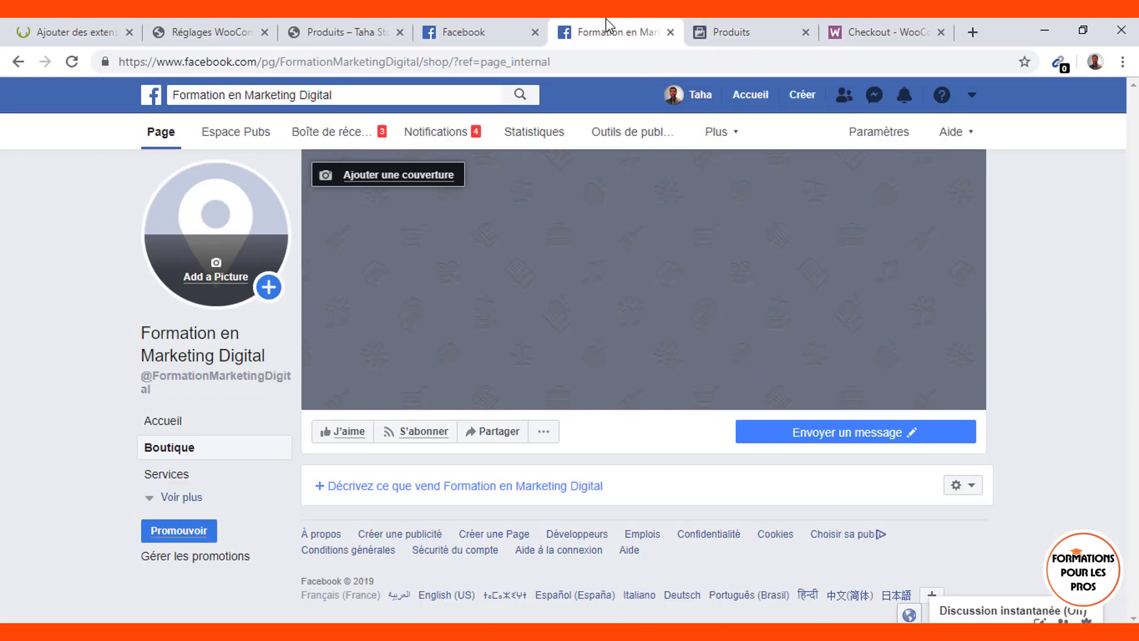
pyautogui.click(593, 56)
pyautogui.press('Return')
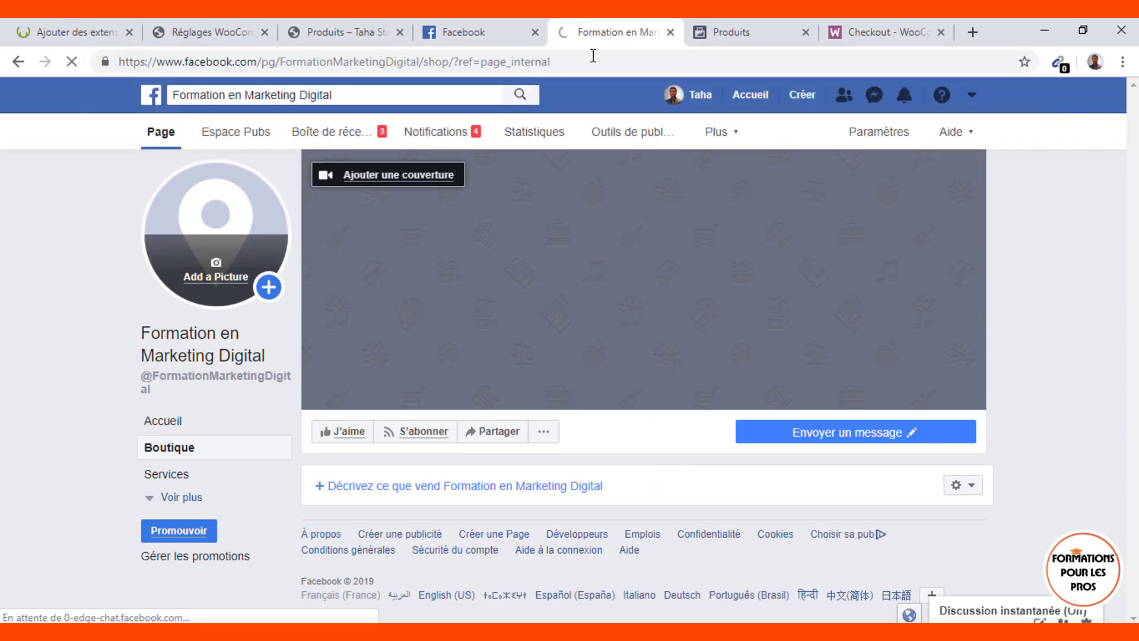
# Examine the full list of imported products in the Facebook catalogue, including their images, prices and availability.
pyautogui.click(716, 24)
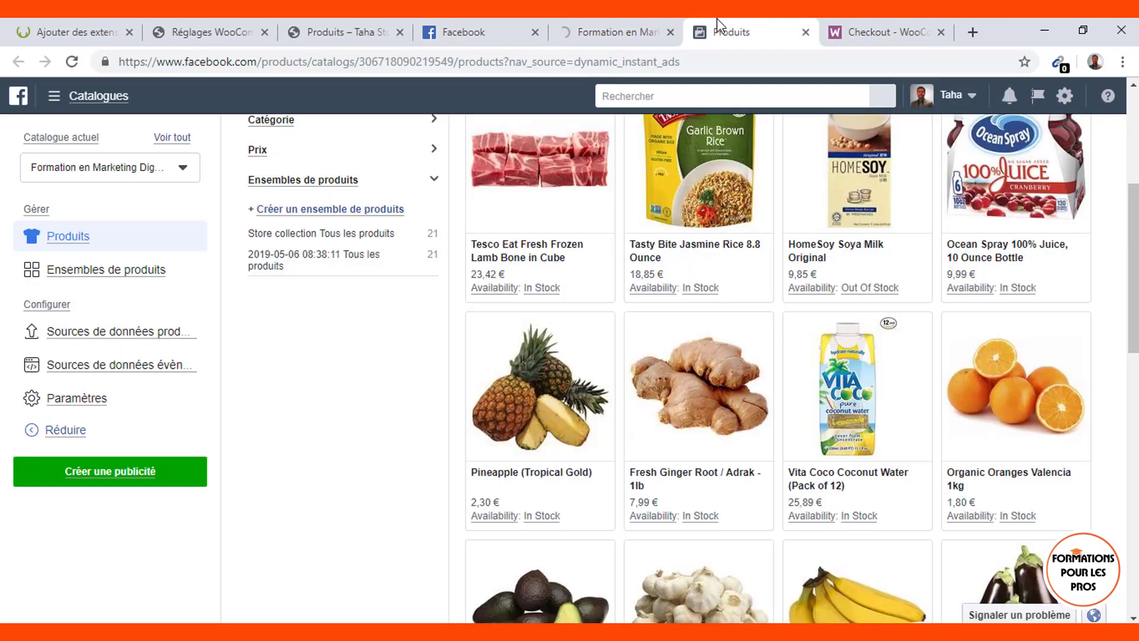
pyautogui.scroll(3, 424, 426)
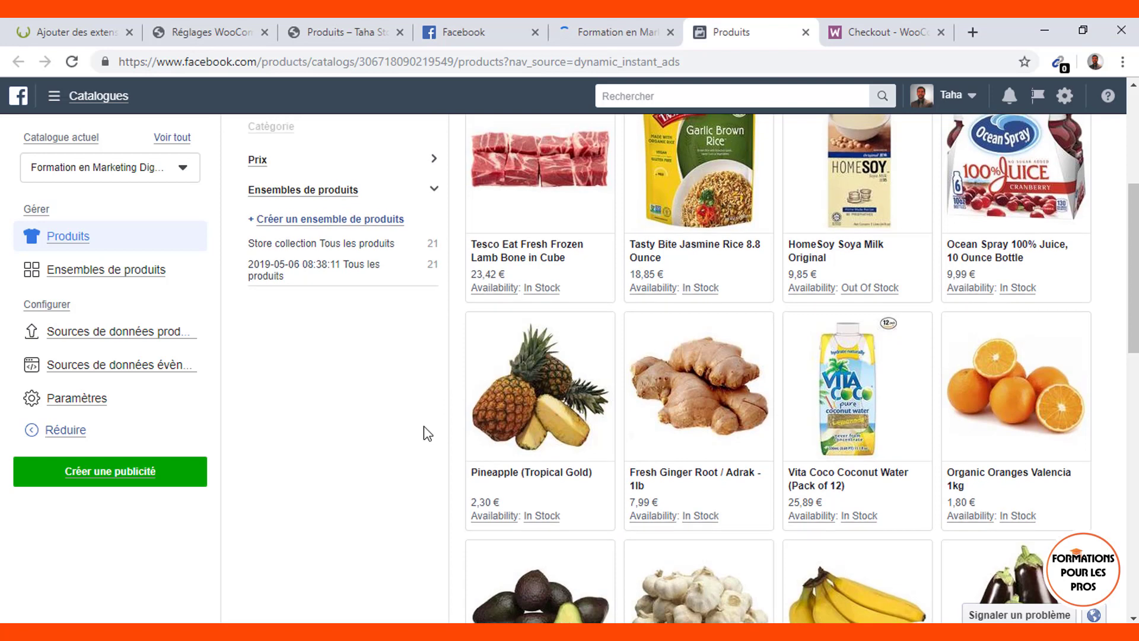
pyautogui.scroll(3, 423, 426)
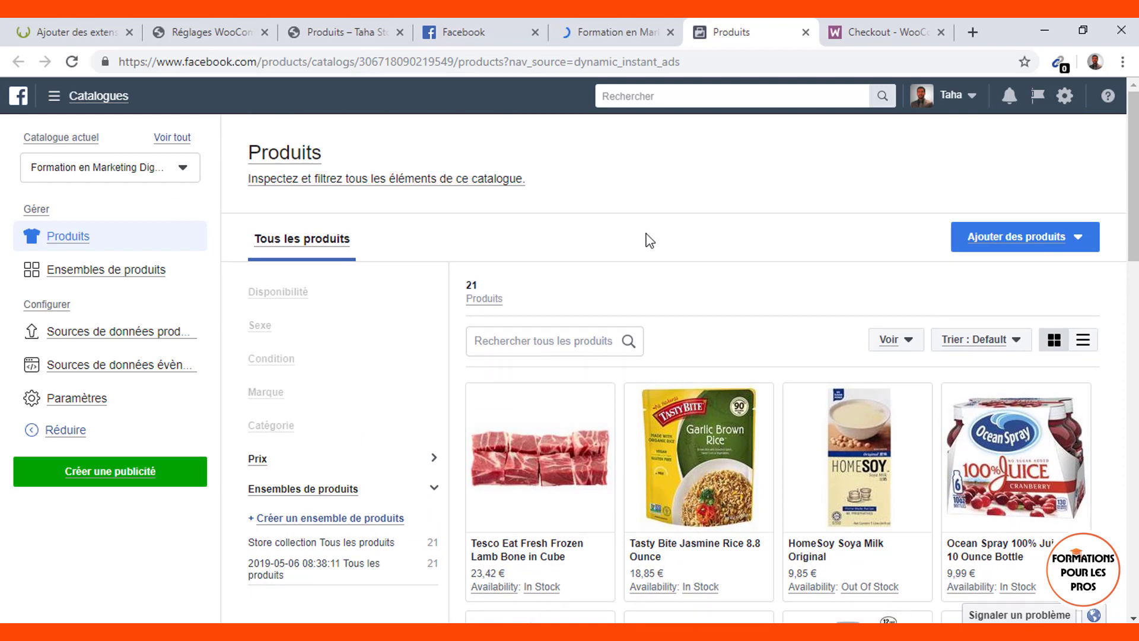
pyautogui.scroll(-2, 649, 239)
pyautogui.scroll(-3, 648, 239)
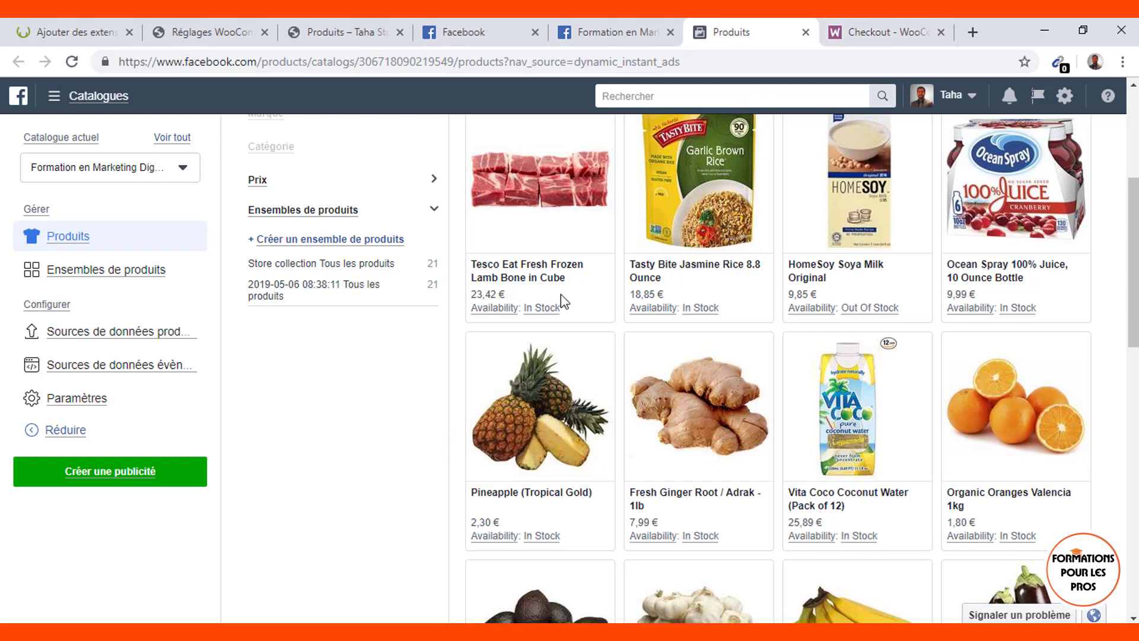
pyautogui.scroll(3, 565, 302)
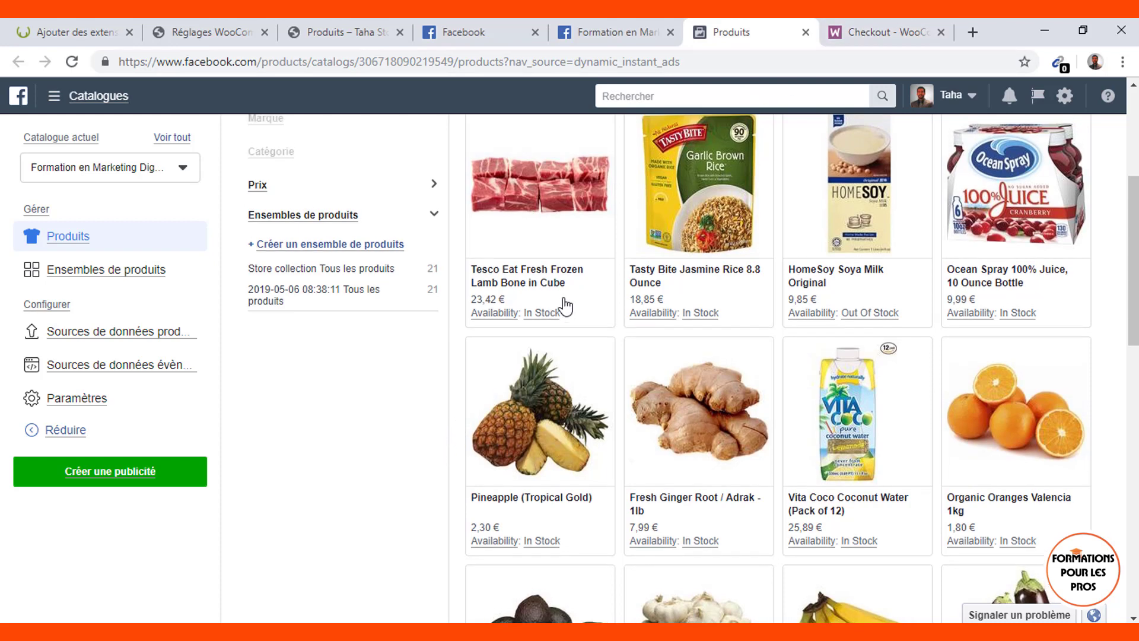
pyautogui.scroll(-5, 565, 305)
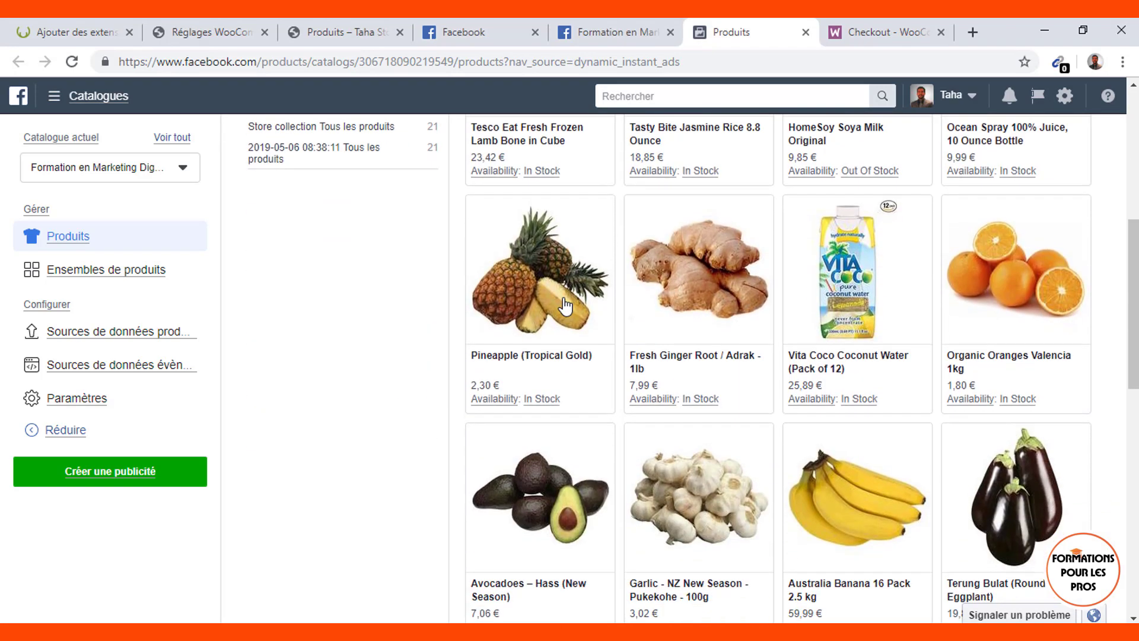
pyautogui.scroll(-7, 565, 305)
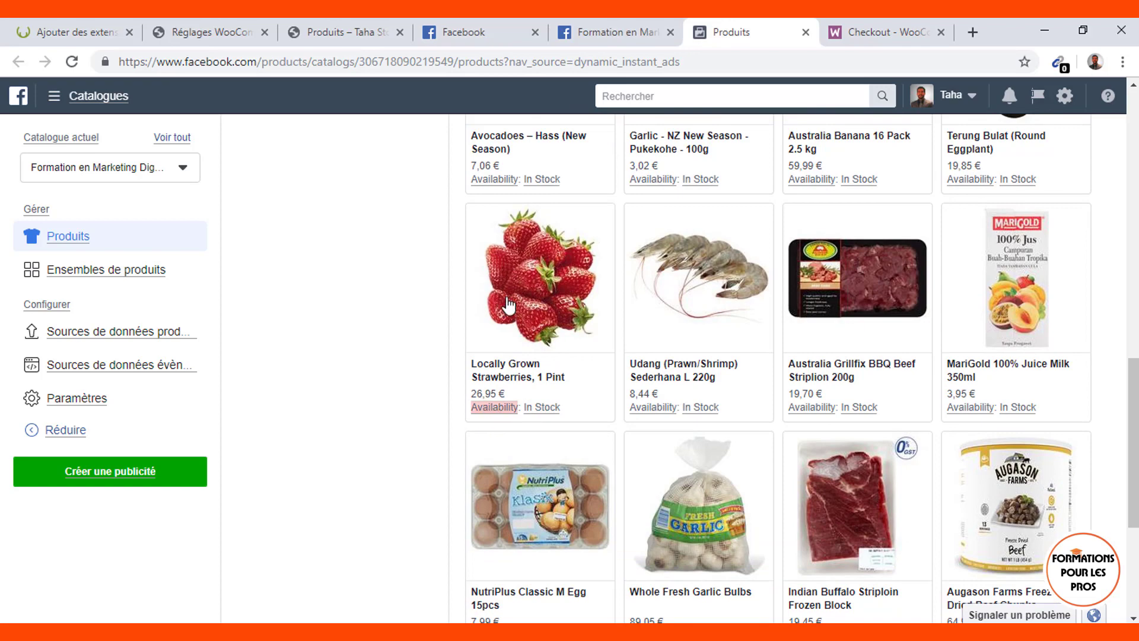
pyautogui.scroll(-4, 436, 344)
pyautogui.scroll(17, 436, 345)
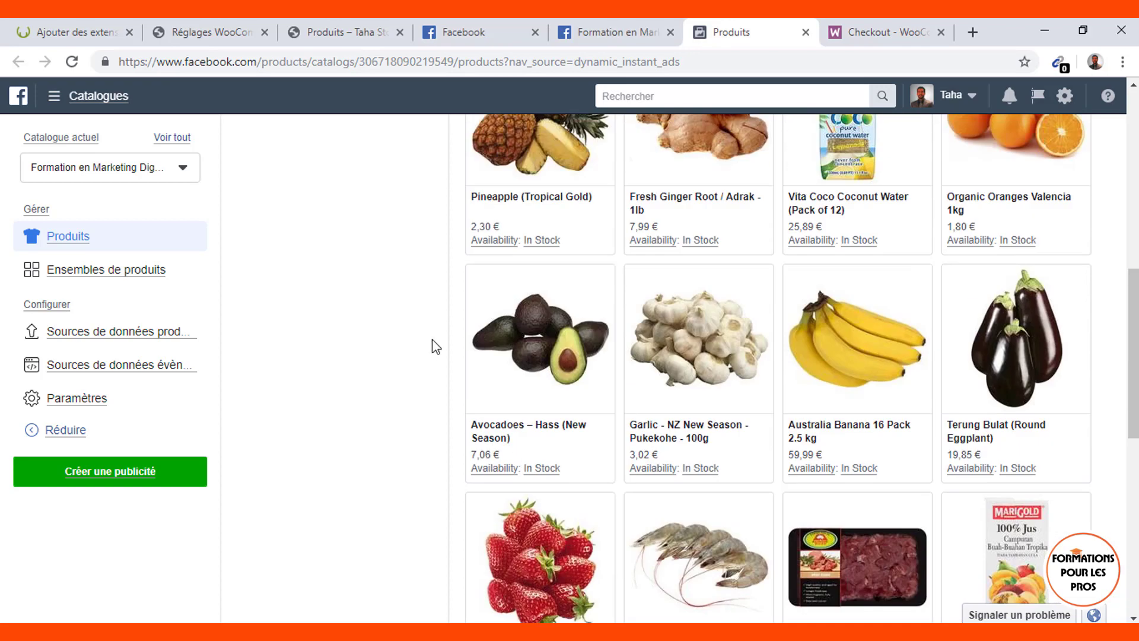
pyautogui.scroll(1, 436, 346)
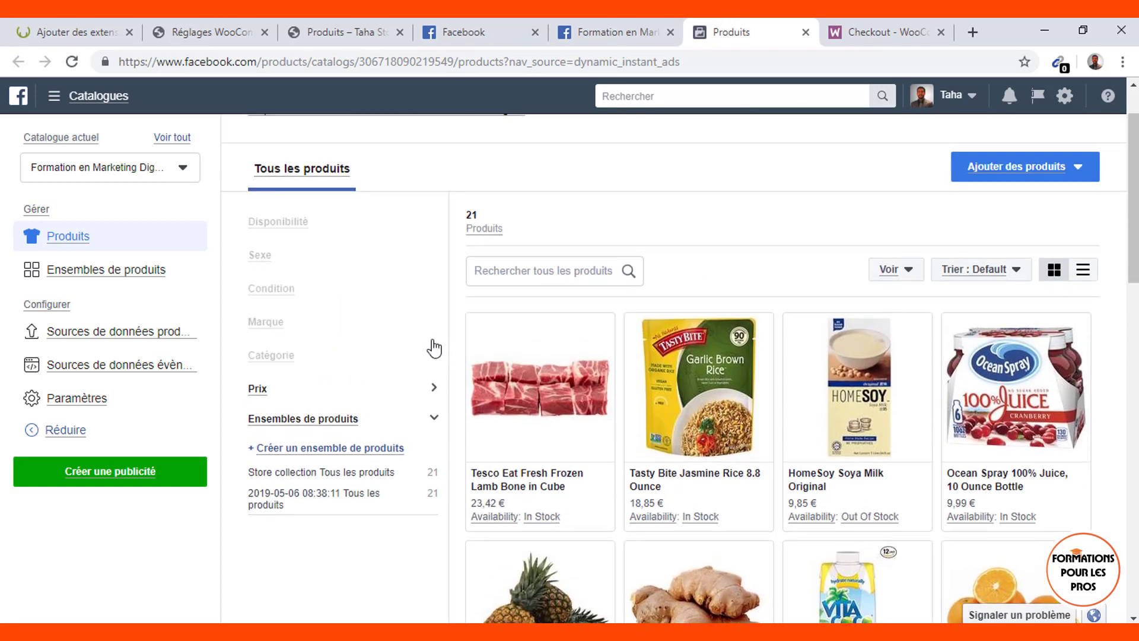
# Open the product Tesco Eat Fresh Frozen Lamb Bone in Cube and examine its details, description and media images.
pyautogui.click(522, 414)
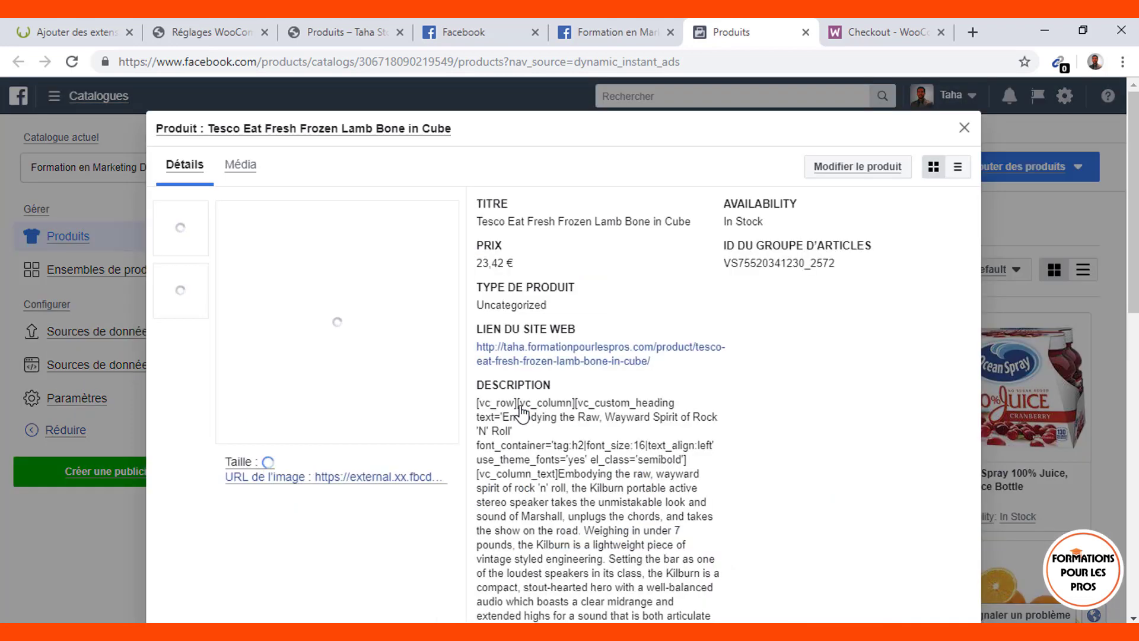
pyautogui.scroll(-2, 522, 409)
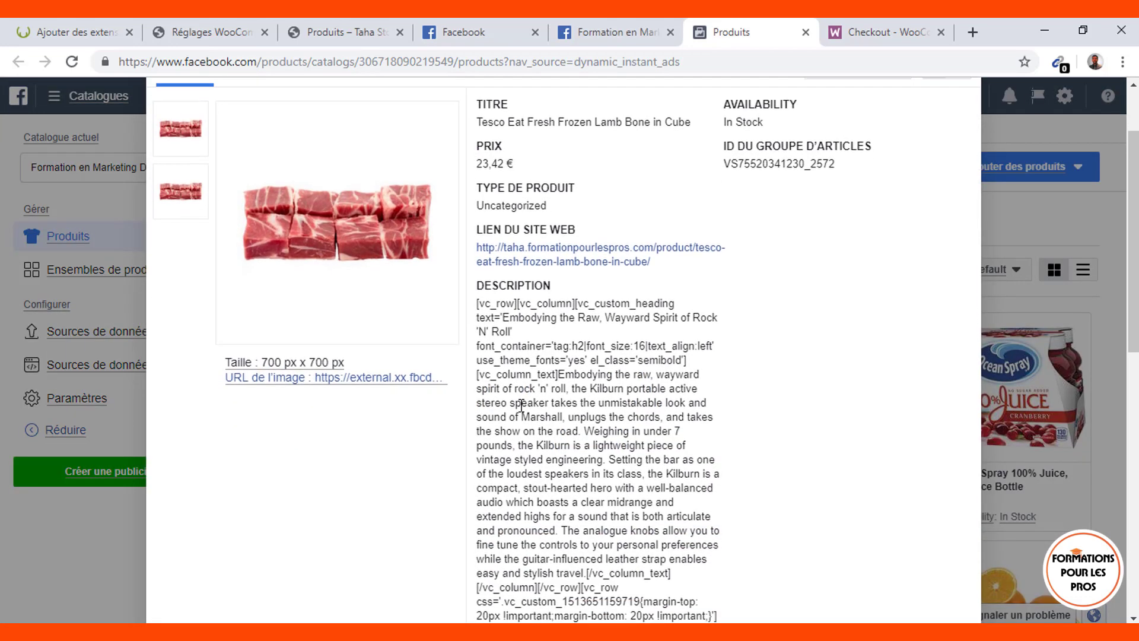
pyautogui.scroll(-12, 521, 406)
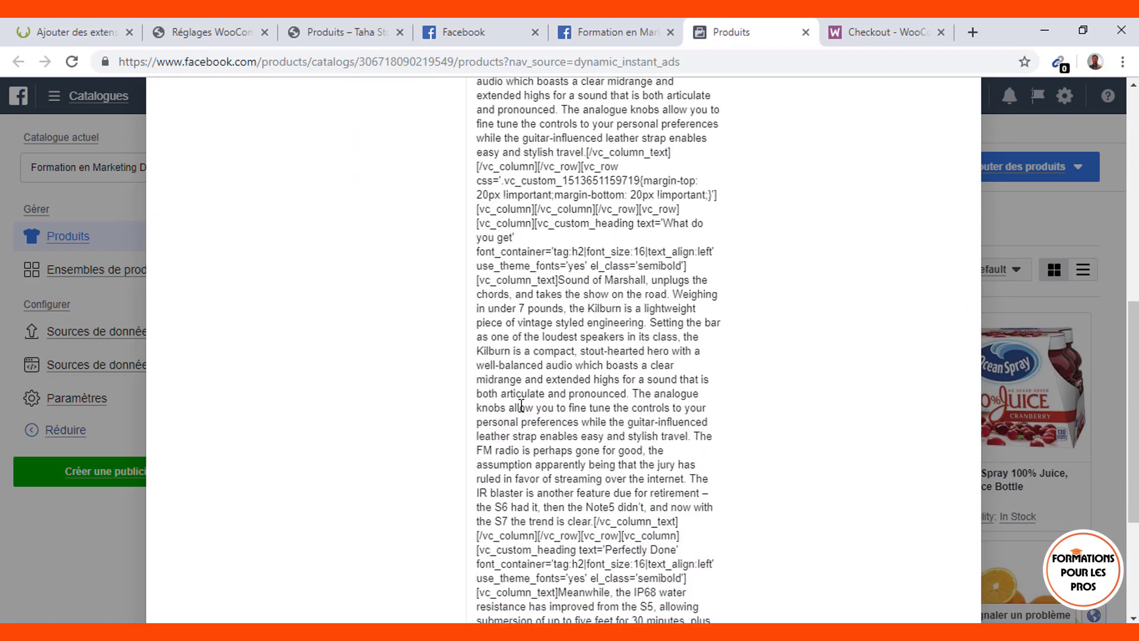
pyautogui.scroll(10, 522, 406)
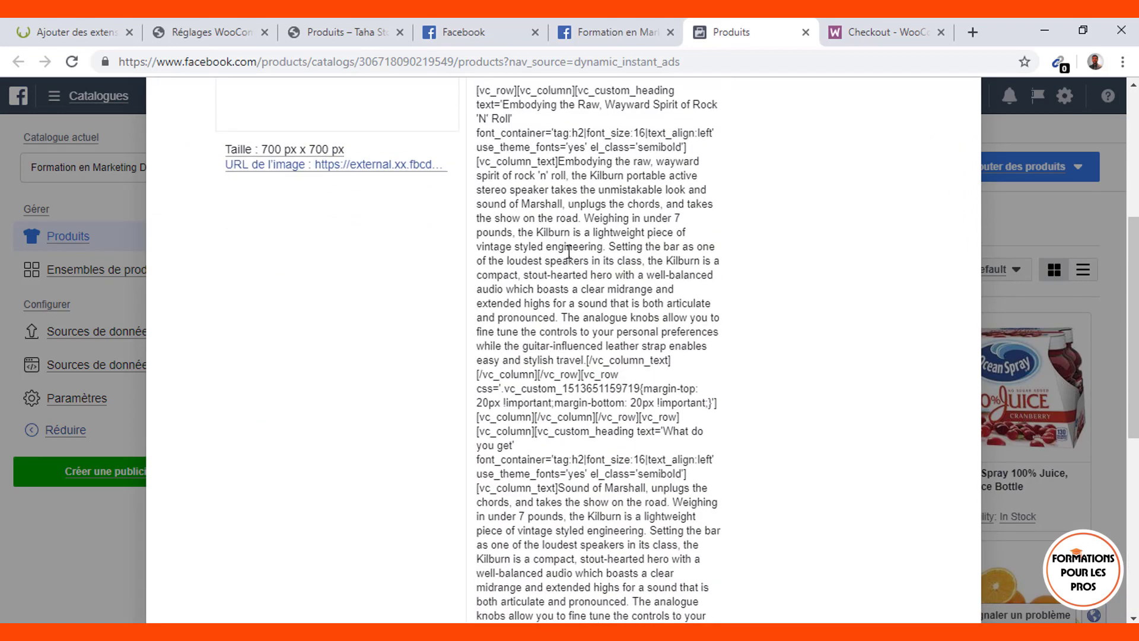
pyautogui.scroll(5, 568, 251)
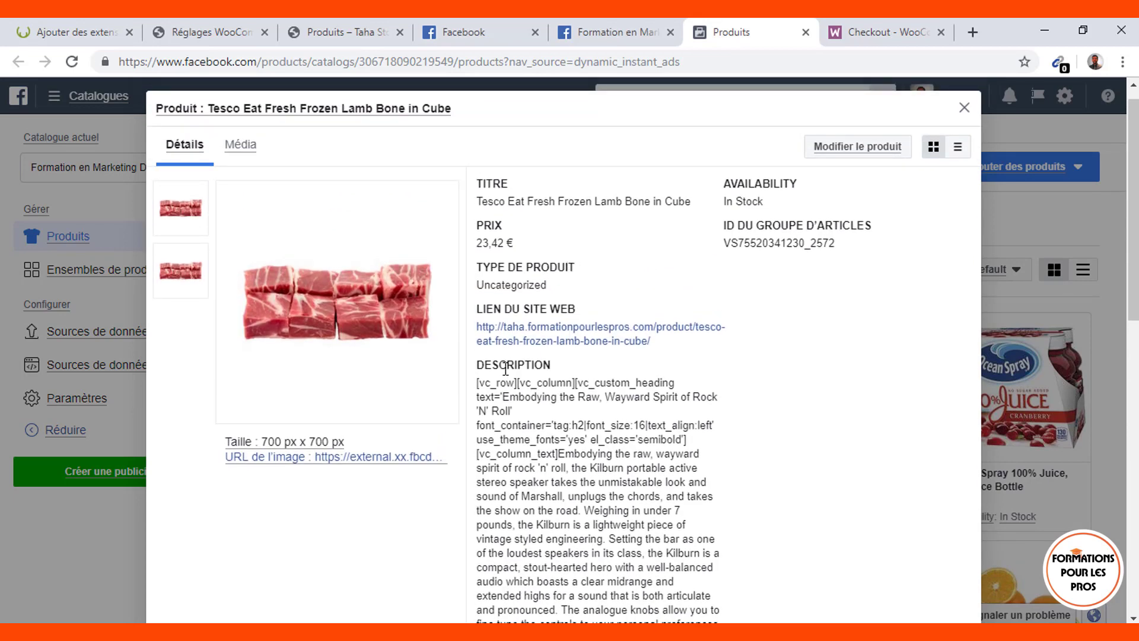
pyautogui.click(866, 150)
pyautogui.scroll(-9, 741, 385)
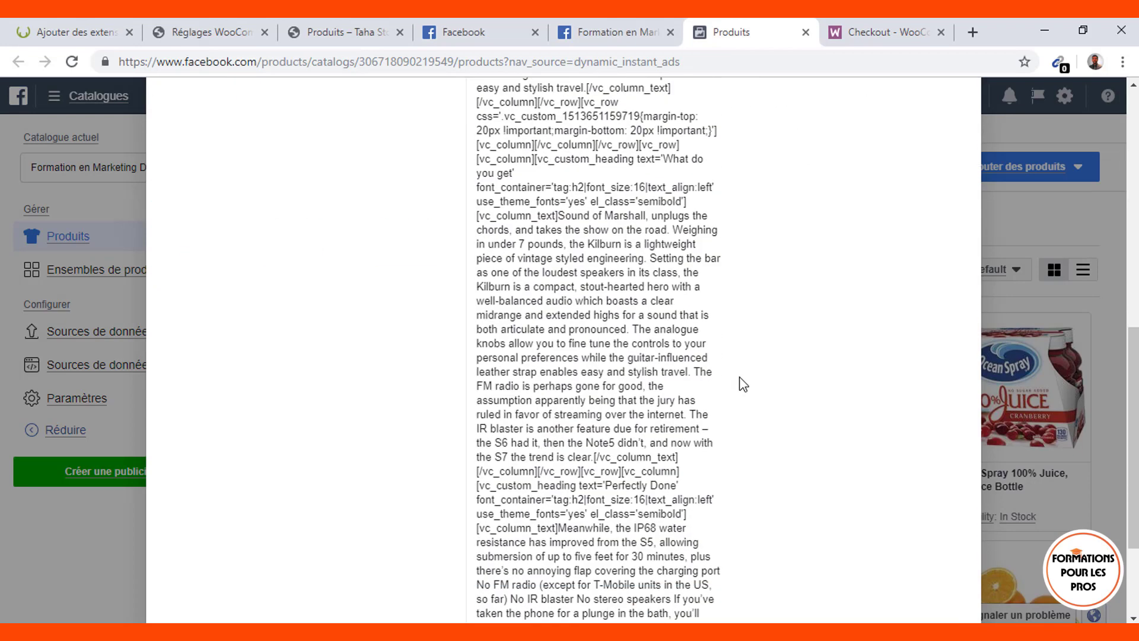
pyautogui.scroll(6, 742, 384)
pyautogui.scroll(1, 741, 384)
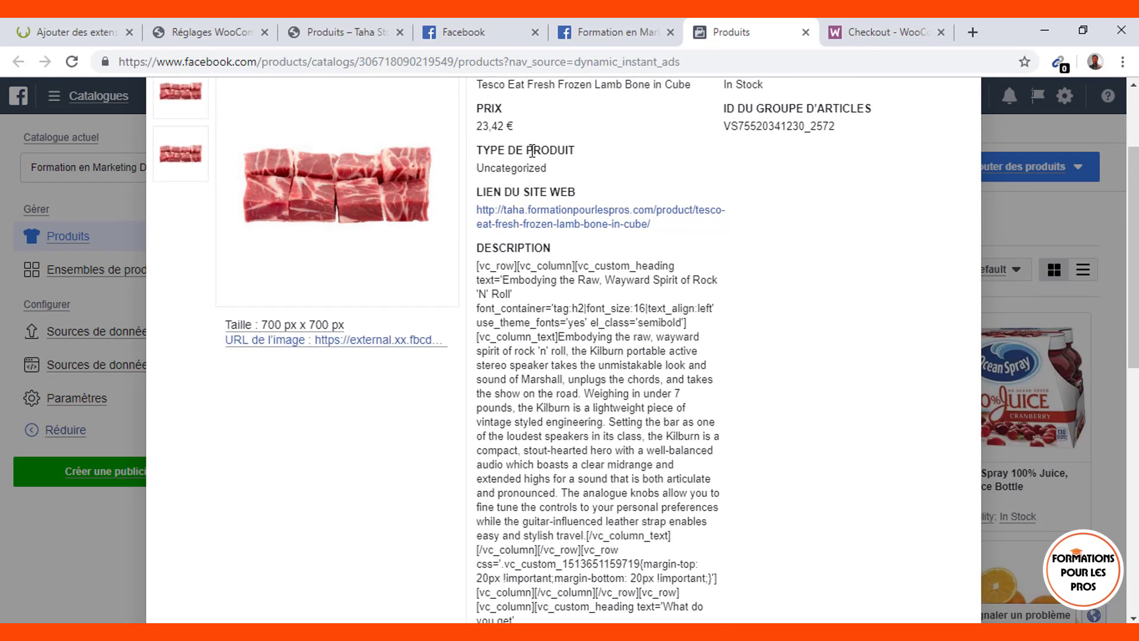
pyautogui.scroll(3, 685, 389)
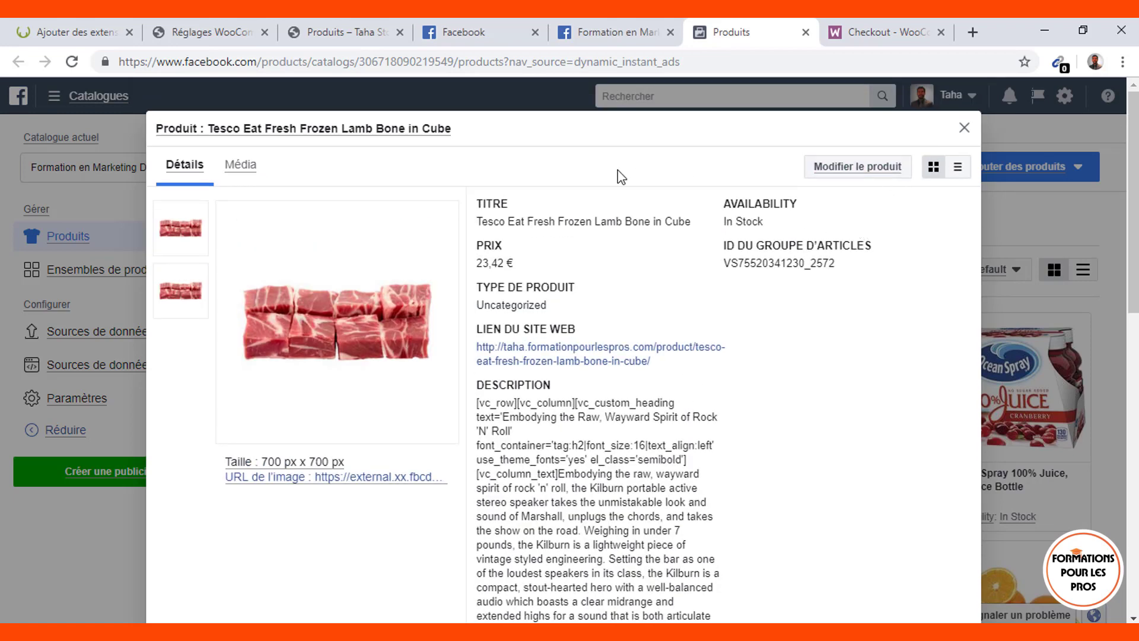
pyautogui.click(240, 166)
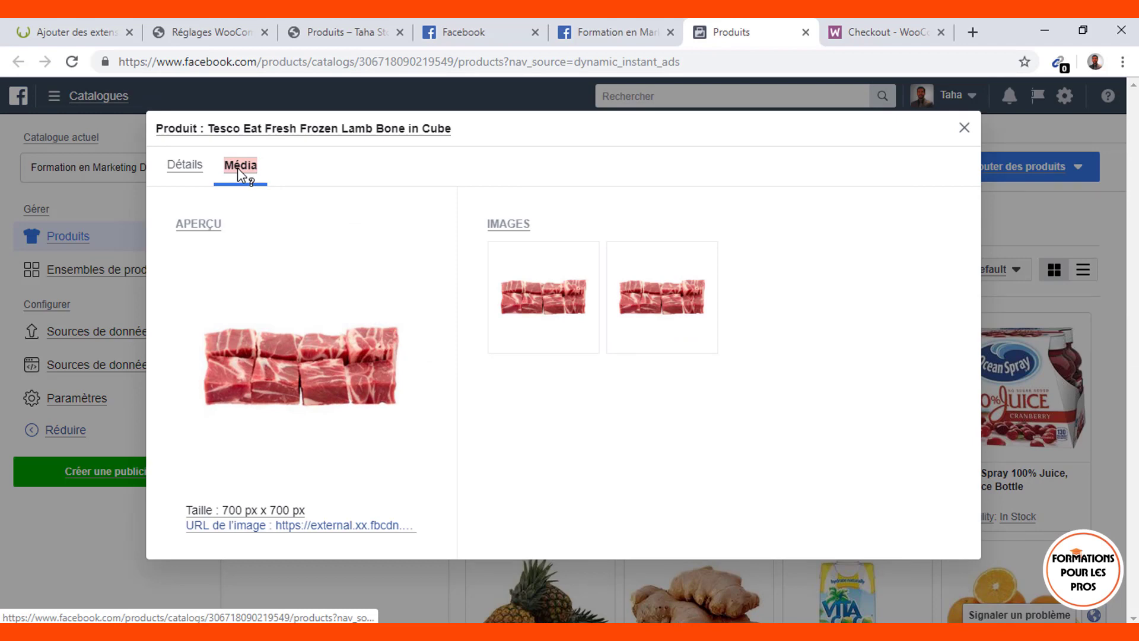
pyautogui.click(184, 165)
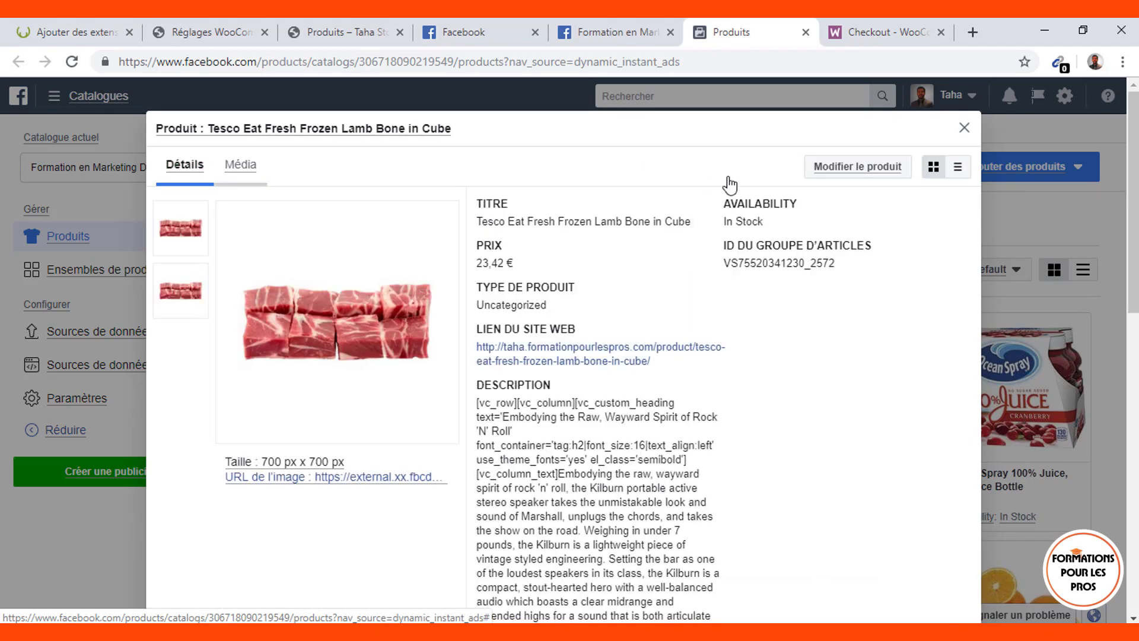
# Review the lamb product's editable fields, from image and name to price, and leave the edit form without saving.
pyautogui.click(861, 171)
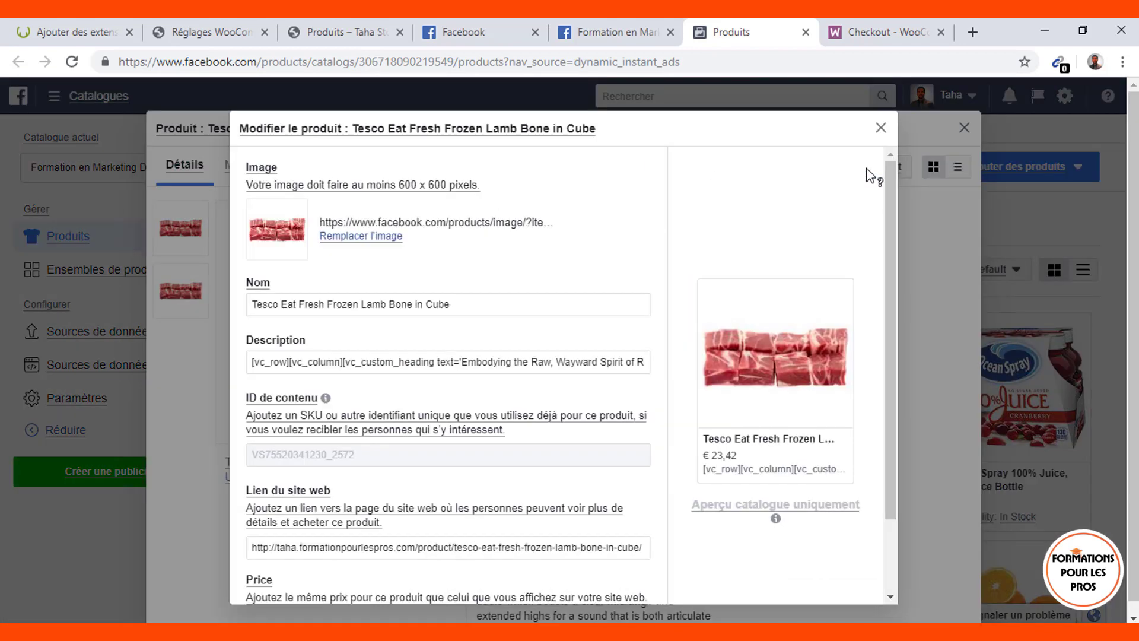
pyautogui.scroll(-1, 521, 325)
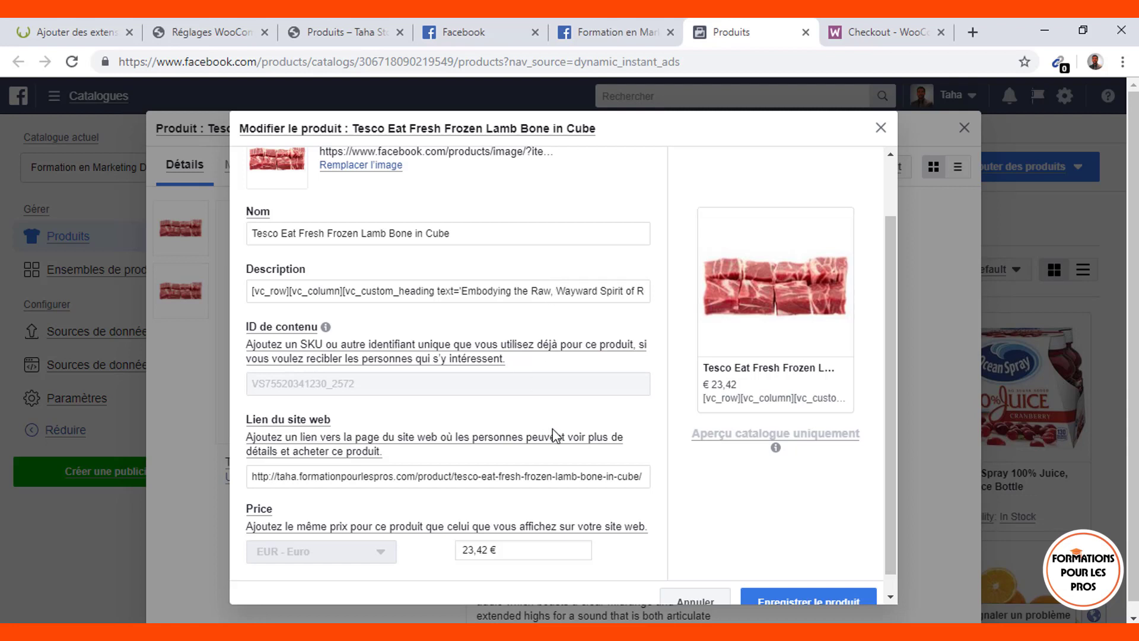
pyautogui.scroll(-1, 552, 429)
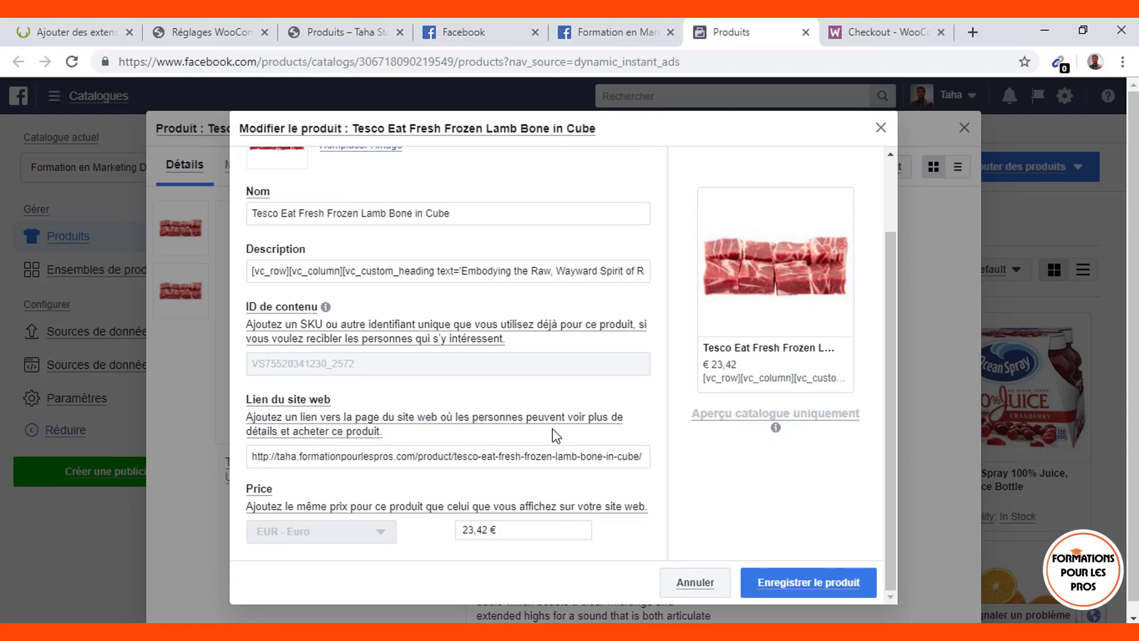
pyautogui.scroll(3, 552, 428)
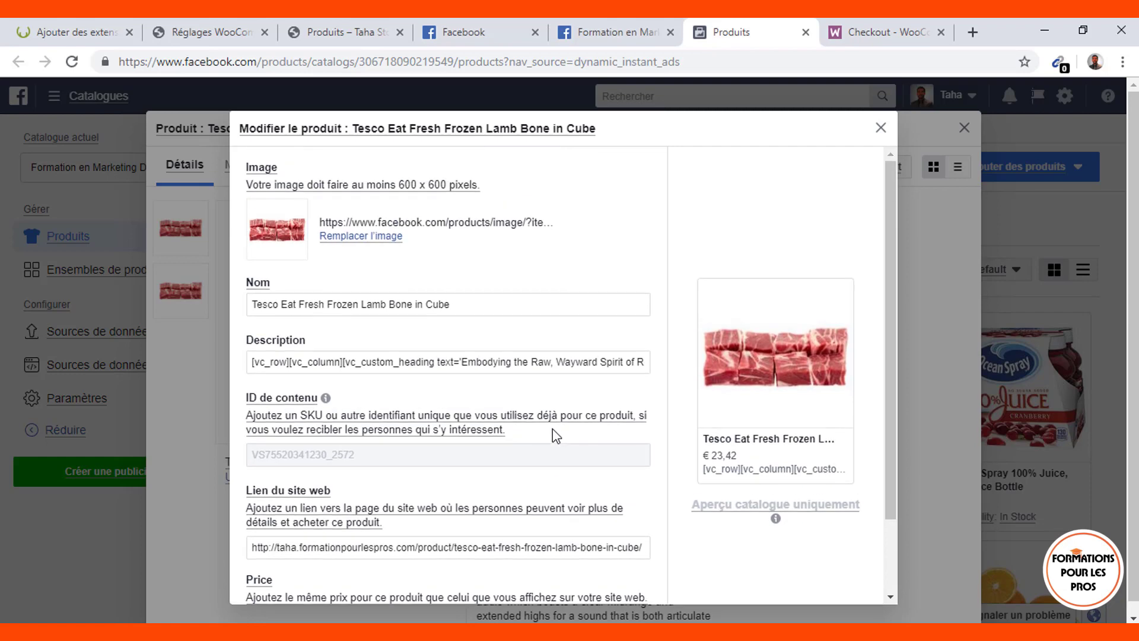
pyautogui.click(882, 129)
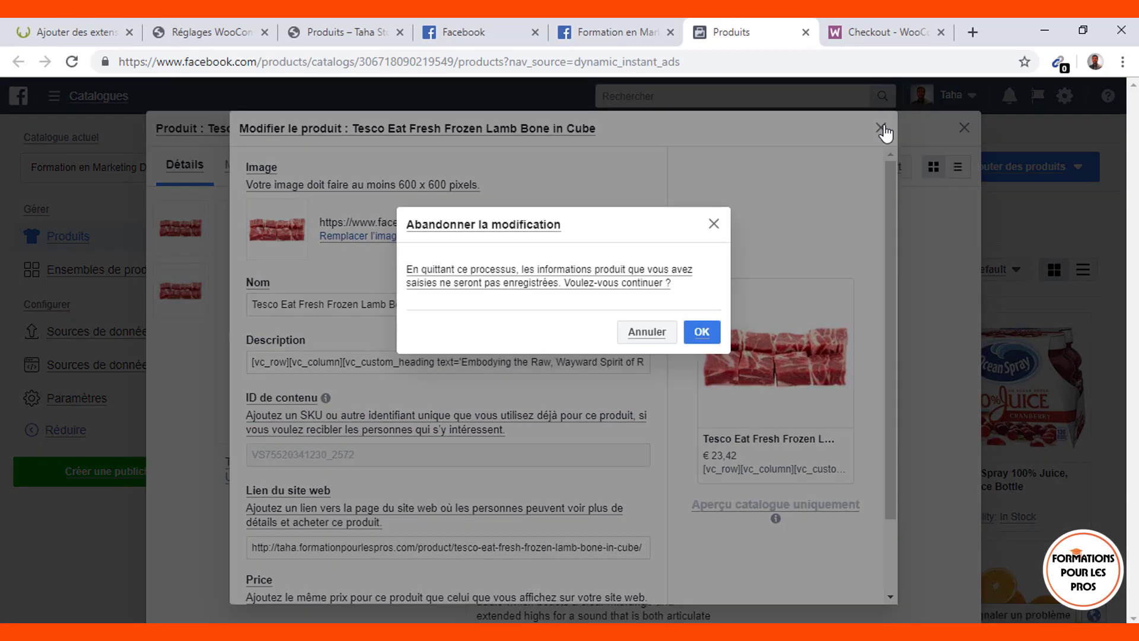
pyautogui.click(700, 332)
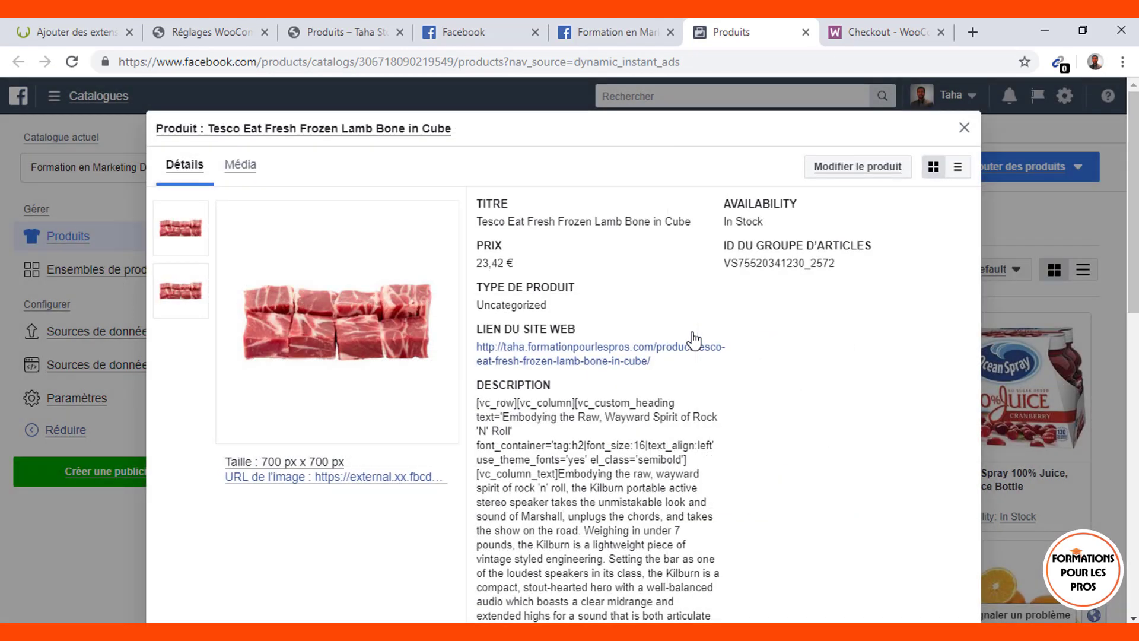
# Switch the lamb product's details to the list view and examine its complete table of properties and values.
pyautogui.click(958, 171)
pyautogui.scroll(-2, 794, 400)
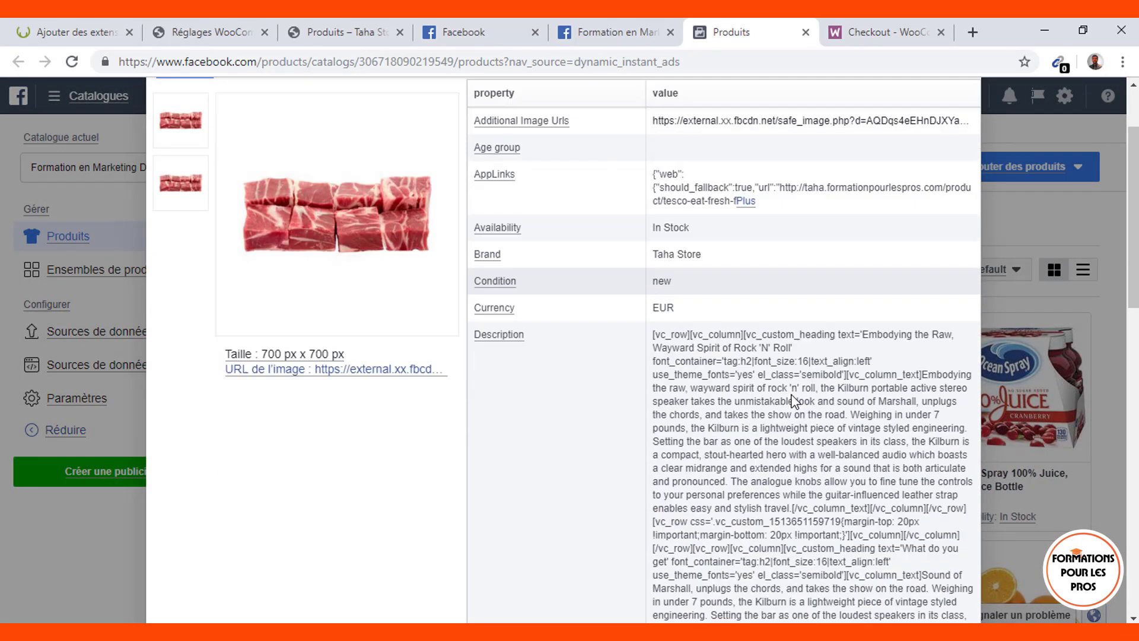
pyautogui.scroll(-3, 794, 400)
pyautogui.scroll(-10, 795, 401)
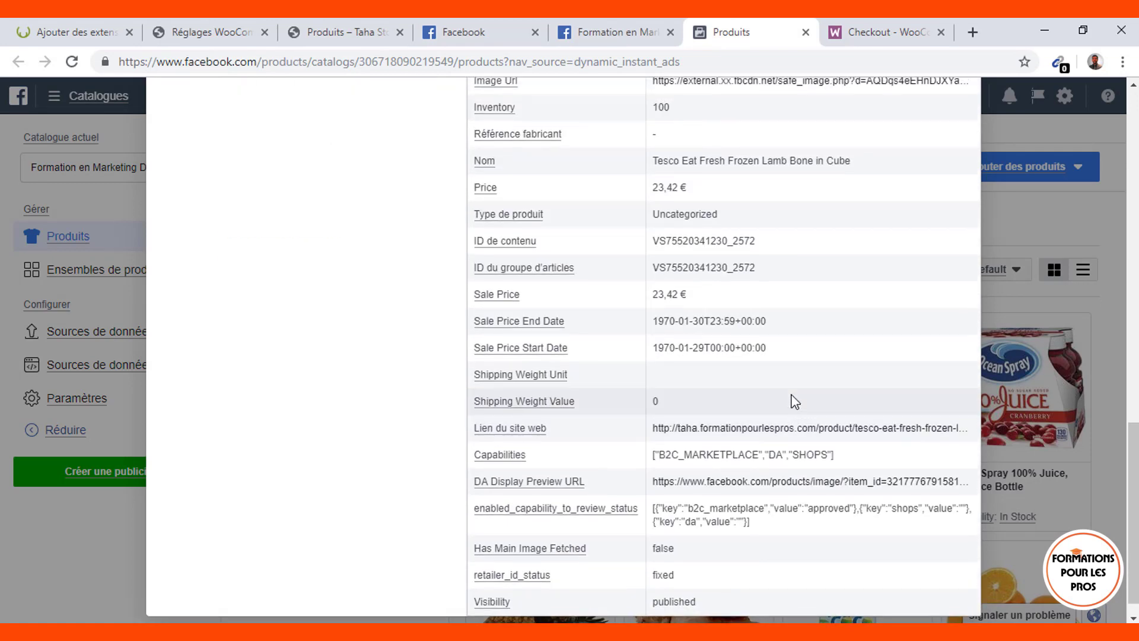
pyautogui.scroll(8, 795, 401)
pyautogui.scroll(9, 895, 156)
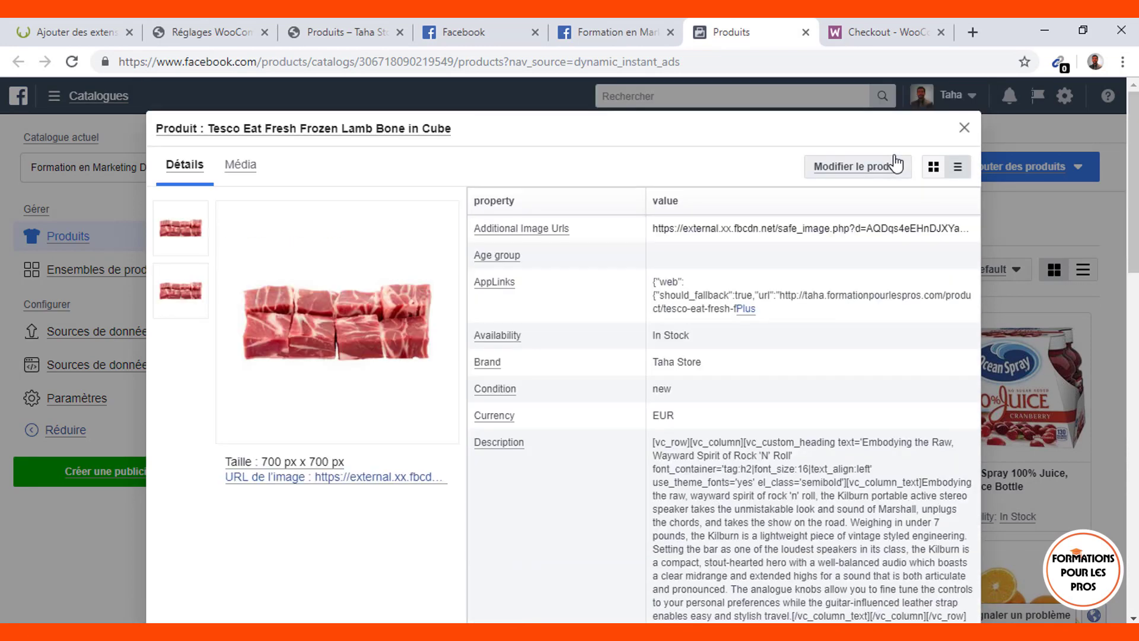
# Close the lamb product's details and examine the product listing in the Facebook page's Boutique, down to the last item.
pyautogui.click(965, 129)
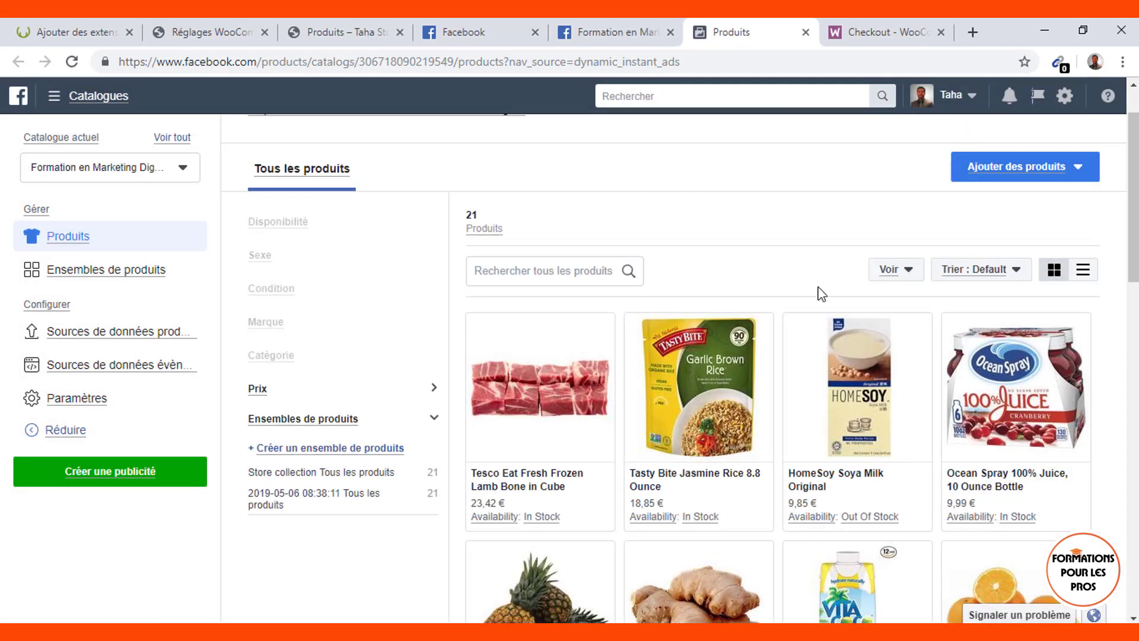
pyautogui.click(628, 19)
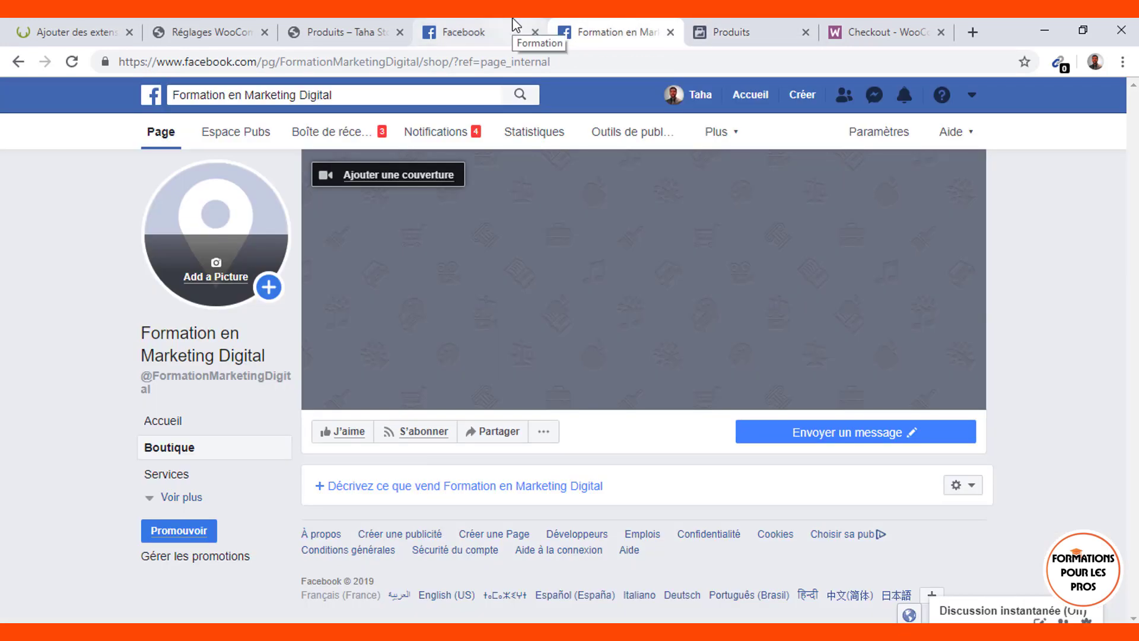
pyautogui.scroll(-5, 591, 424)
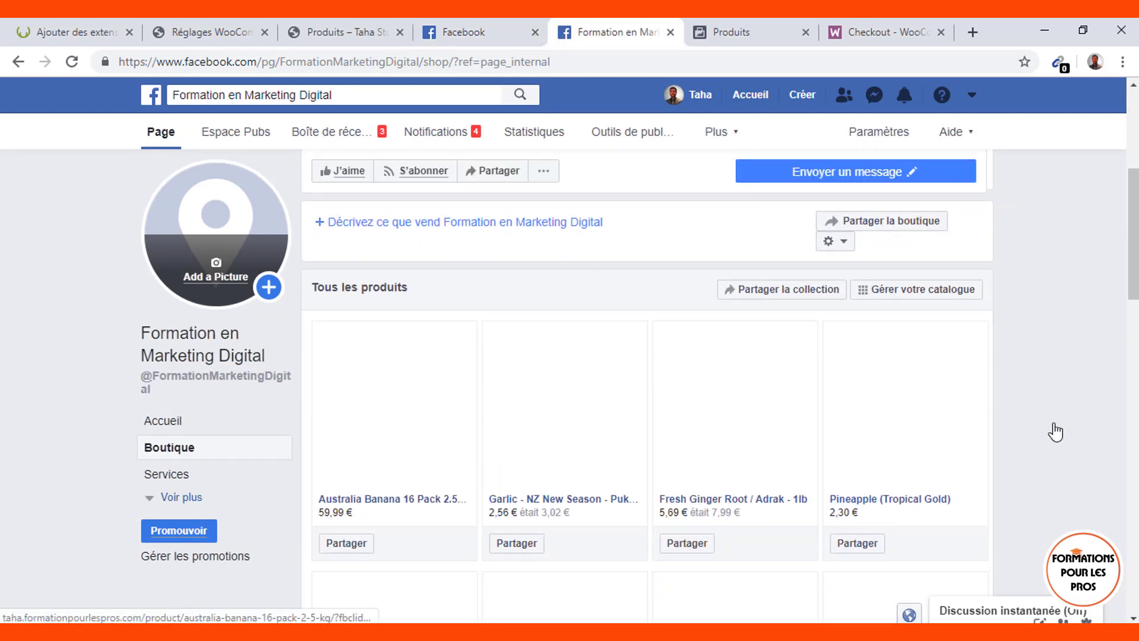
pyautogui.scroll(-5, 1052, 427)
pyautogui.scroll(-5, 1057, 430)
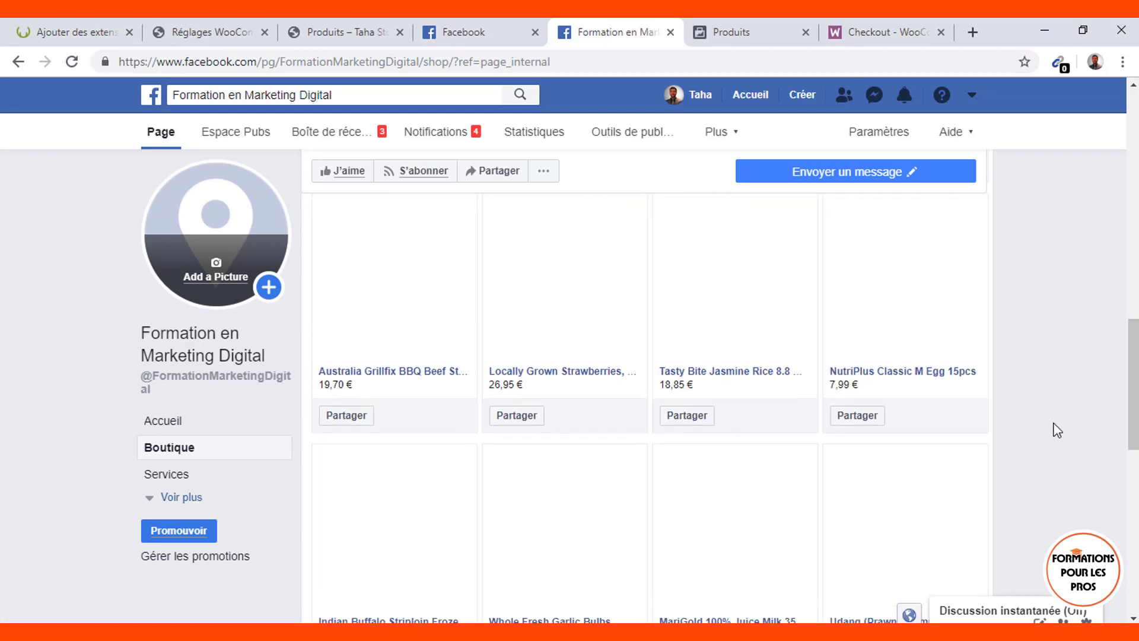
pyautogui.scroll(-5, 1057, 429)
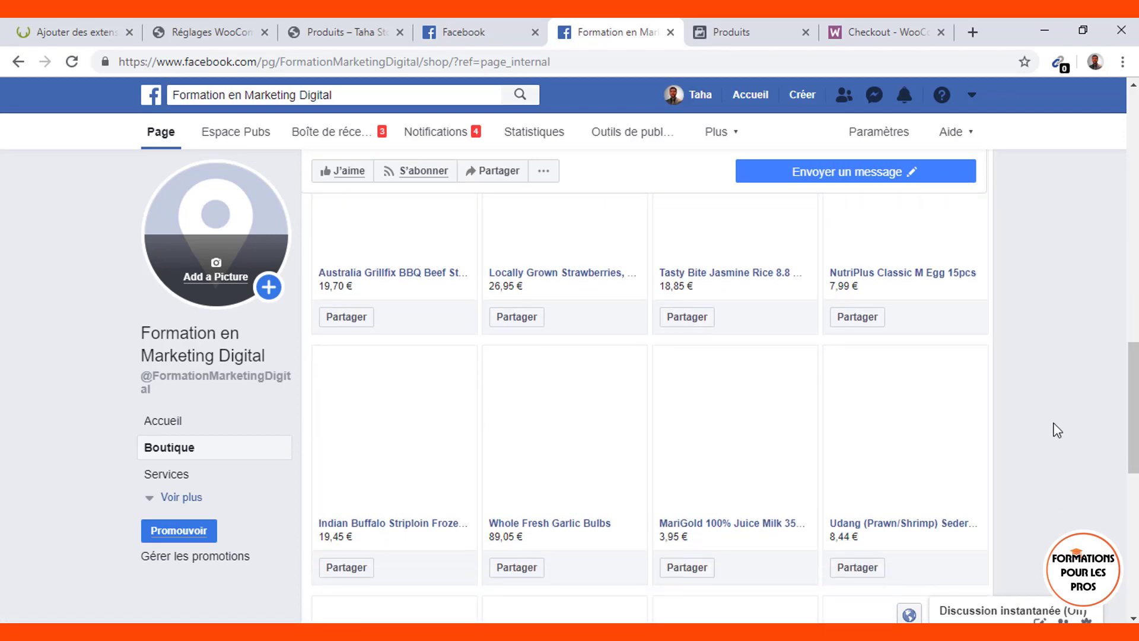
pyautogui.scroll(-2, 1057, 430)
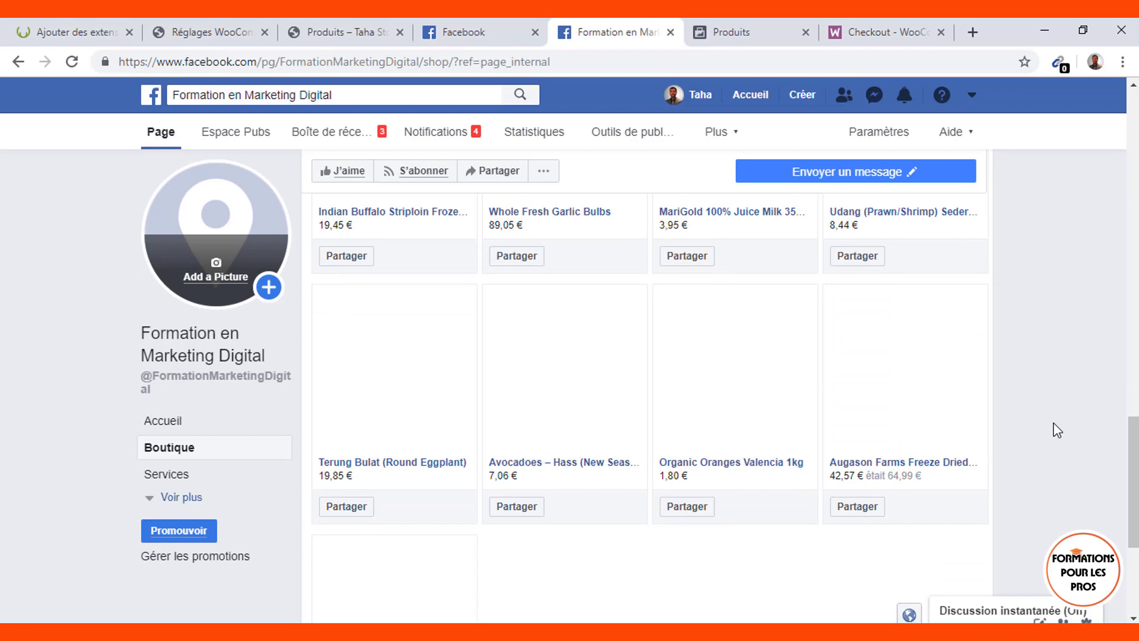
pyautogui.scroll(-3, 1057, 431)
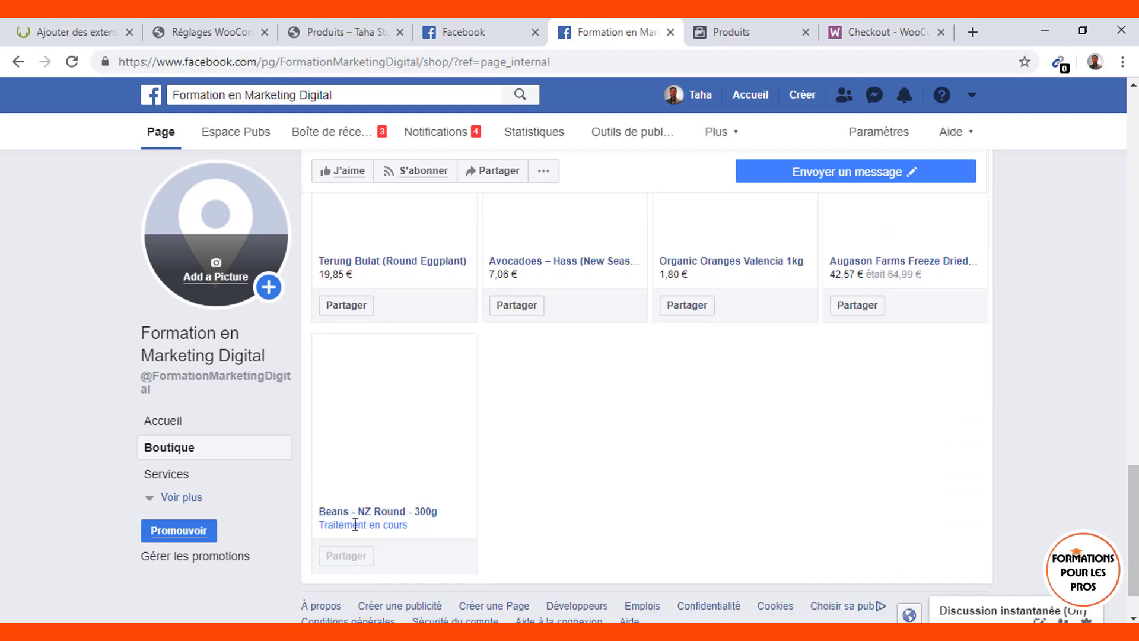
pyautogui.scroll(12, 448, 457)
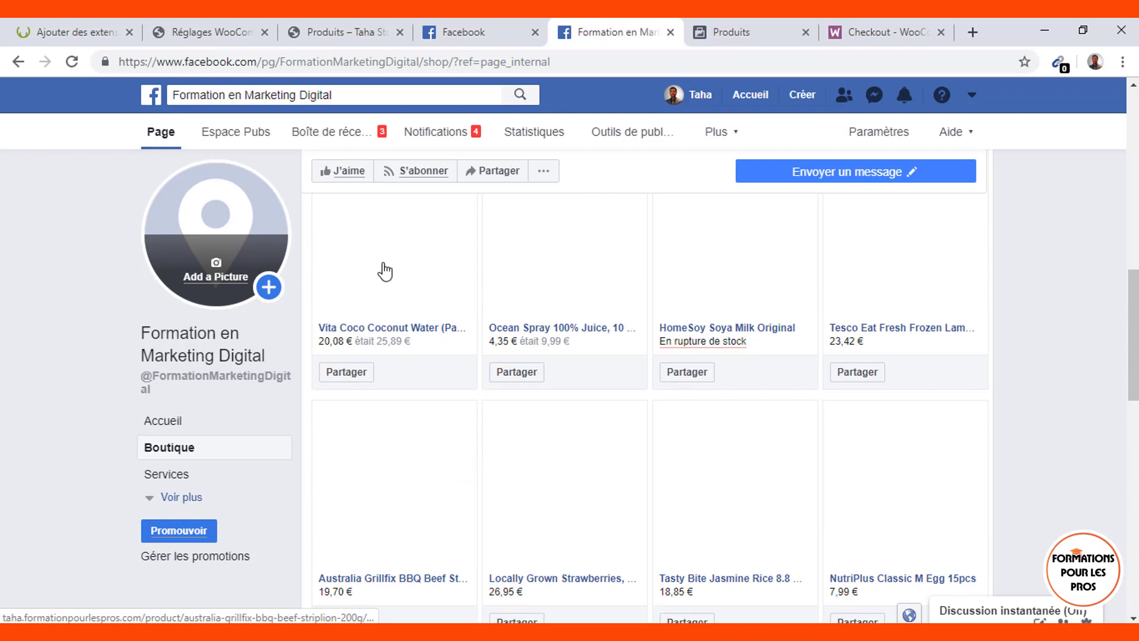
# Reload the Boutique page and examine the images, prices and availability of all its listed products.
pyautogui.click(575, 62)
pyautogui.press('Return')
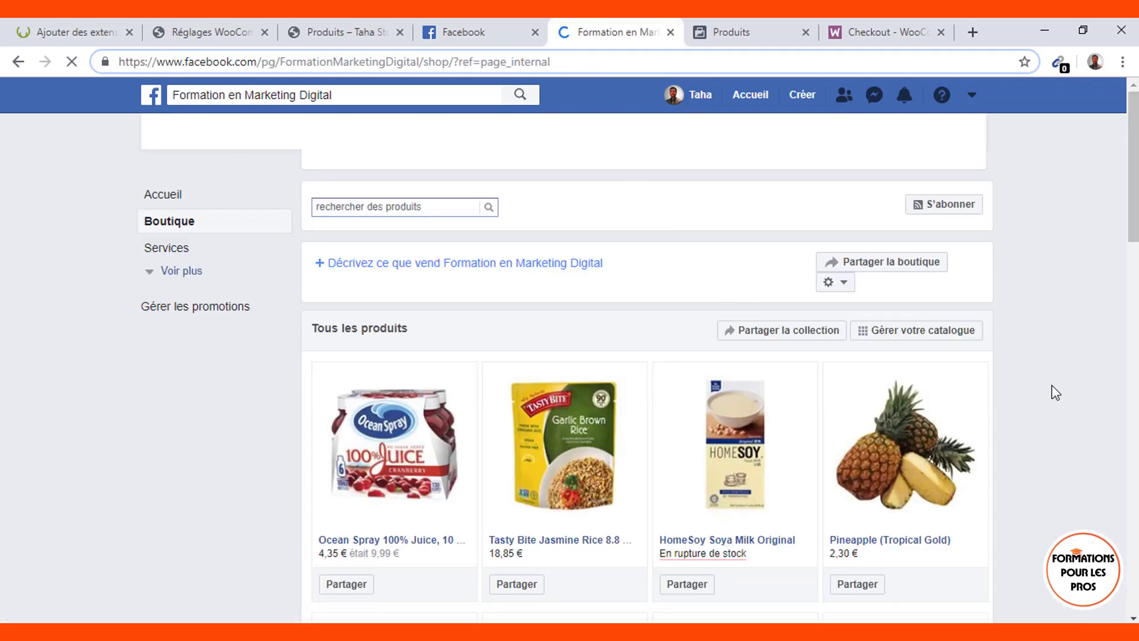
pyautogui.scroll(-2, 1056, 392)
pyautogui.scroll(-1, 1056, 391)
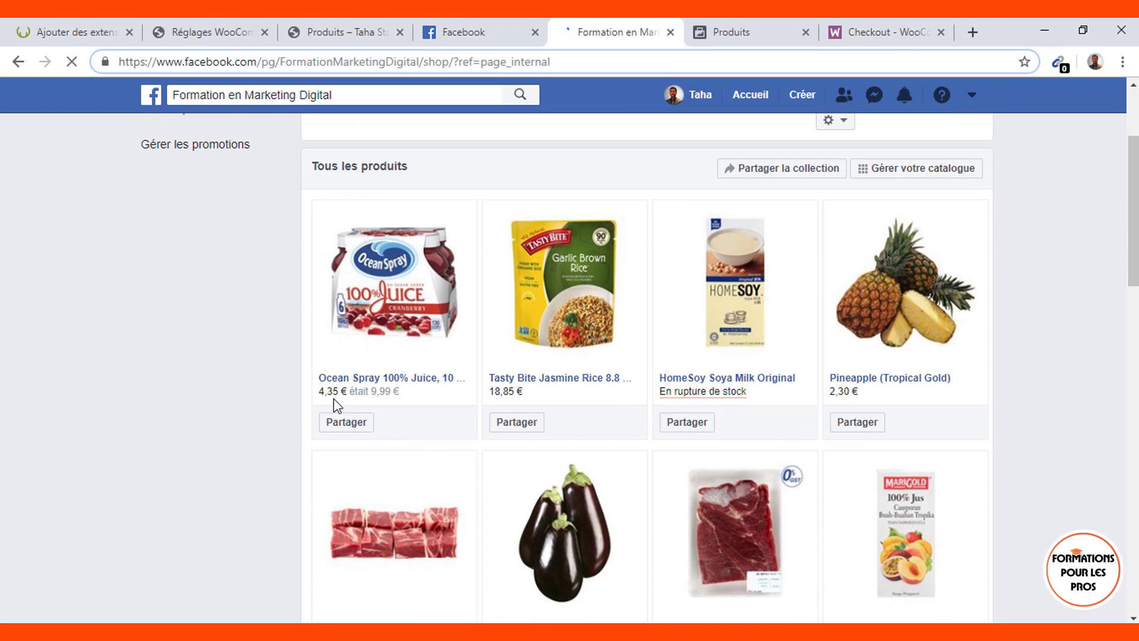
pyautogui.scroll(-1, 337, 403)
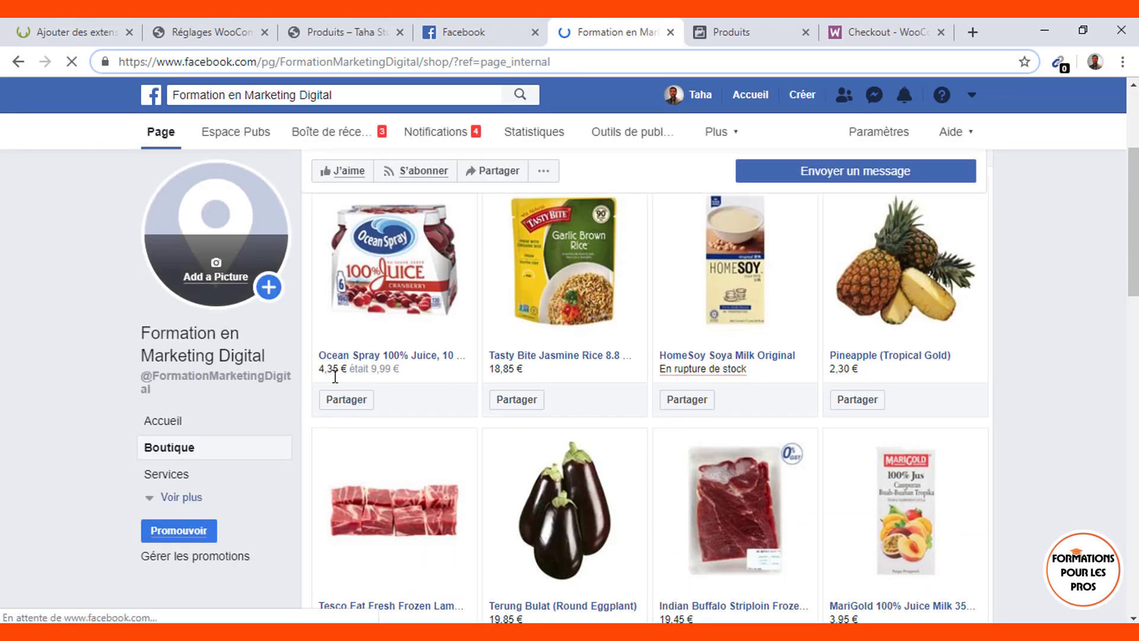
pyautogui.scroll(-4, 466, 473)
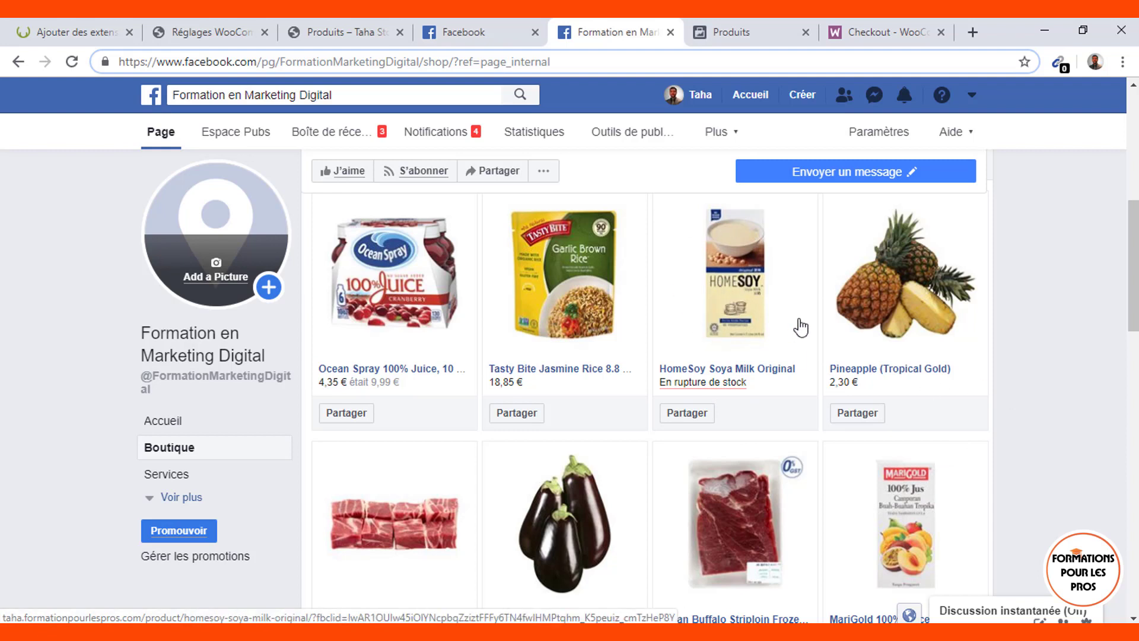
pyautogui.scroll(-5, 1062, 373)
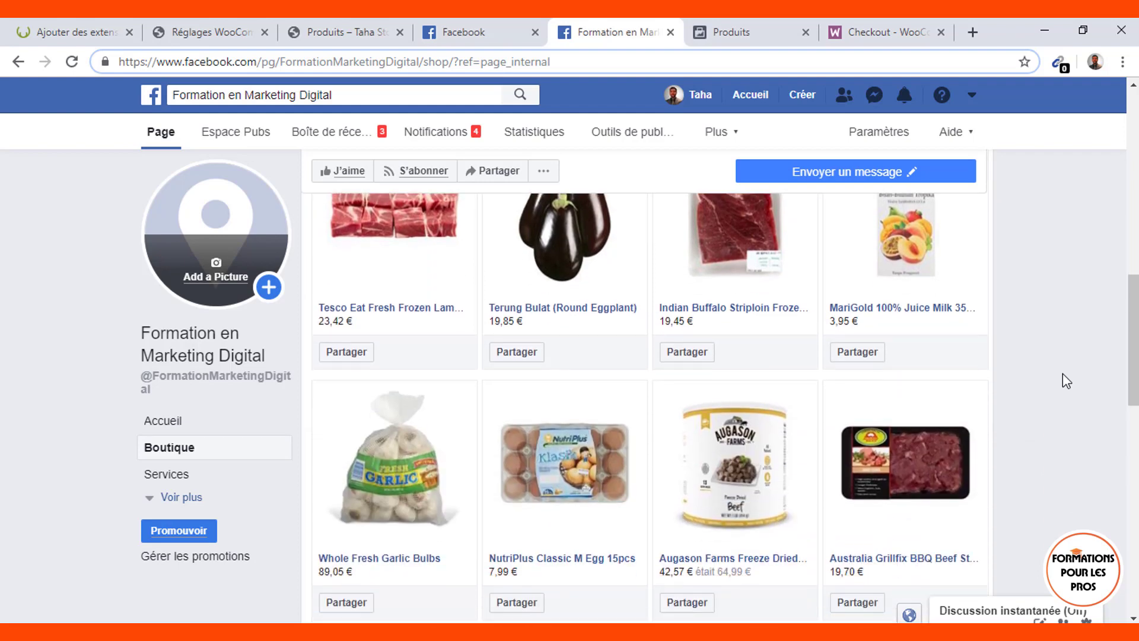
pyautogui.scroll(-4, 1062, 374)
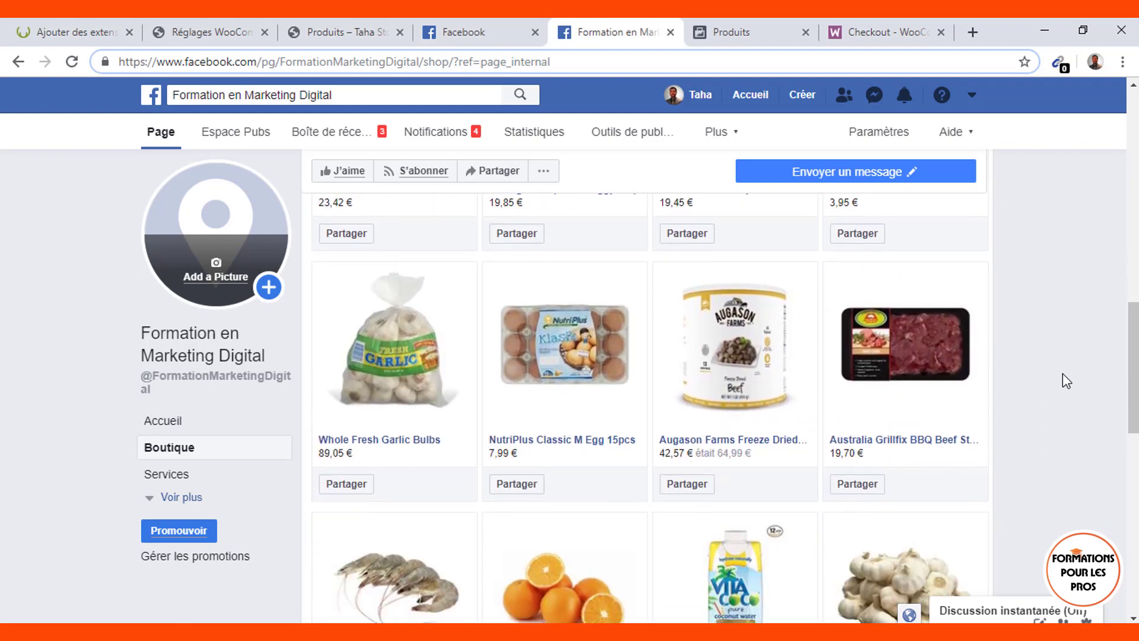
pyautogui.scroll(-1, 1062, 373)
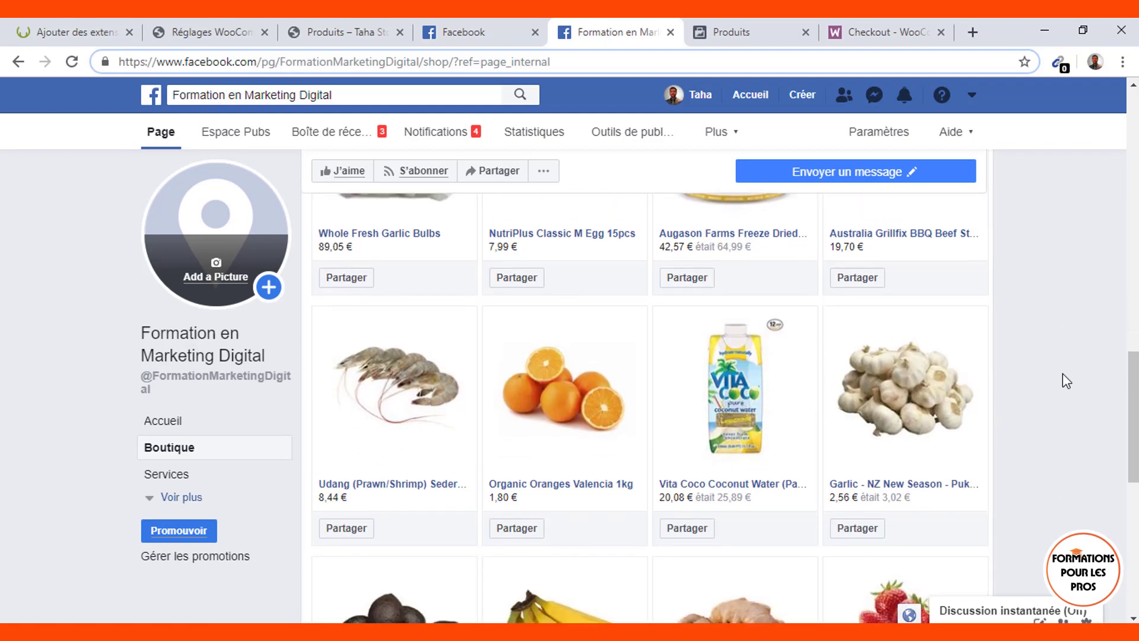
pyautogui.scroll(-3, 1062, 373)
pyautogui.scroll(-4, 1061, 374)
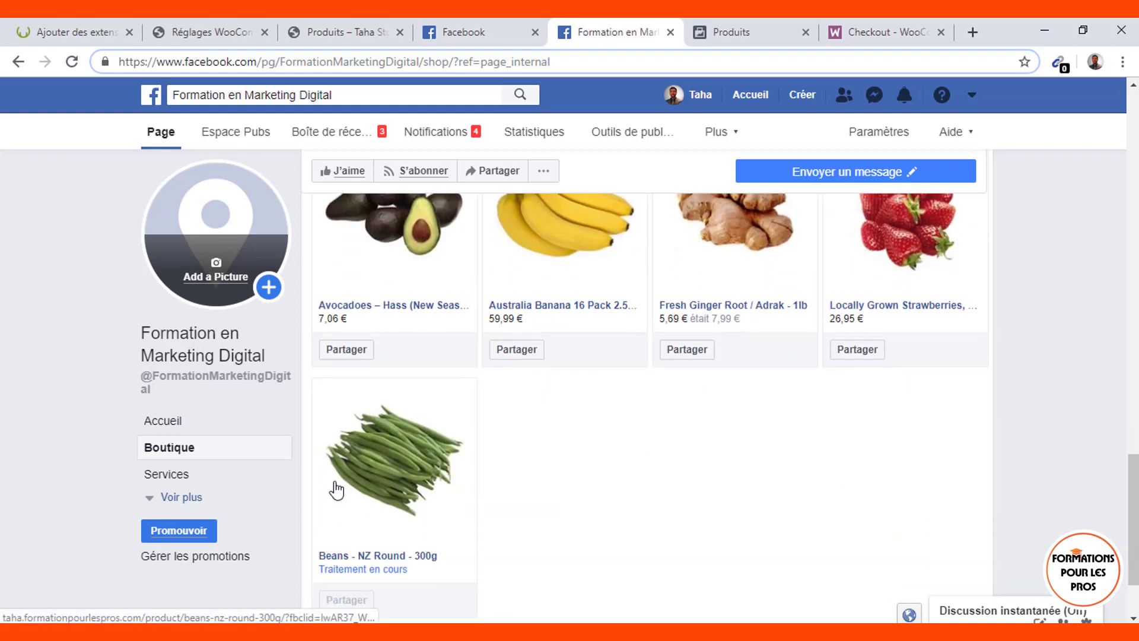
# Open the Boutique product Avocadoes – Hass (New Season), examine its details and website payment option, and close it.
pyautogui.click(418, 220)
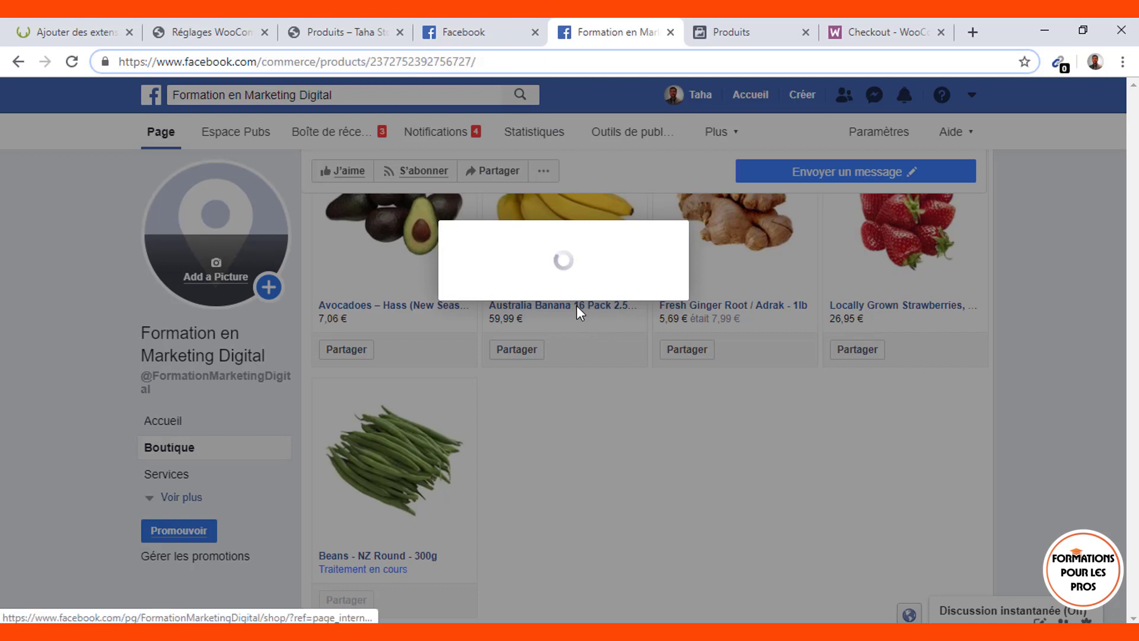
pyautogui.scroll(-1, 579, 312)
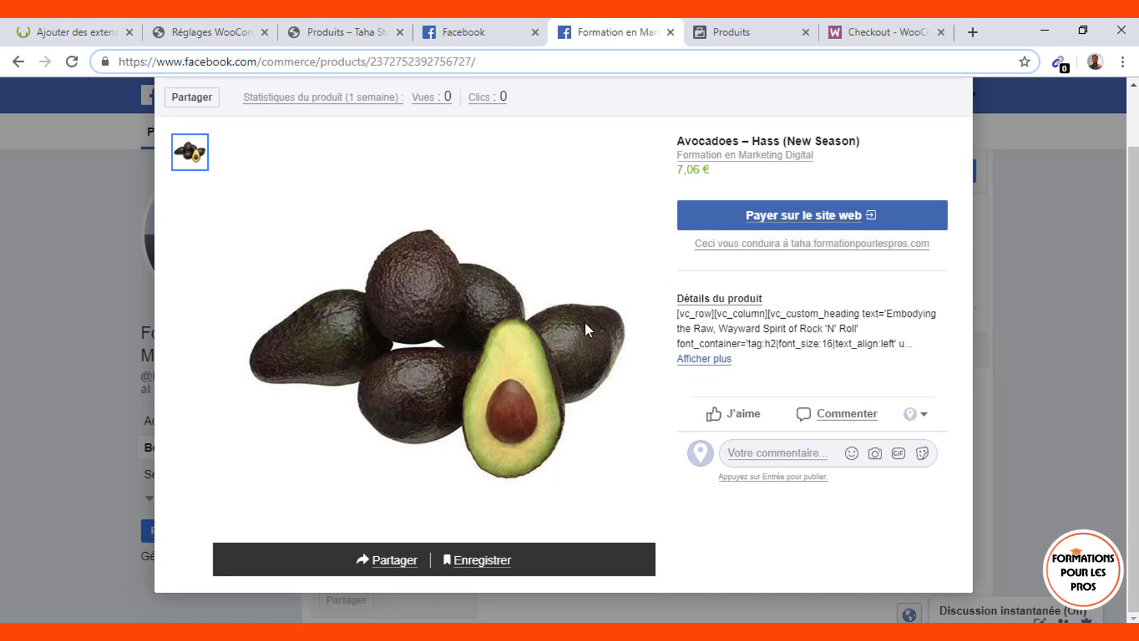
pyautogui.scroll(1, 585, 329)
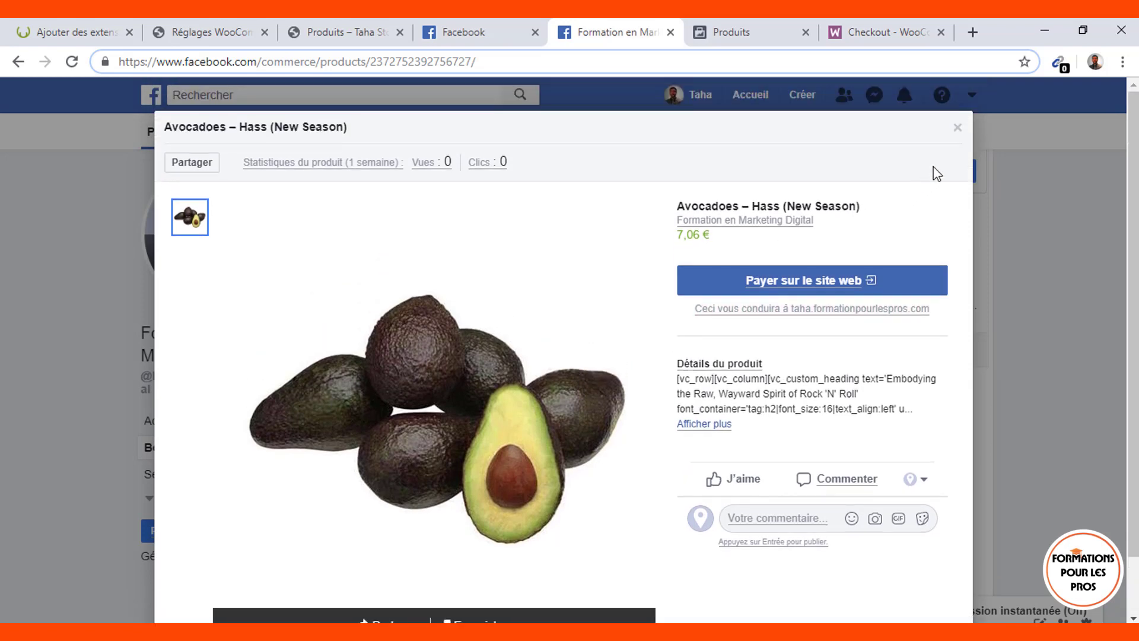
pyautogui.click(960, 132)
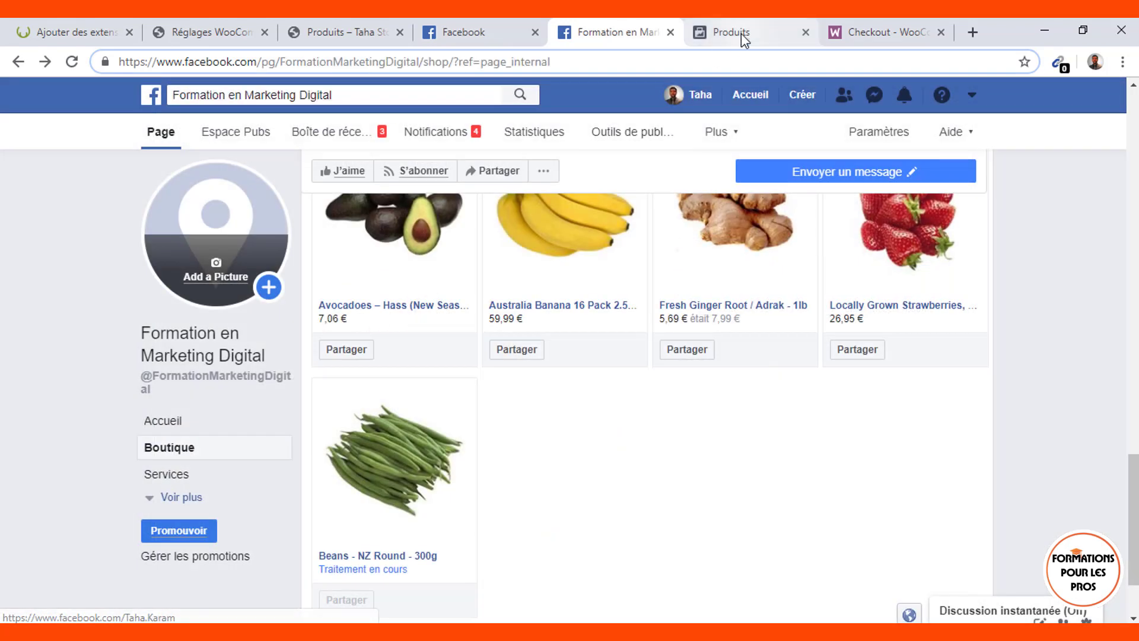
# Review the Options avancées summary in the Facebook pour WooCommerce settings window, and close that window.
pyautogui.click(742, 33)
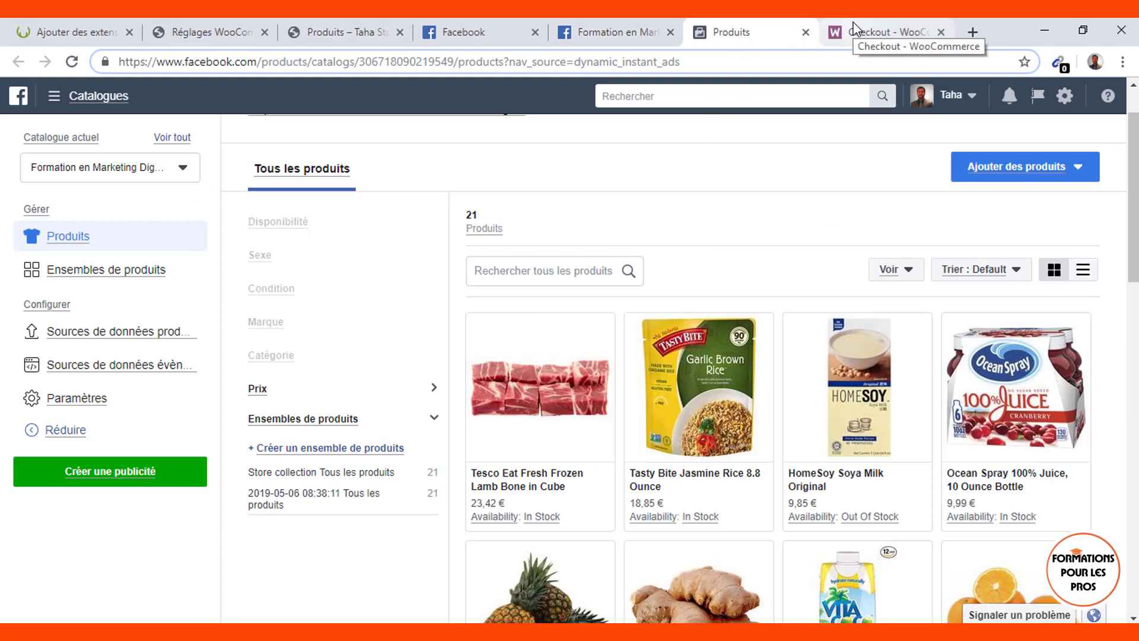
pyautogui.click(352, 20)
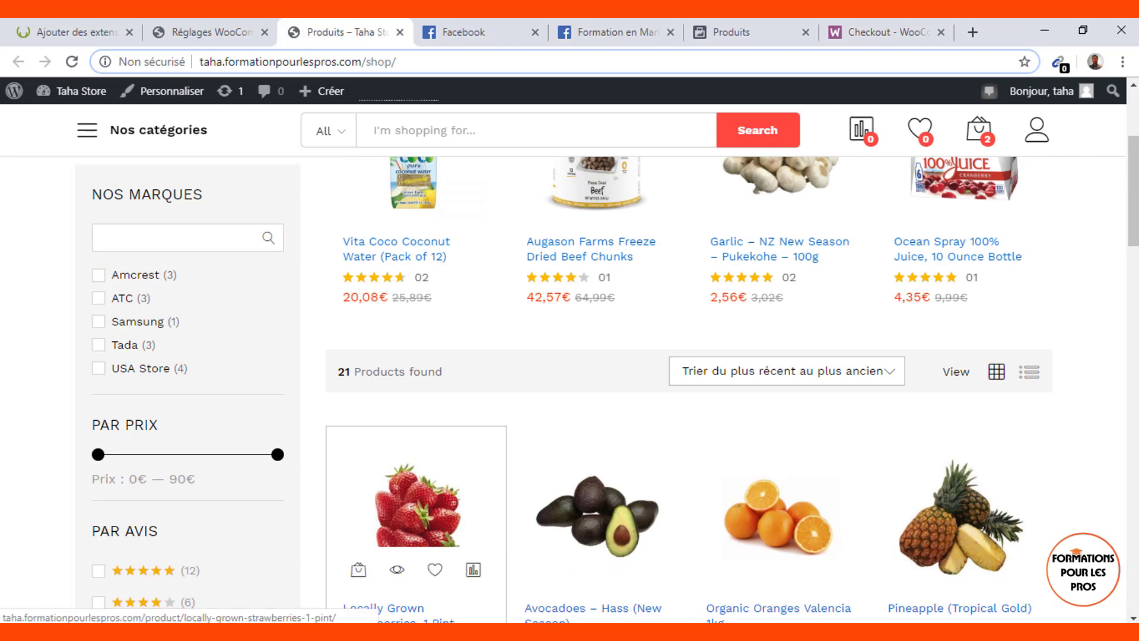
pyautogui.click(478, 589)
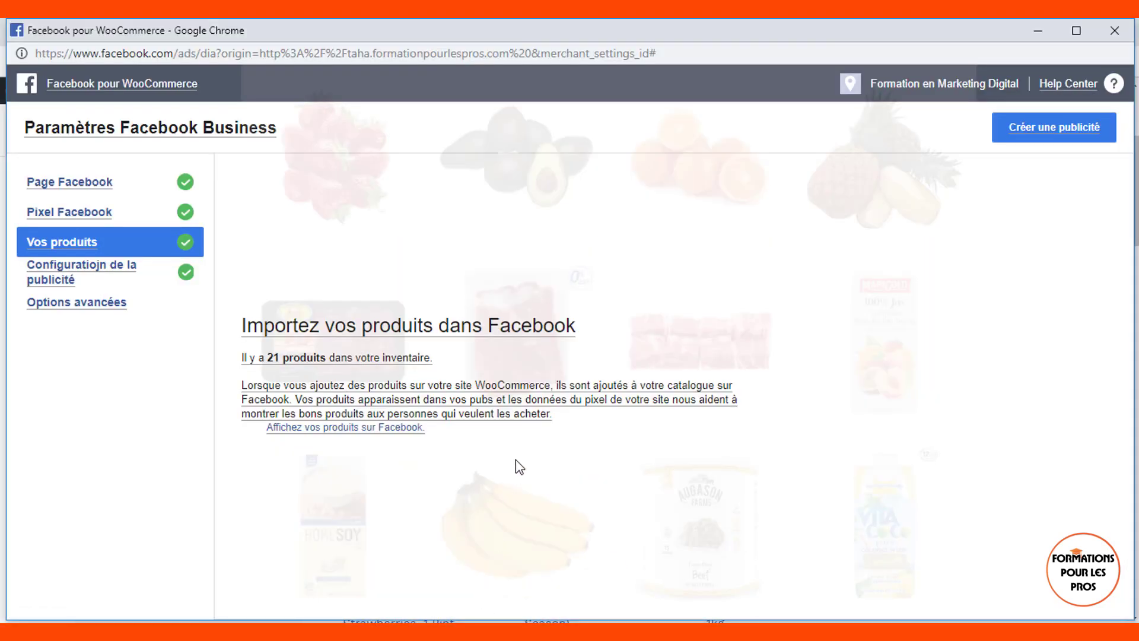
pyautogui.click(107, 318)
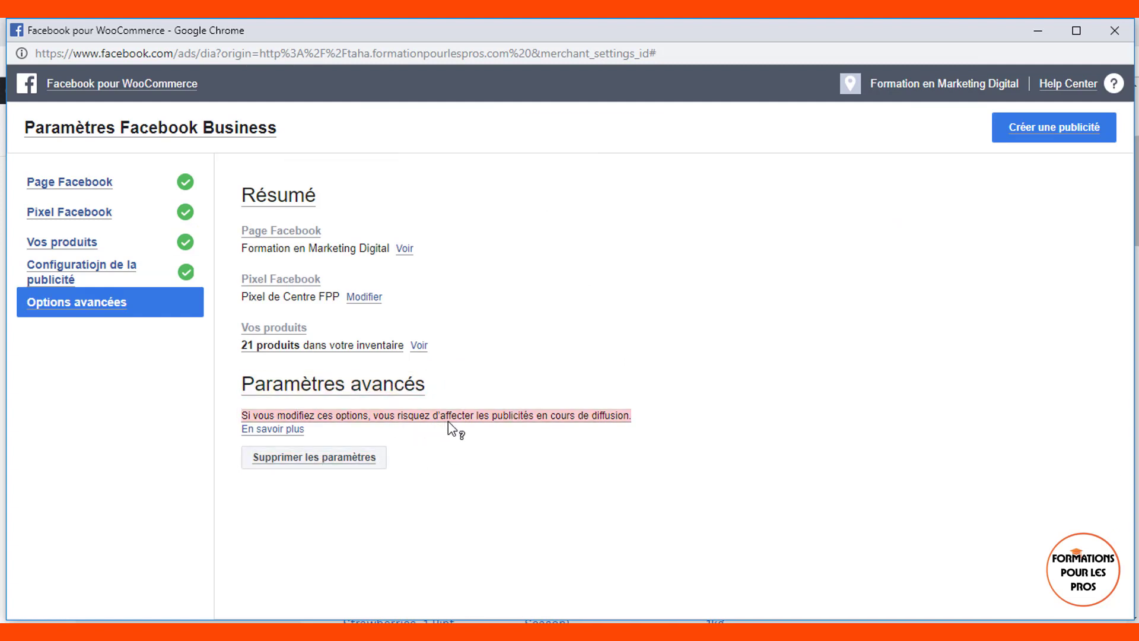
pyautogui.click(1110, 37)
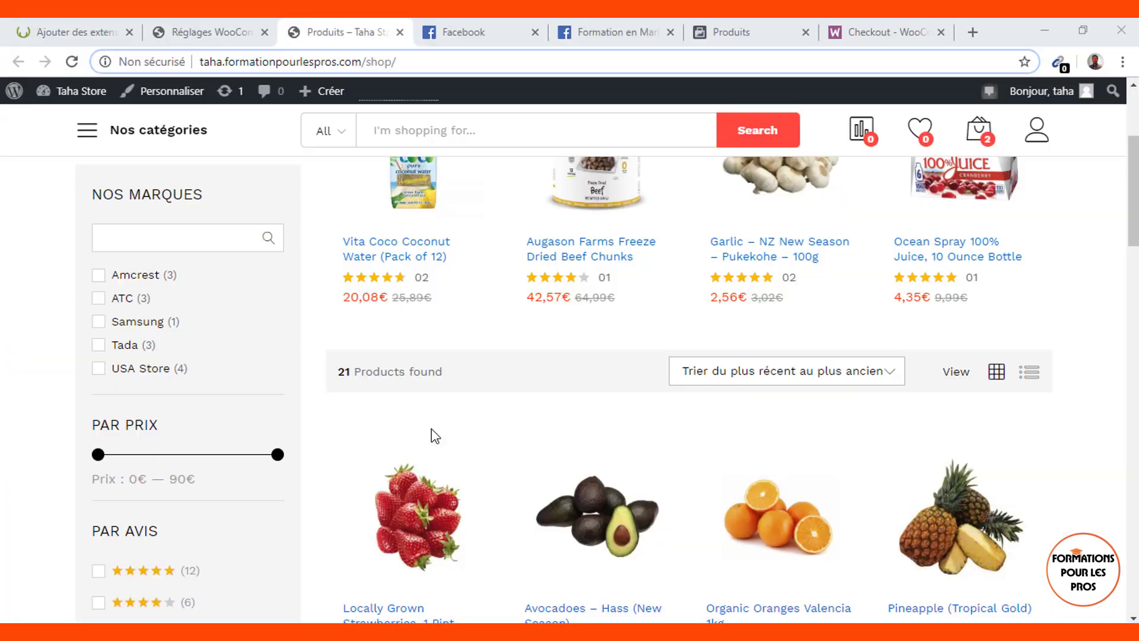
# Examine the Facebook integration section in the WooCommerce settings, including the connection status and product sync options.
pyautogui.click(207, 26)
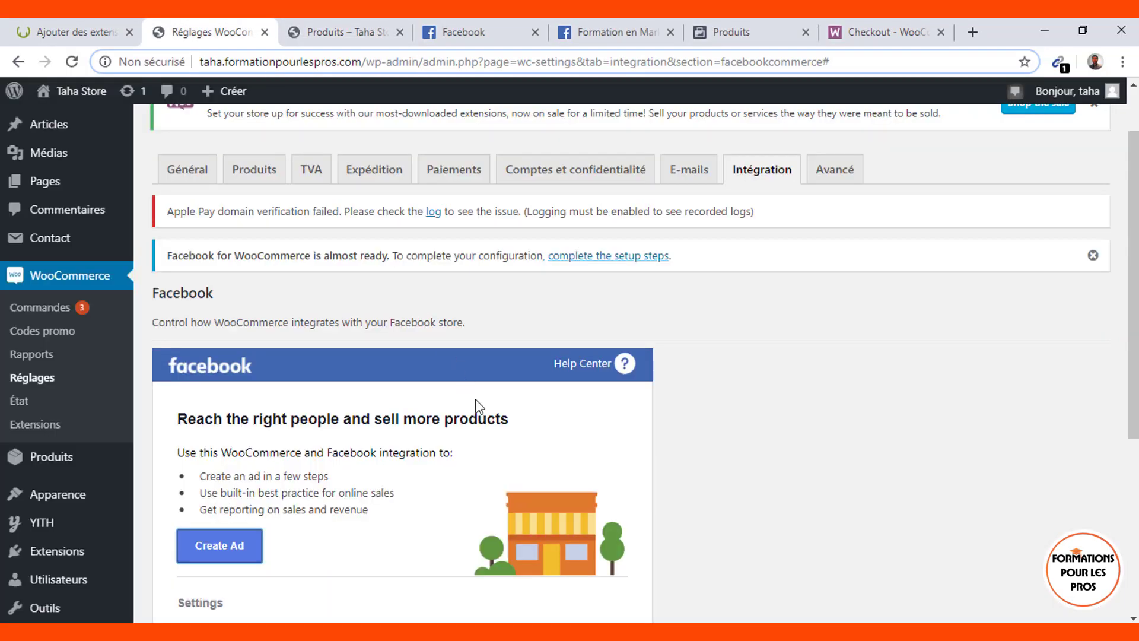
pyautogui.scroll(-3, 477, 407)
pyautogui.scroll(-1, 477, 407)
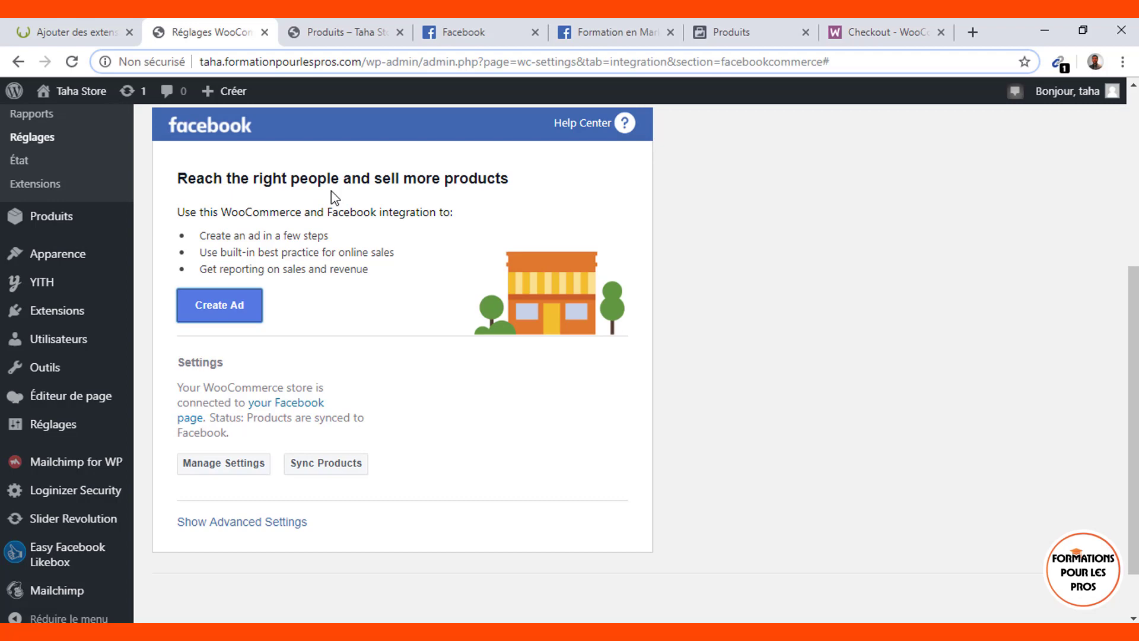
pyautogui.scroll(2, 331, 190)
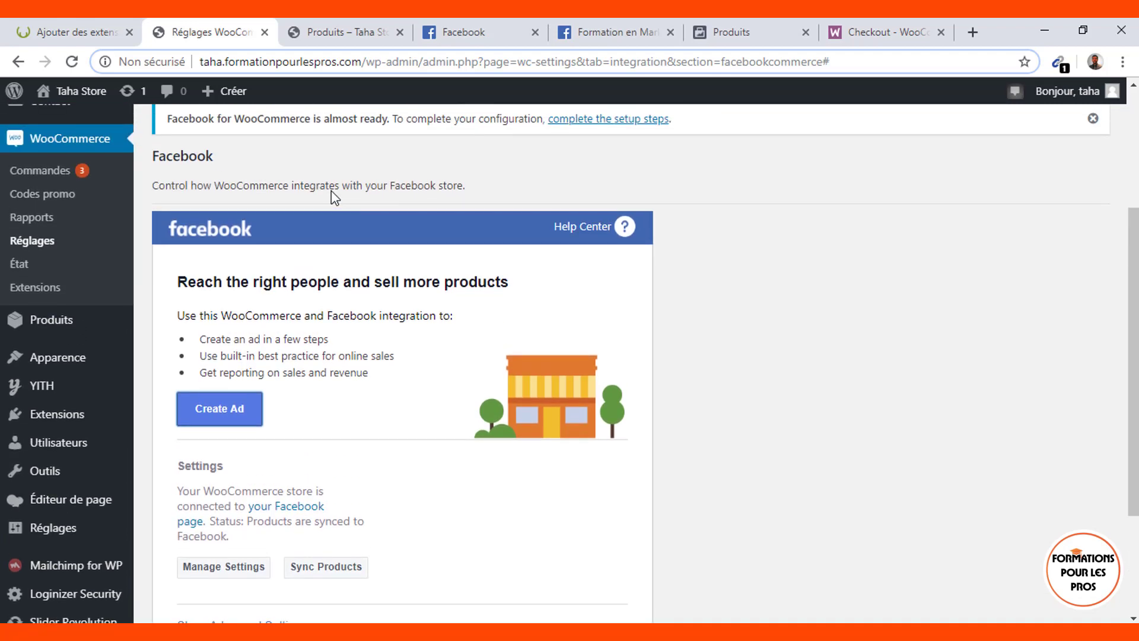
pyautogui.scroll(-3, 332, 191)
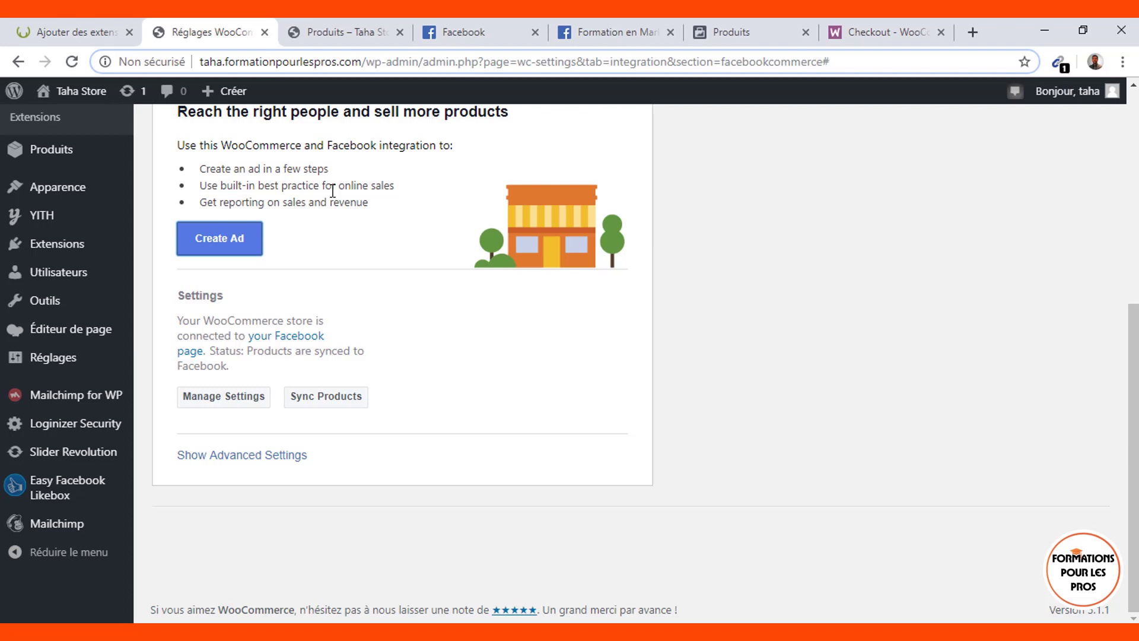
# Return to the Boutique product listing of the Facebook page Formation en Marketing Digital.
pyautogui.click(473, 21)
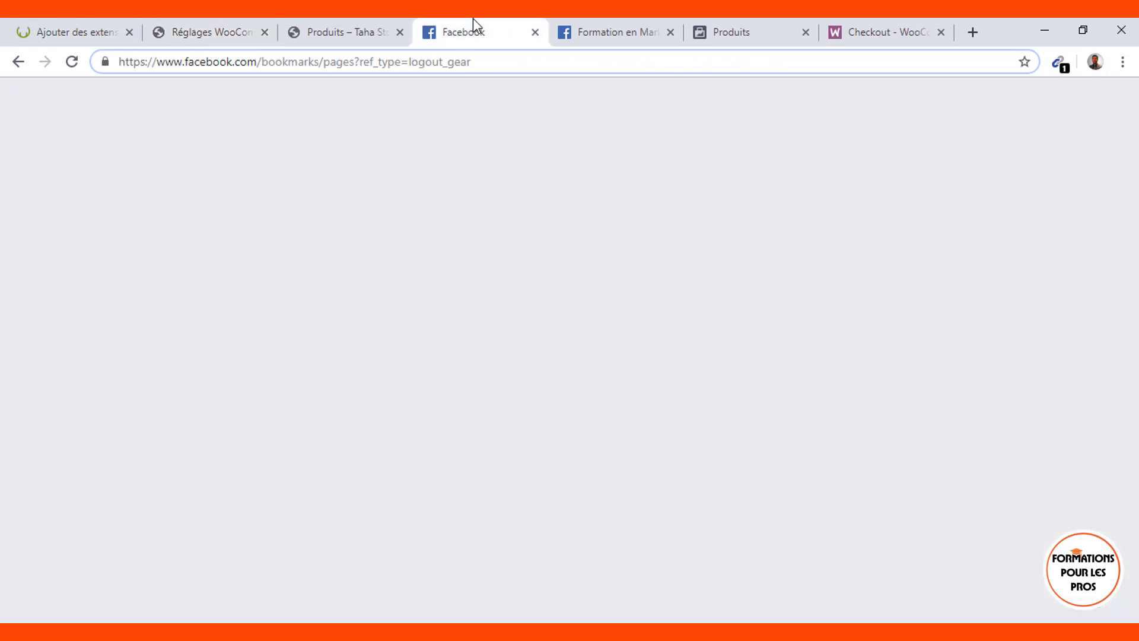
pyautogui.click(587, 24)
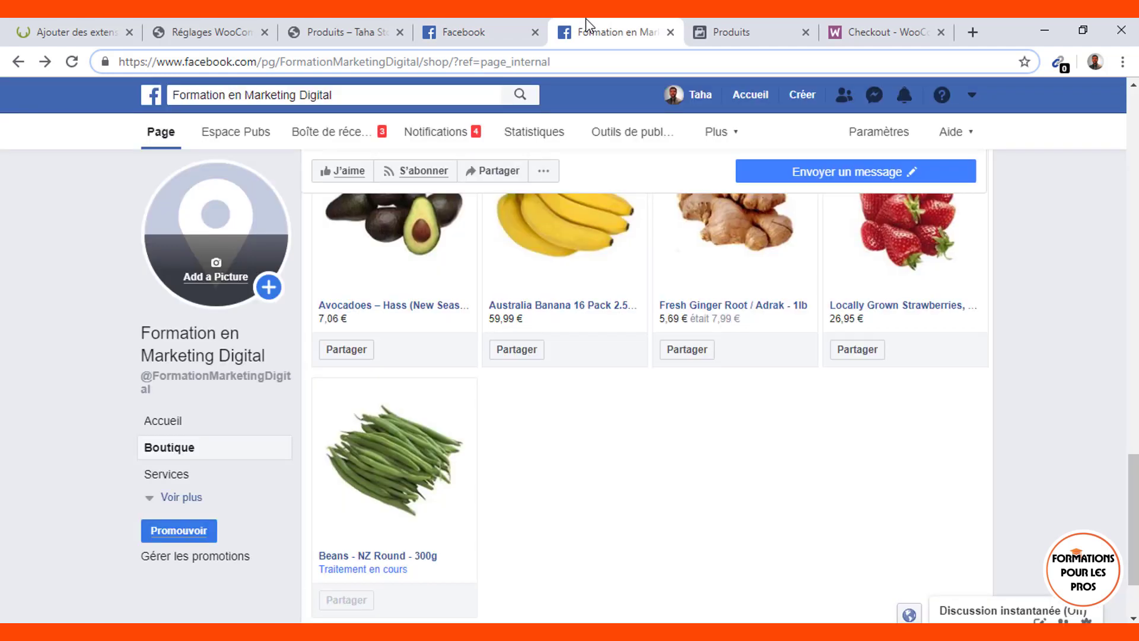